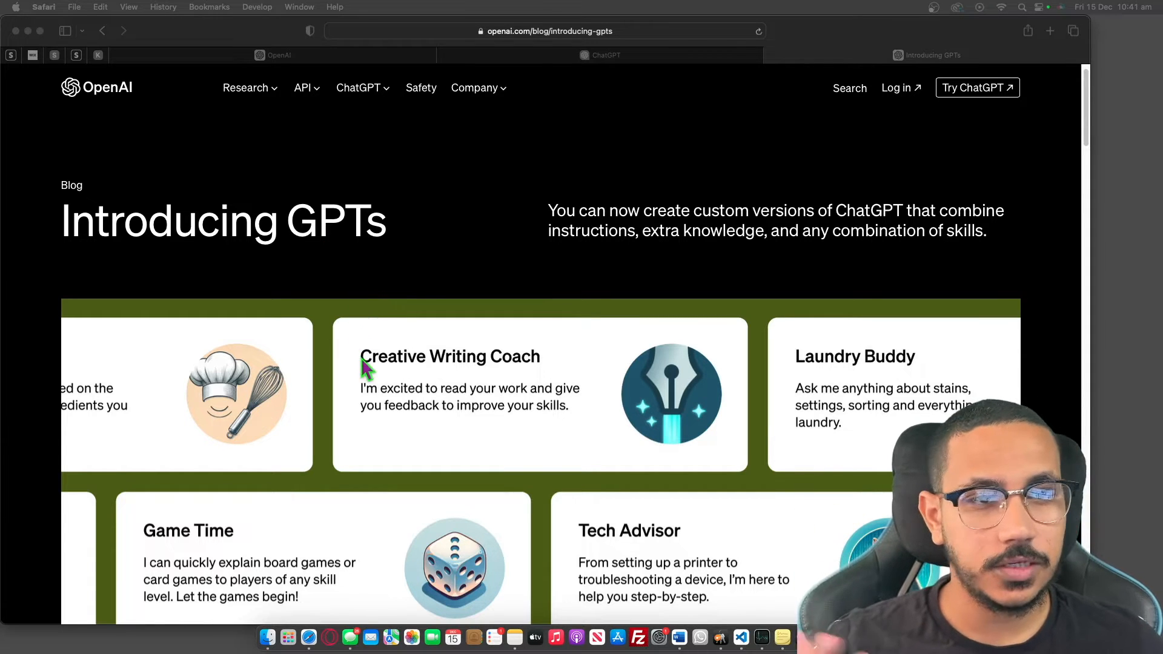
Step: Read the section about the GPT Store rollout in the Introducing GPTs blog post, highlighting its heading and paragraph
scroll(362, 362, "down", 1)
scroll(364, 367, "down", 1)
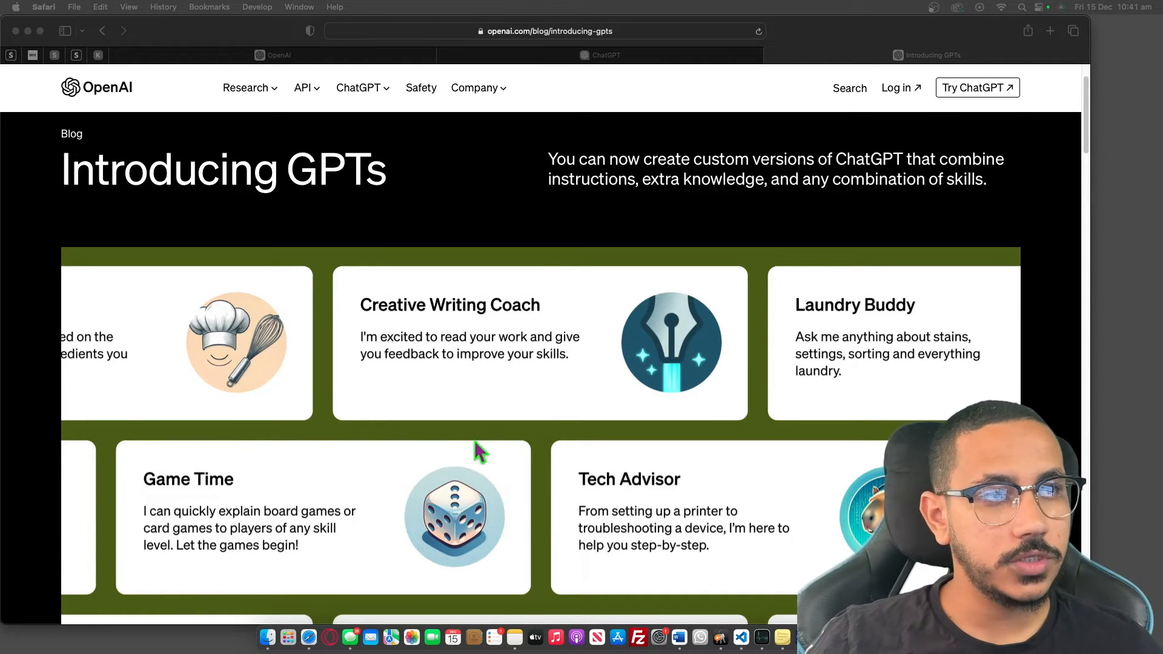
scroll(474, 438, "down", 15)
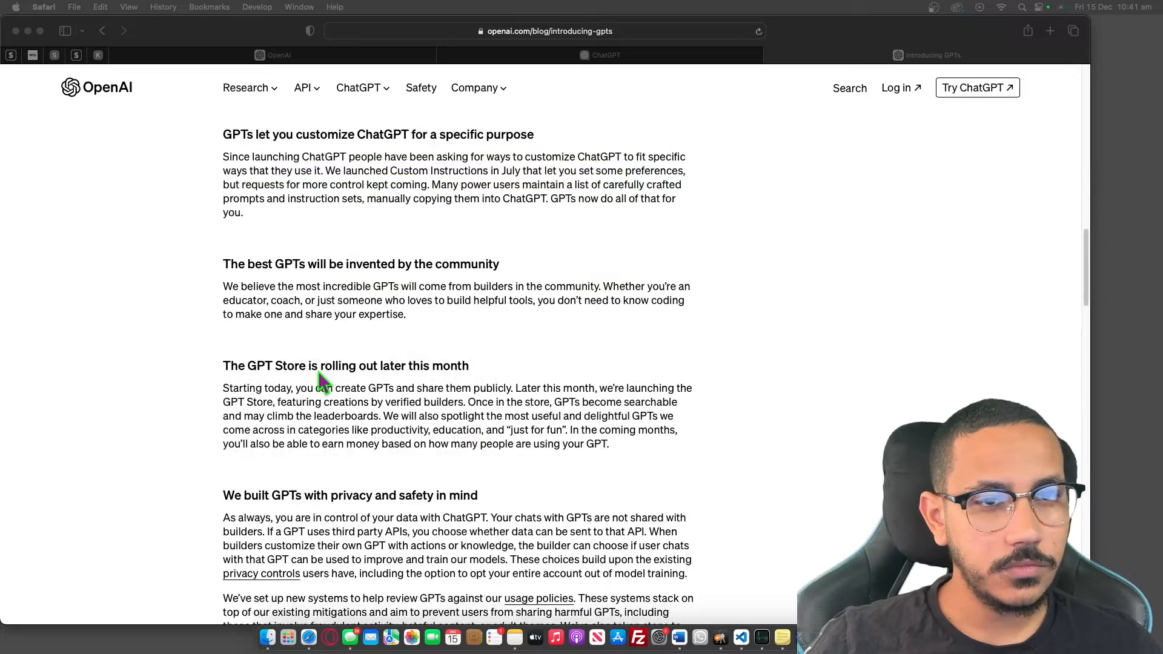
scroll(407, 424, "down", 1)
left_click(213, 345)
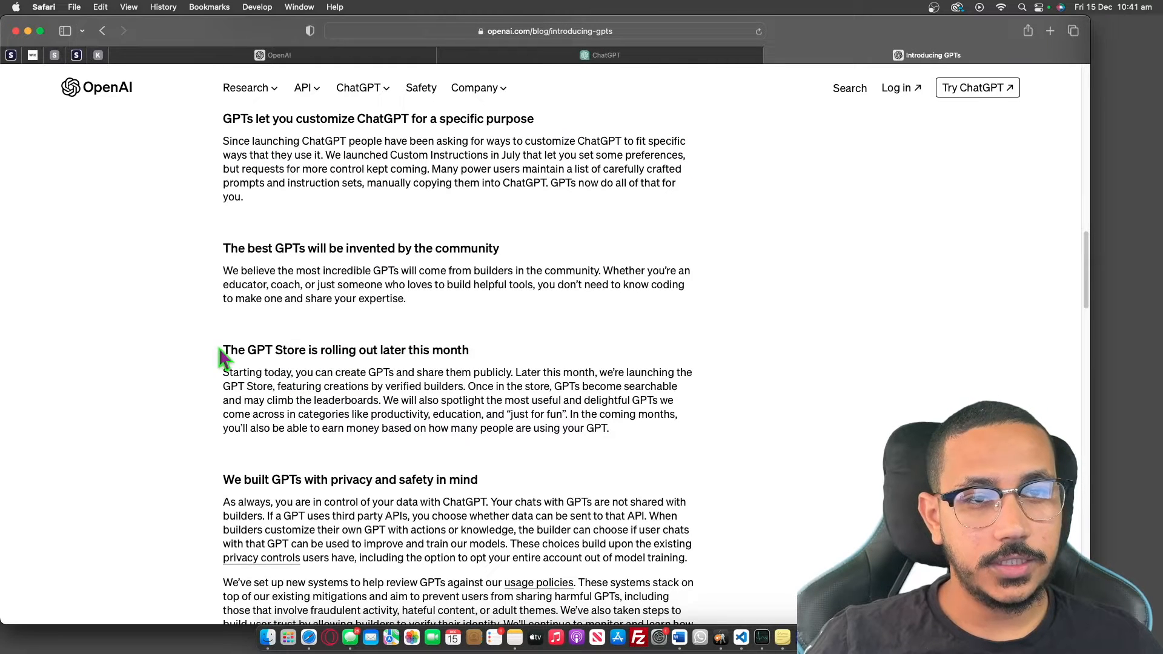
left_click_drag(221, 349, 498, 352)
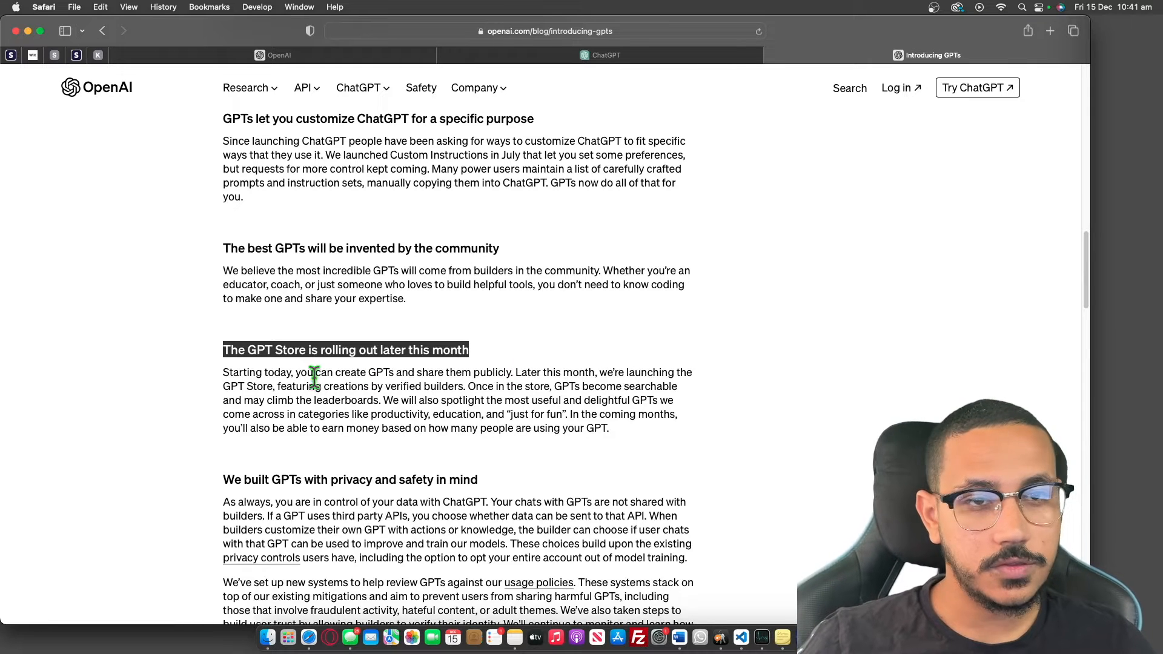
left_click_drag(224, 371, 643, 431)
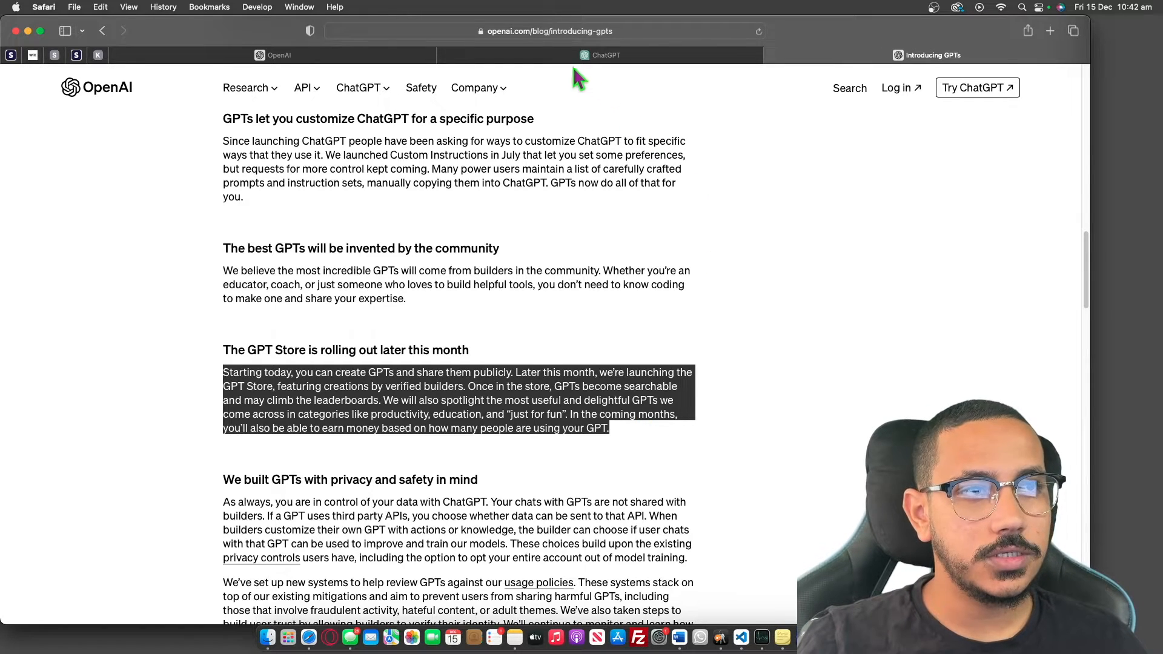
Step: Switch to the ChatGPT page and check which model versions are offered, keeping the current selection
left_click(549, 55)
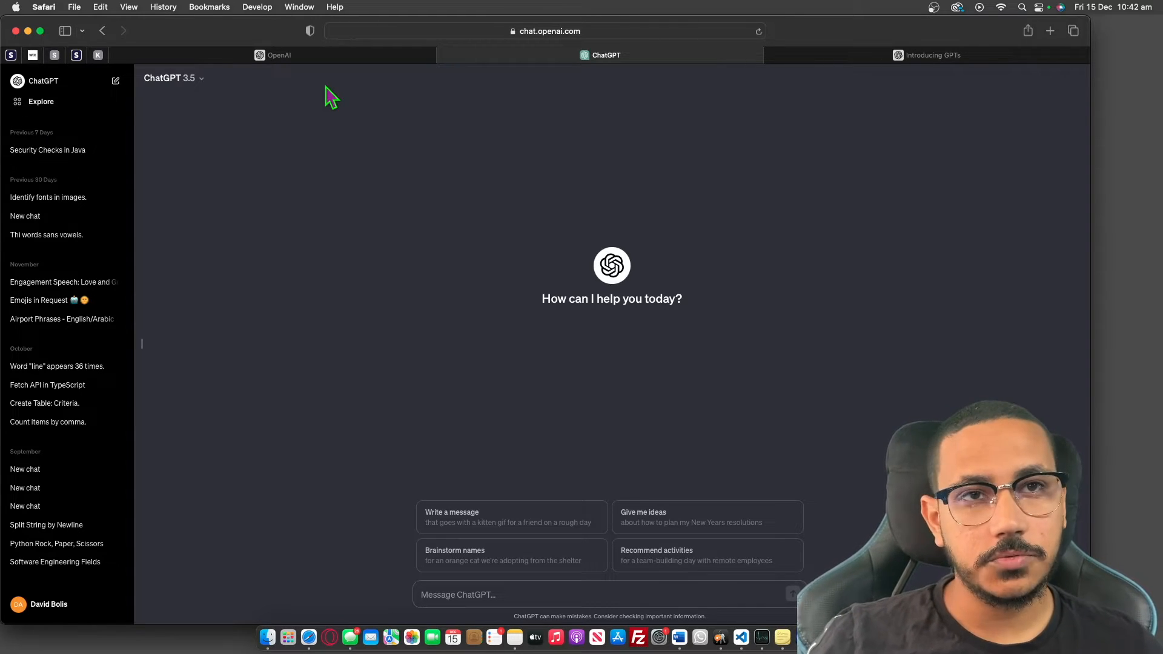
left_click(200, 81)
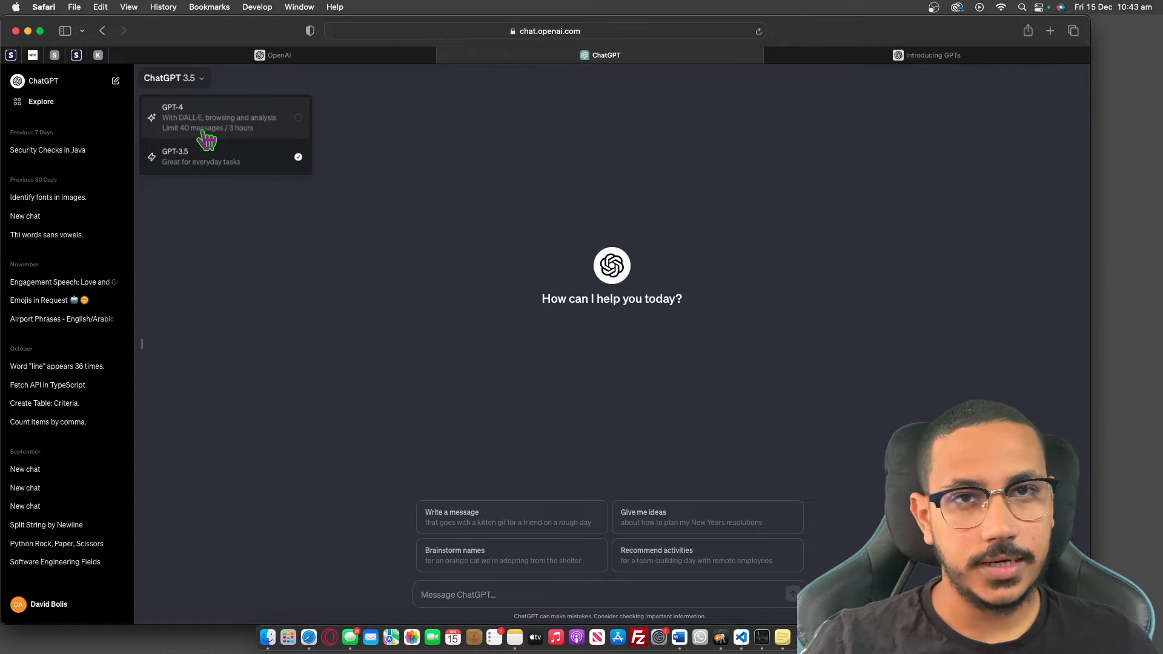
left_click(461, 151)
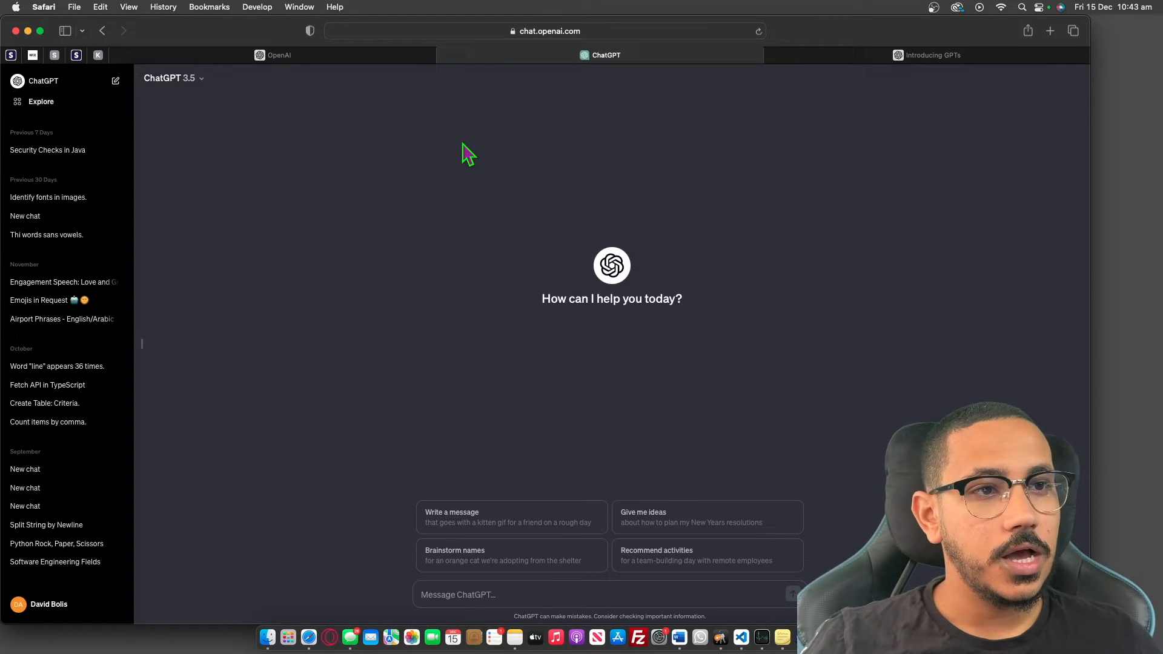
Step: Explore the GPTs made by OpenAI, loading the rest of the list and reviewing the entries
left_click(61, 110)
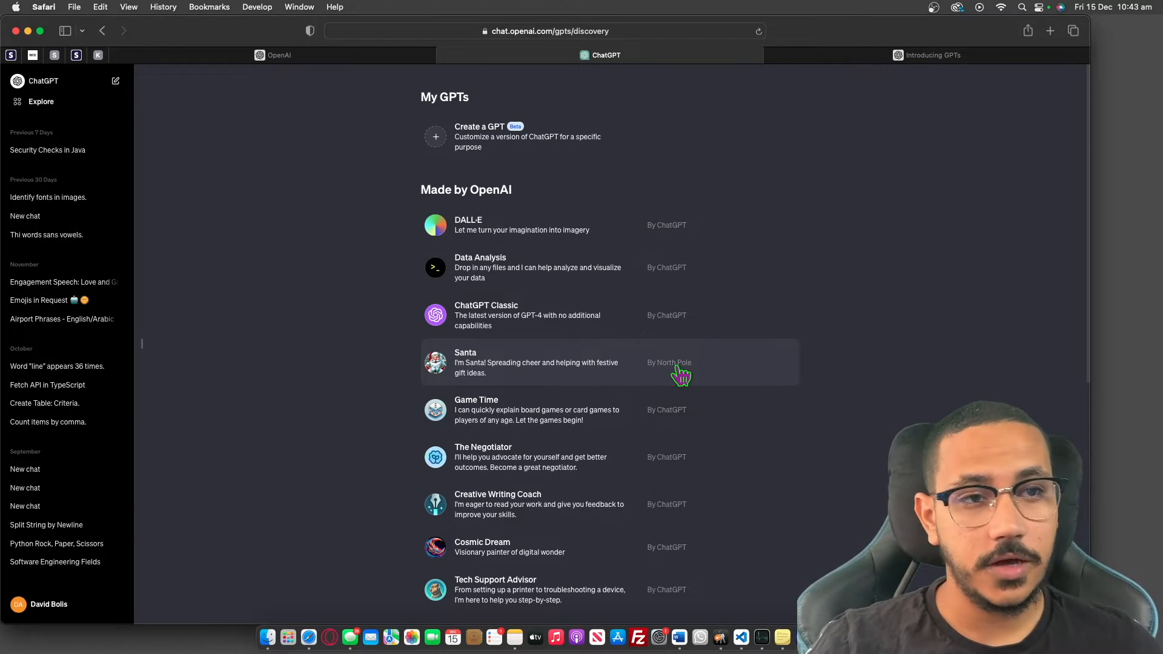
scroll(680, 378, "down", 1)
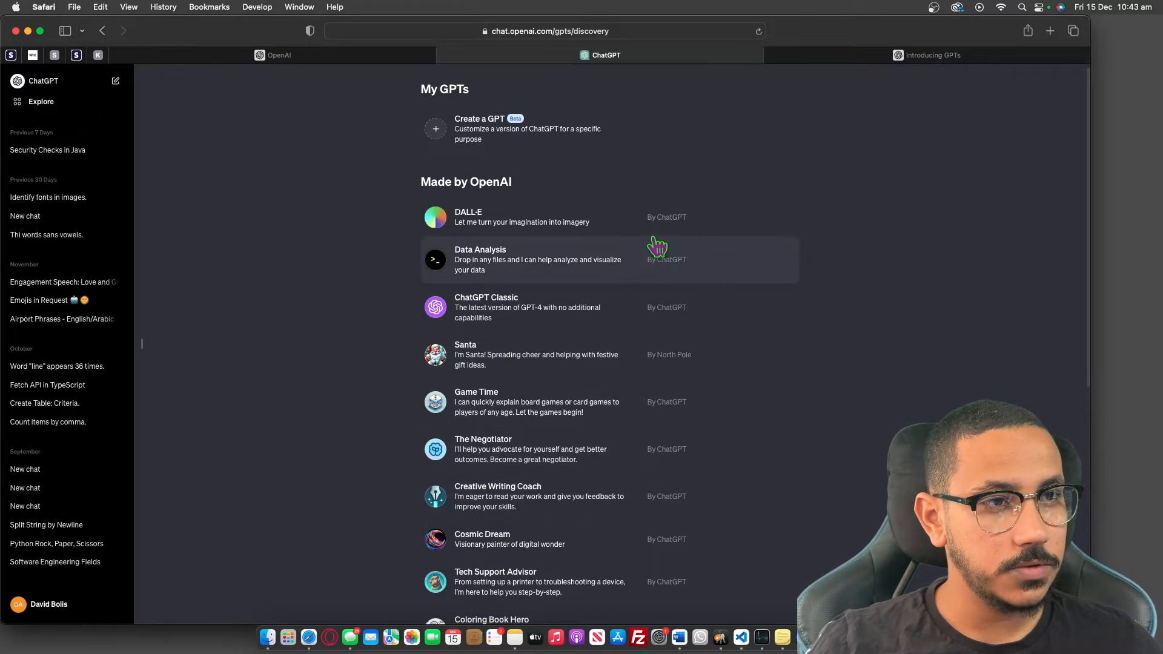
scroll(682, 361, "down", 5)
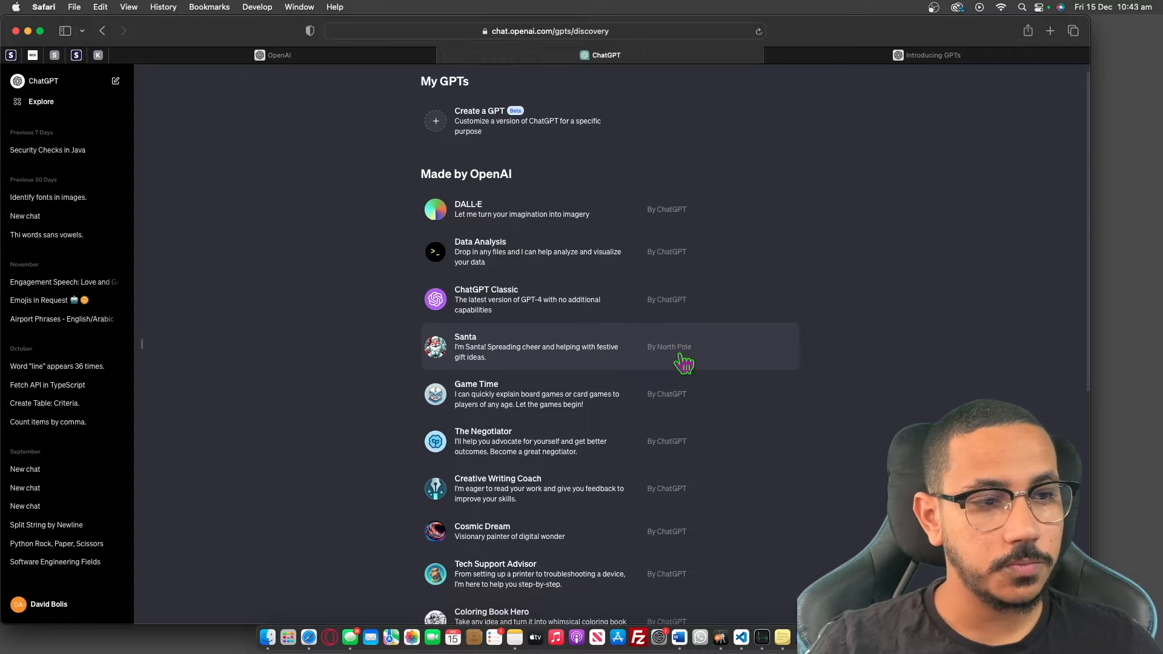
scroll(682, 362, "down", 4)
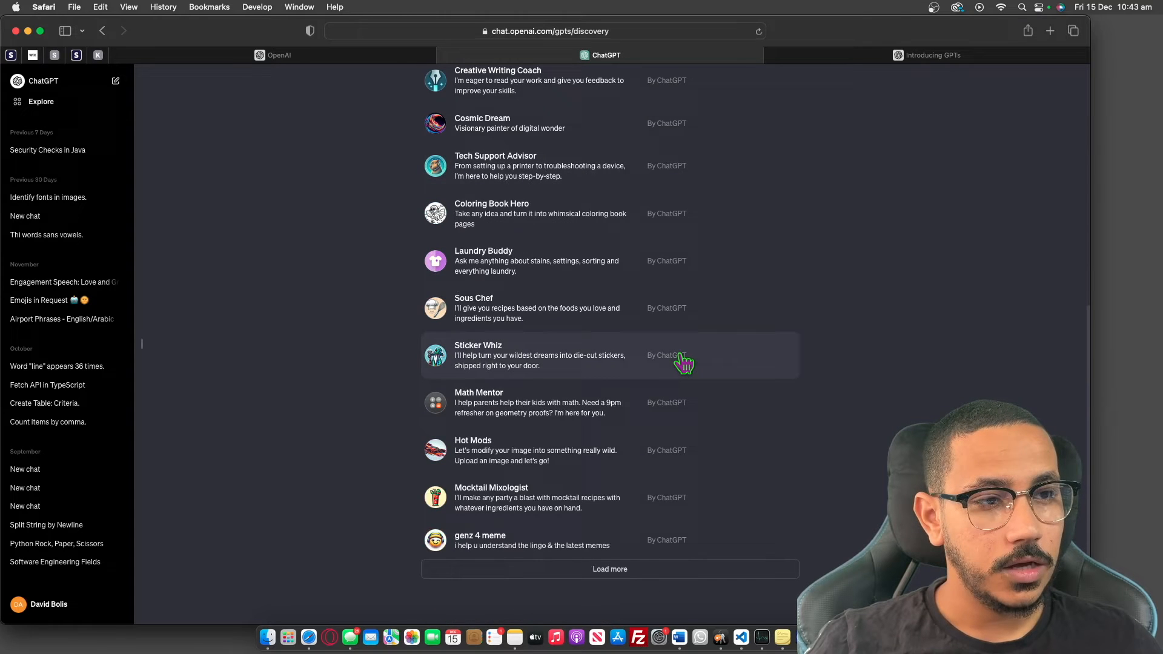
left_click(621, 580)
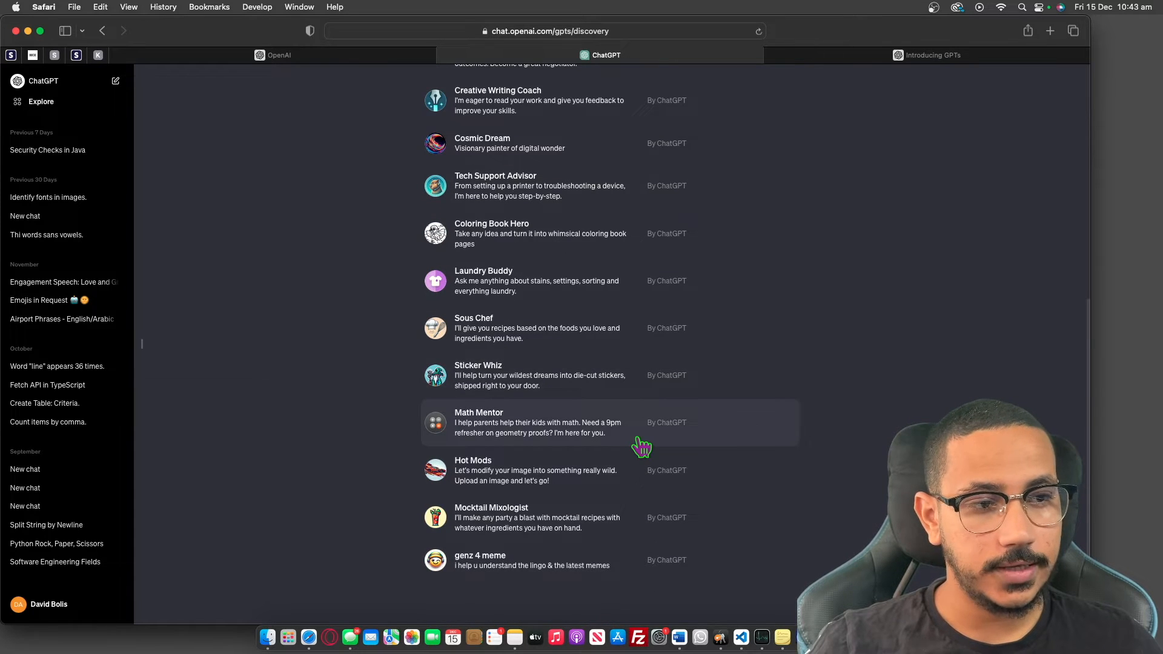
scroll(639, 447, "up", 9)
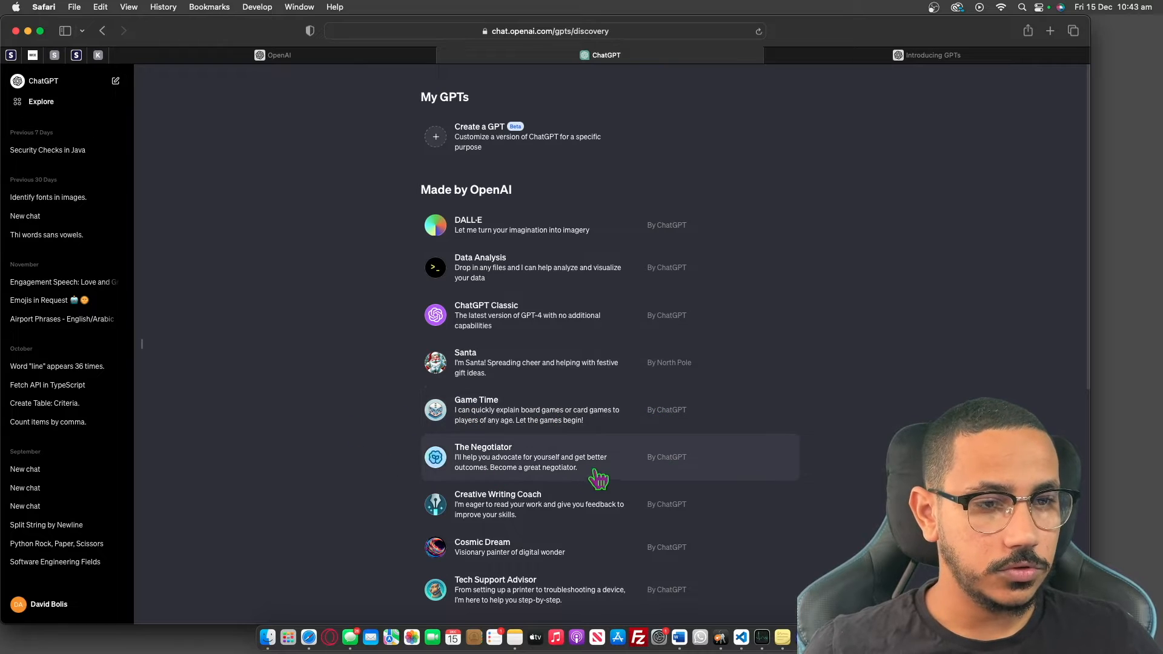
Step: Open the Cosmic Dream GPT, get past its introduction and generate an image with the Love conversation starter
left_click(486, 554)
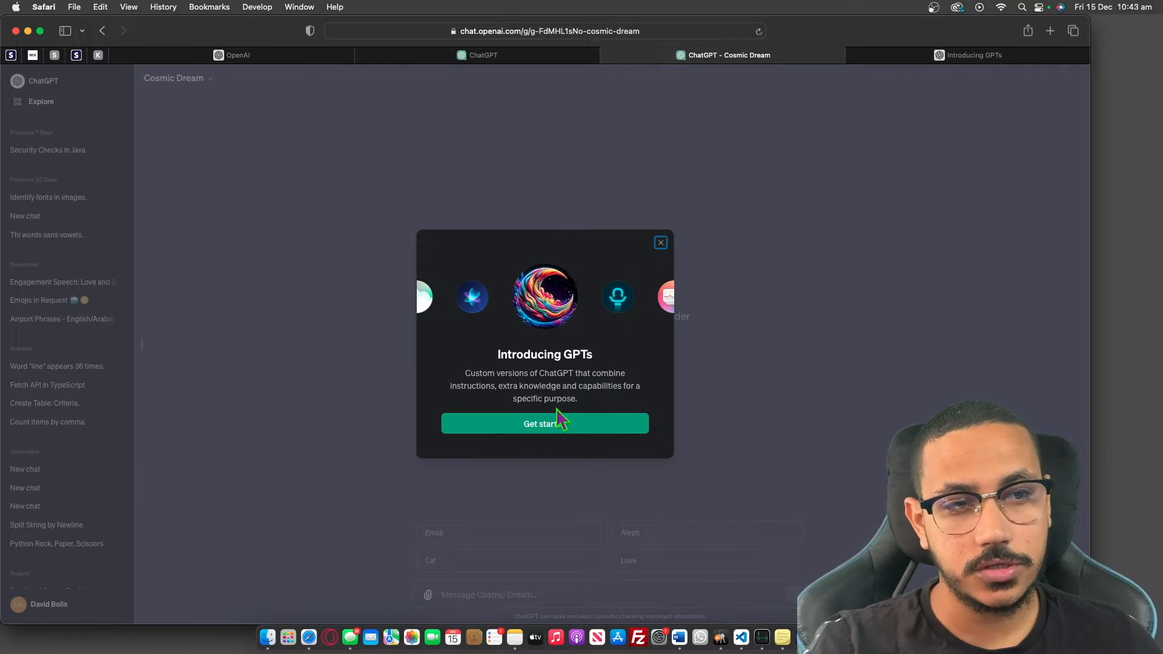
left_click(588, 428)
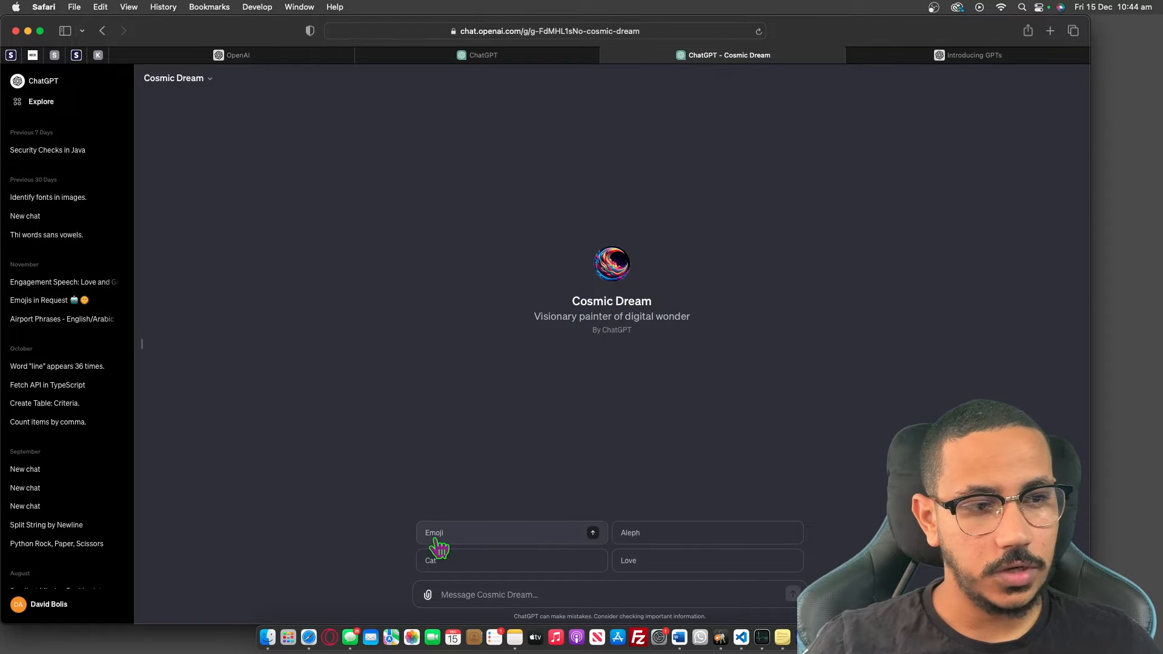
left_click(667, 569)
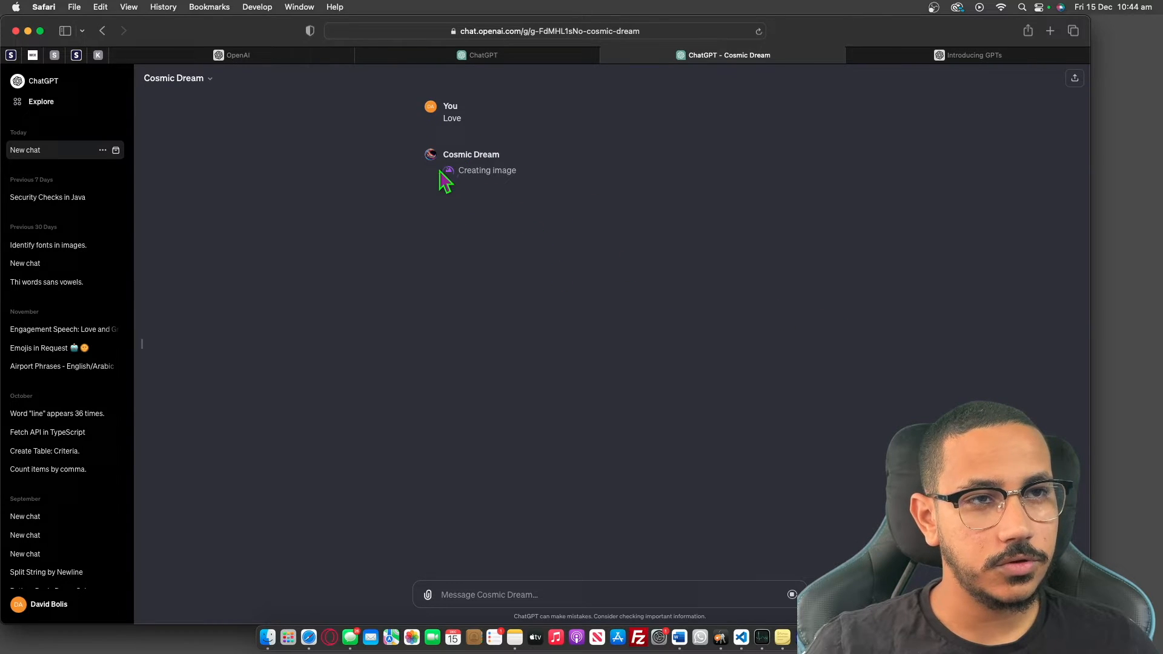
scroll(439, 171, "up", 5)
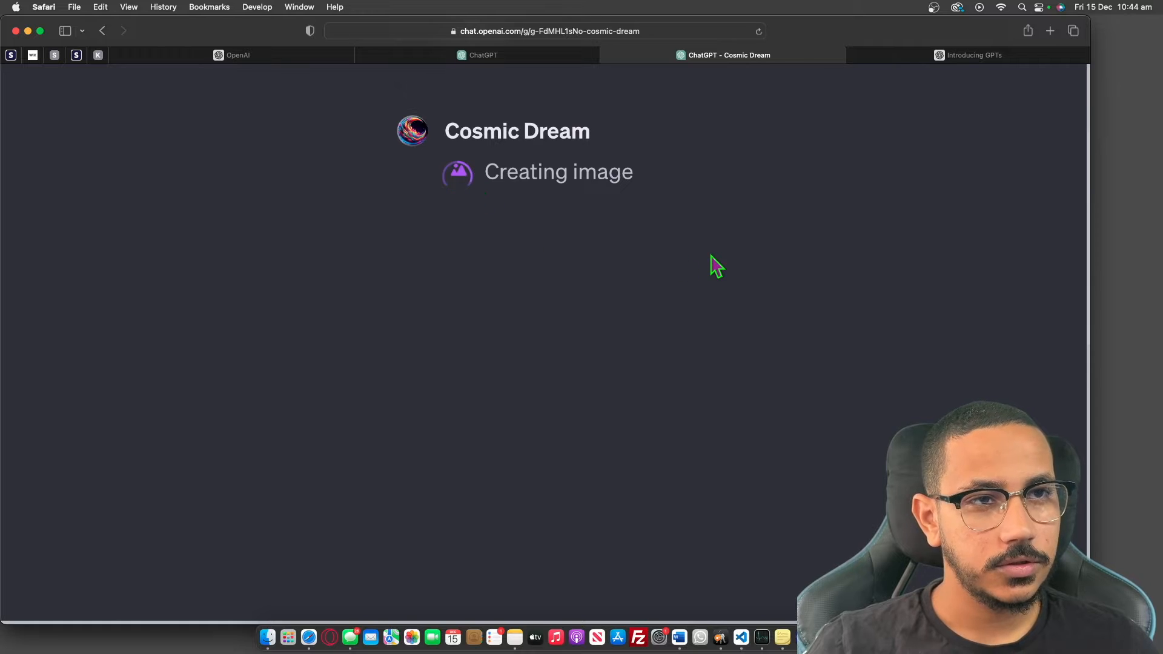
scroll(712, 265, "down", 5)
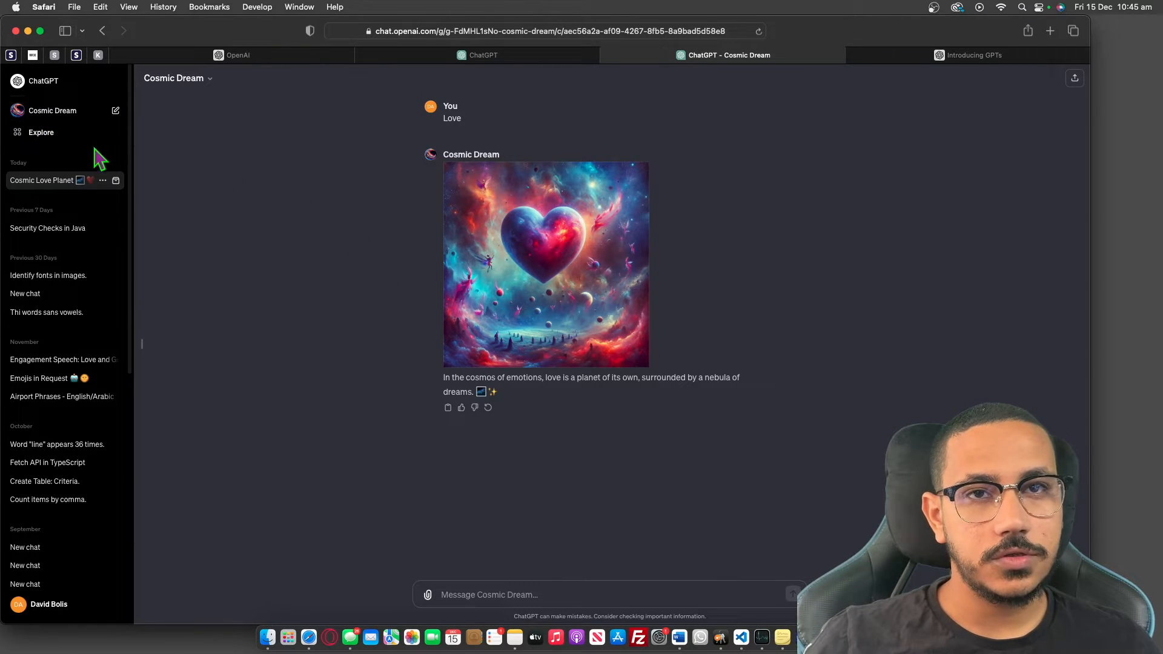
Step: Return to the GPT discovery page and start creating a new custom GPT
left_click(58, 150)
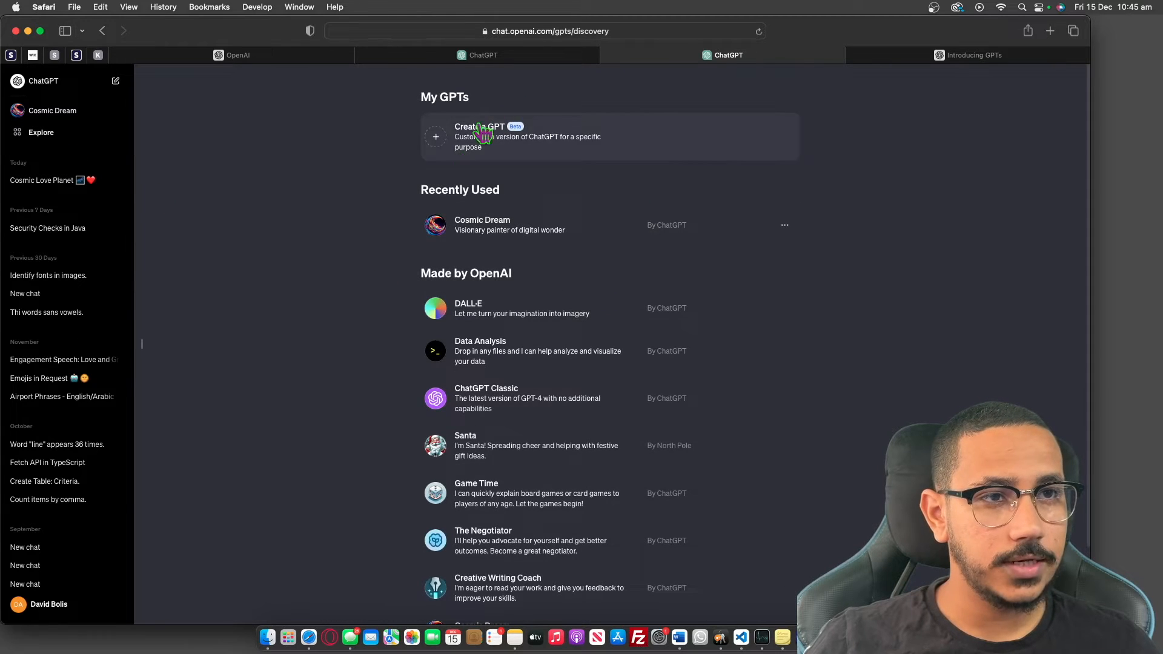
scroll(702, 460, "down", 3)
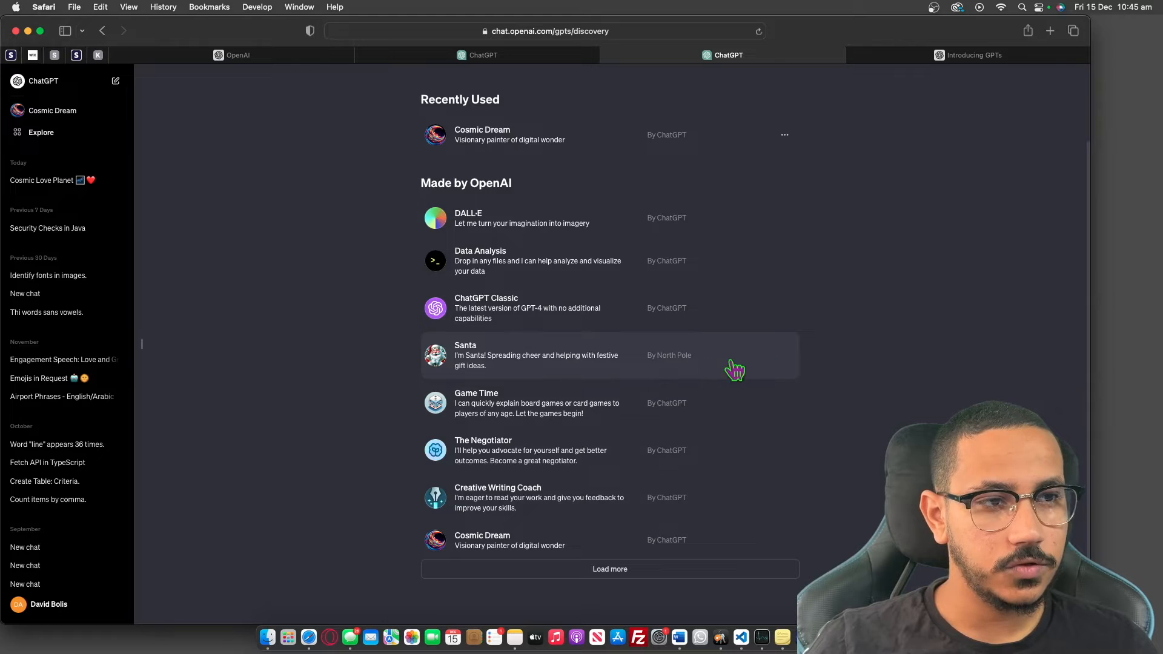
scroll(768, 363, "up", 3)
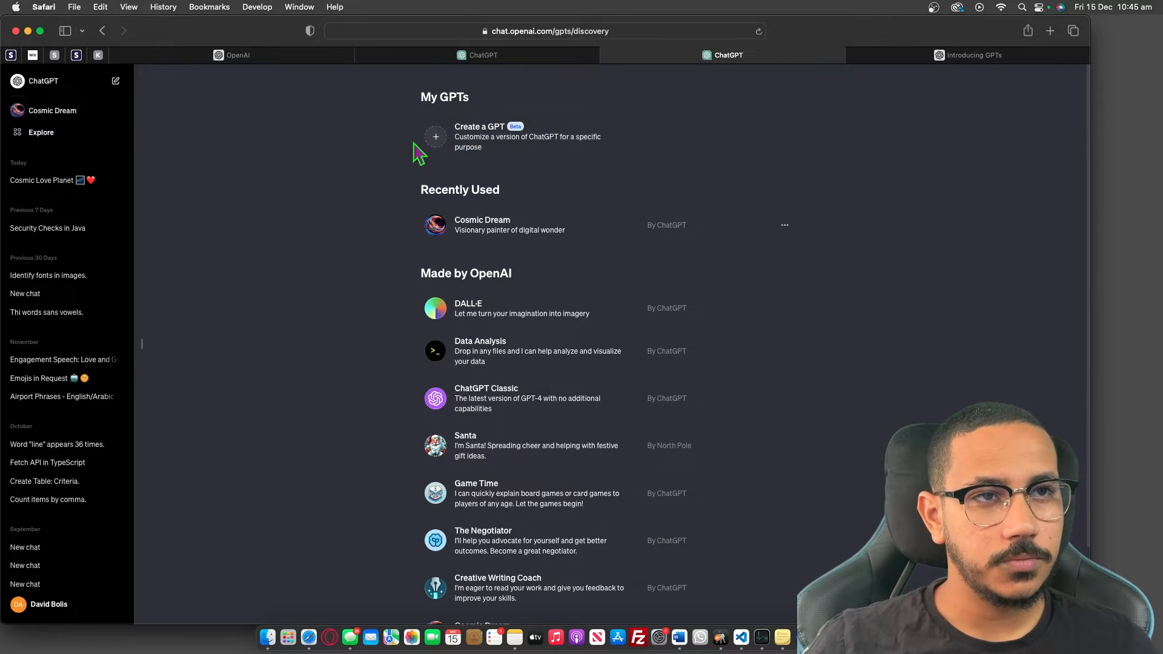
left_click(456, 139)
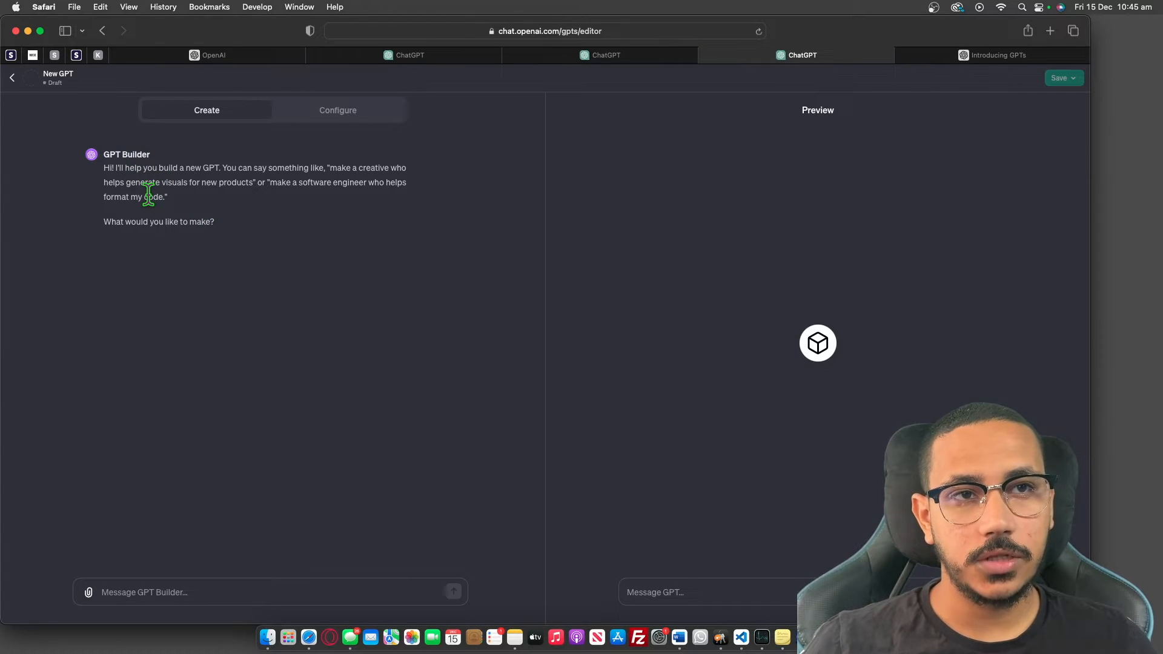
Step: Read the GPT Builder's example prompts, then view the new GPT's manual configuration form
left_click_drag(329, 168, 428, 193)
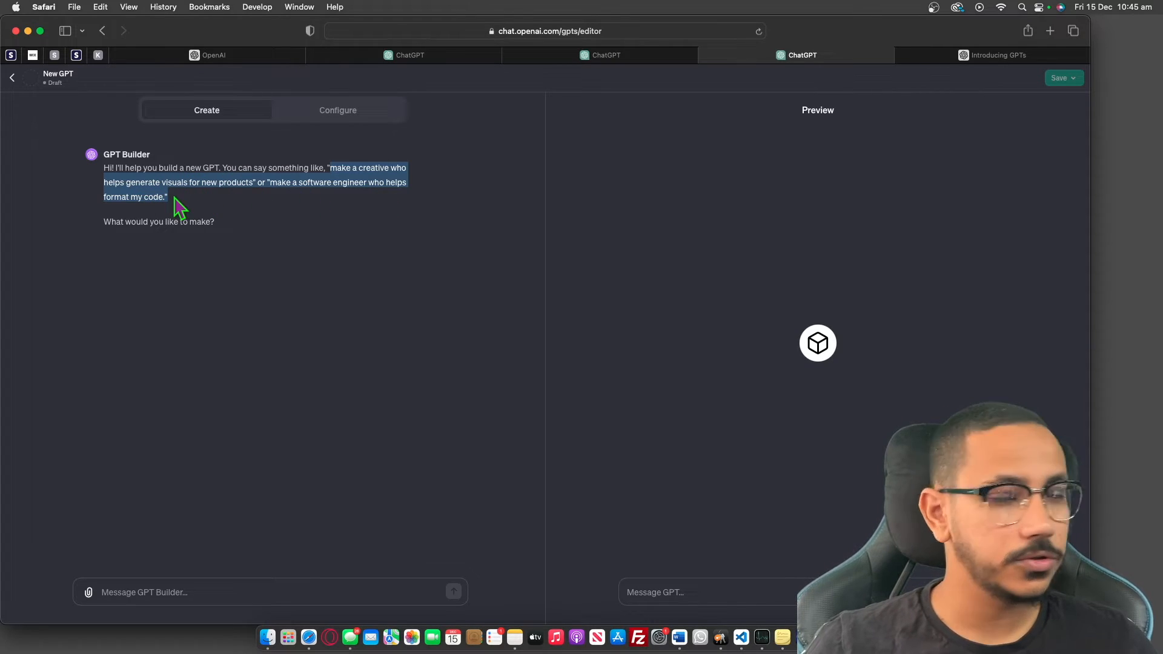
left_click(301, 233)
left_click(338, 114)
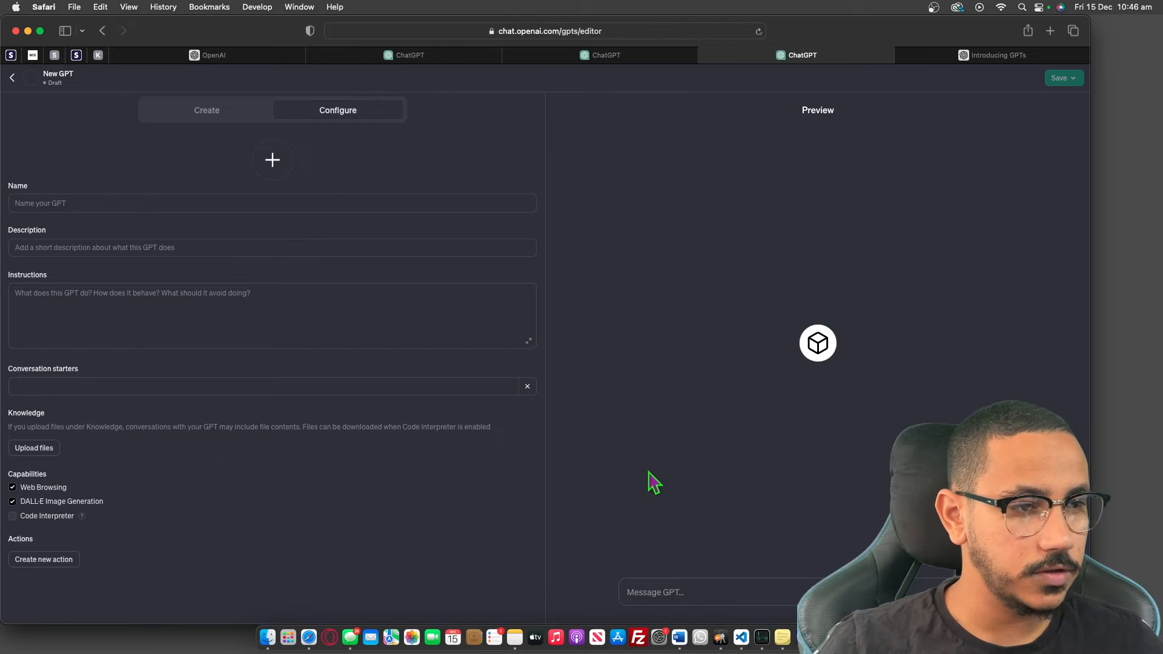
left_click(639, 58)
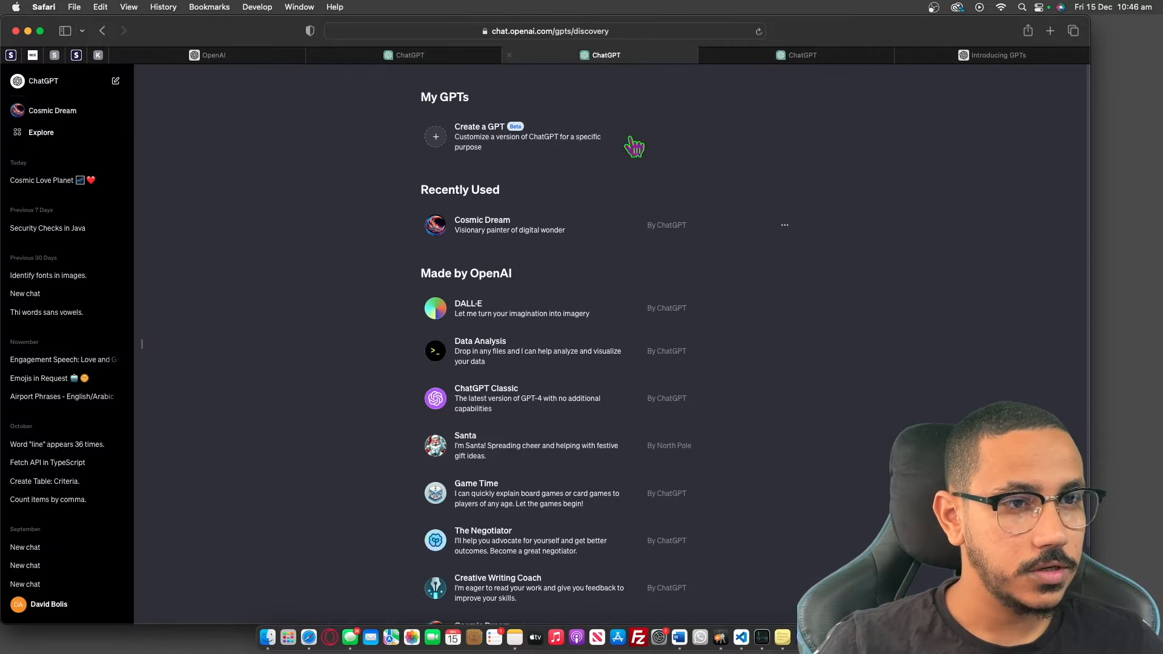
left_click(422, 57)
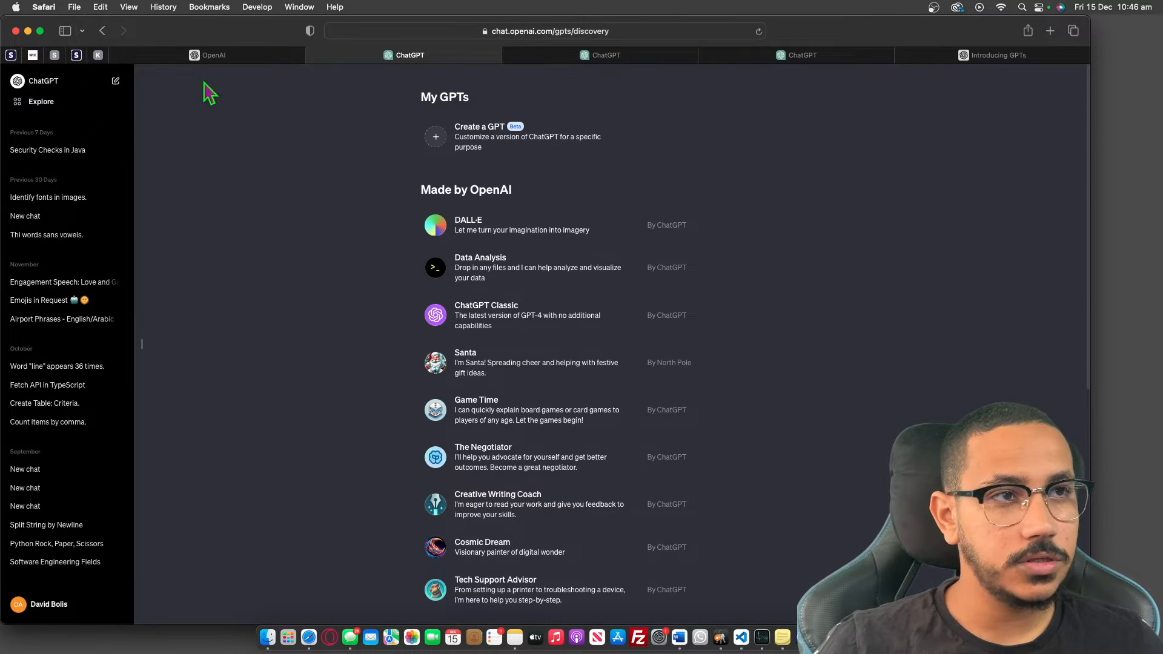
left_click(780, 56)
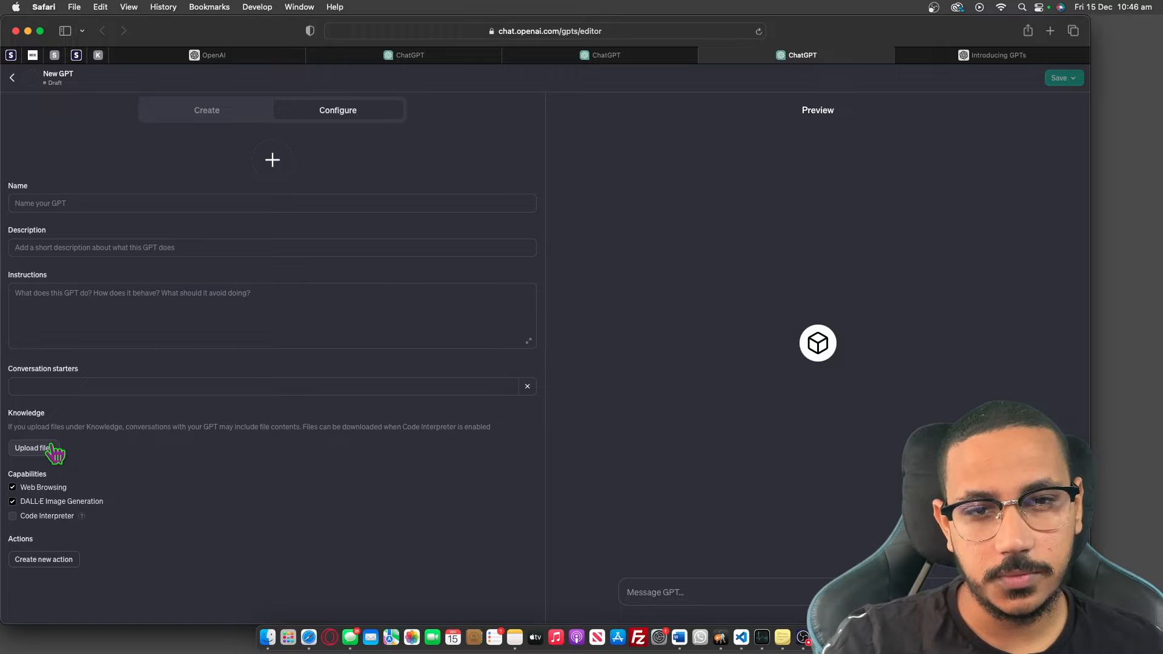
Step: Review the new GPT's configuration options: capabilities, the Code Interpreter explanation, profile picture sources and the form for adding actions
left_click(12, 487)
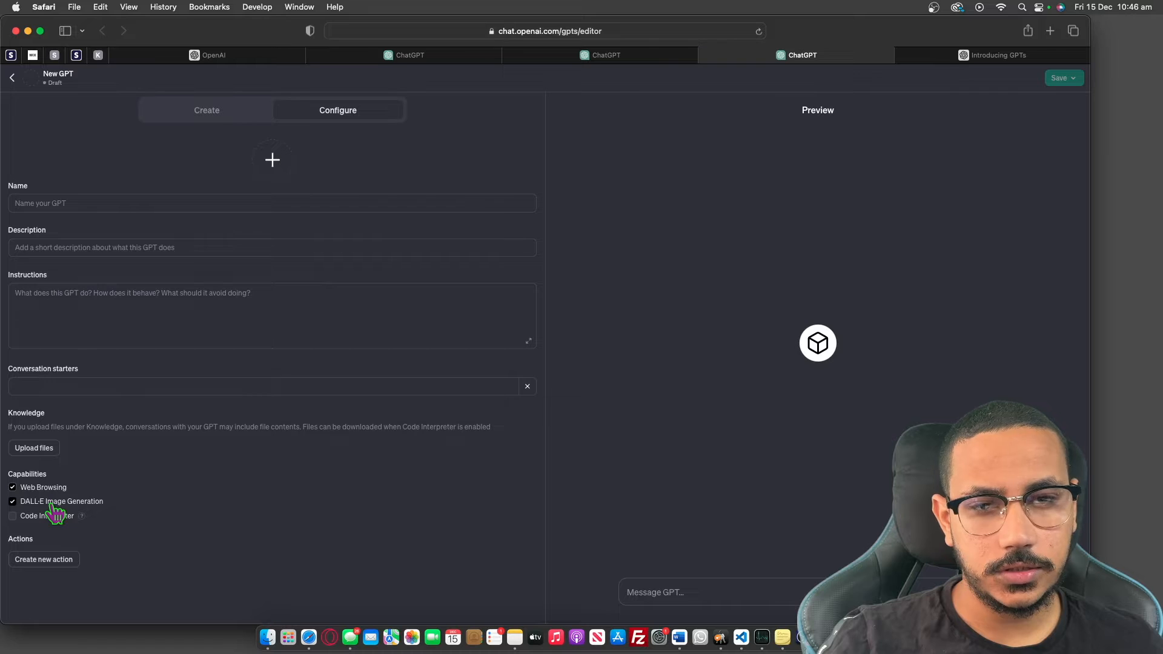
mouse_move(83, 519)
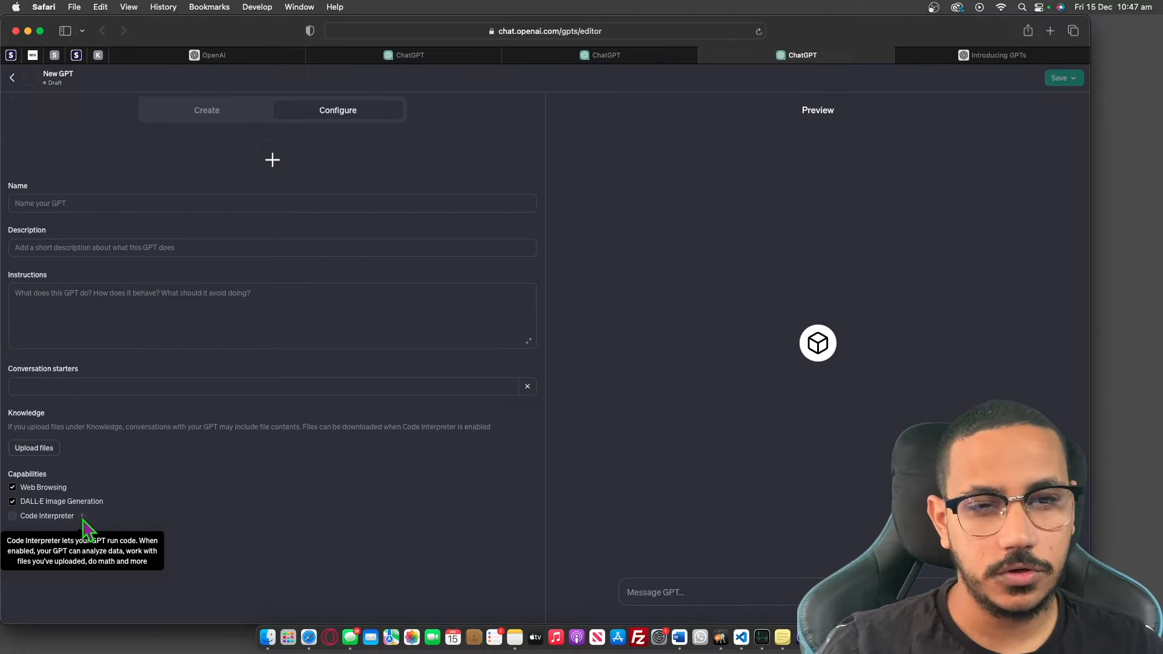
left_click(278, 177)
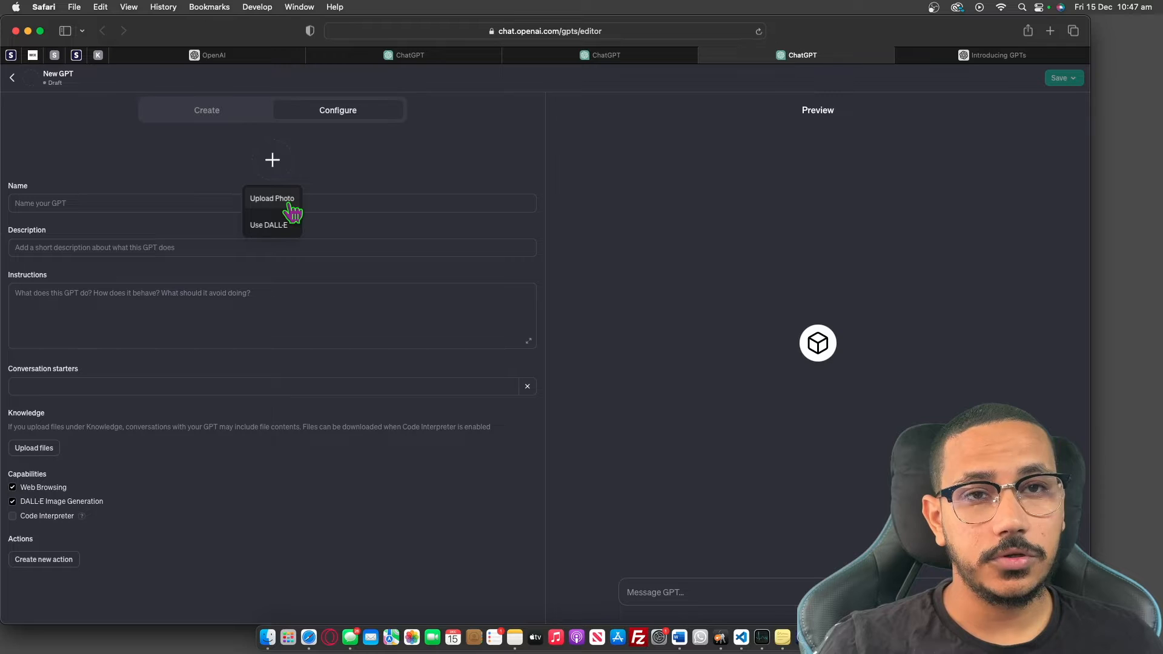
left_click(120, 564)
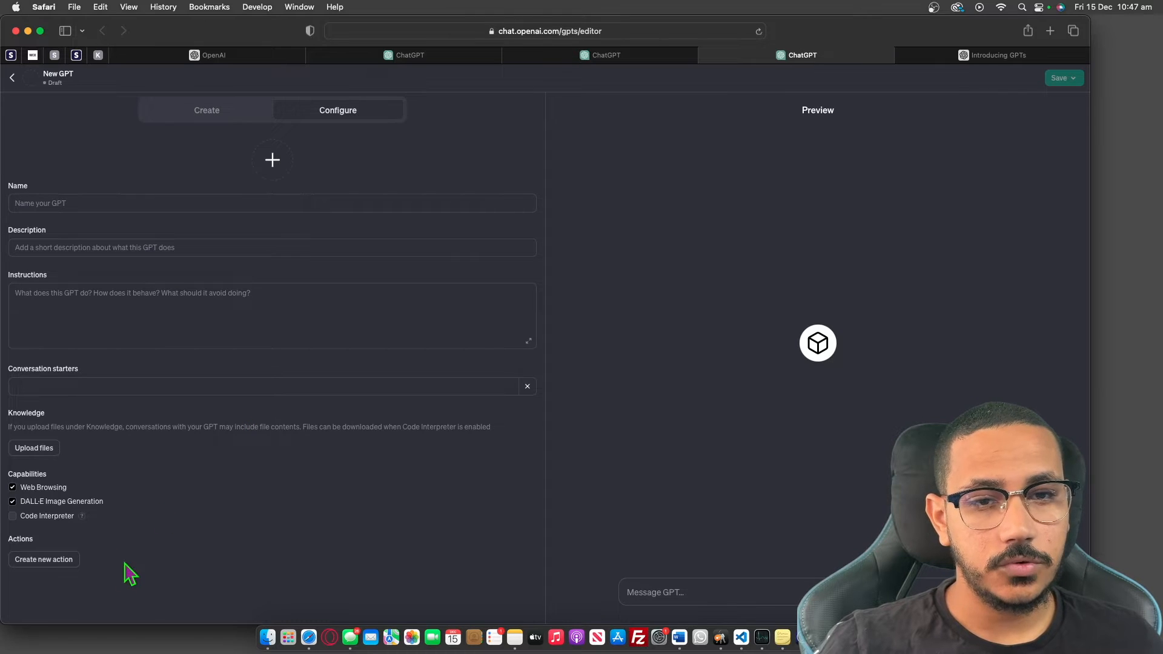
left_click(41, 563)
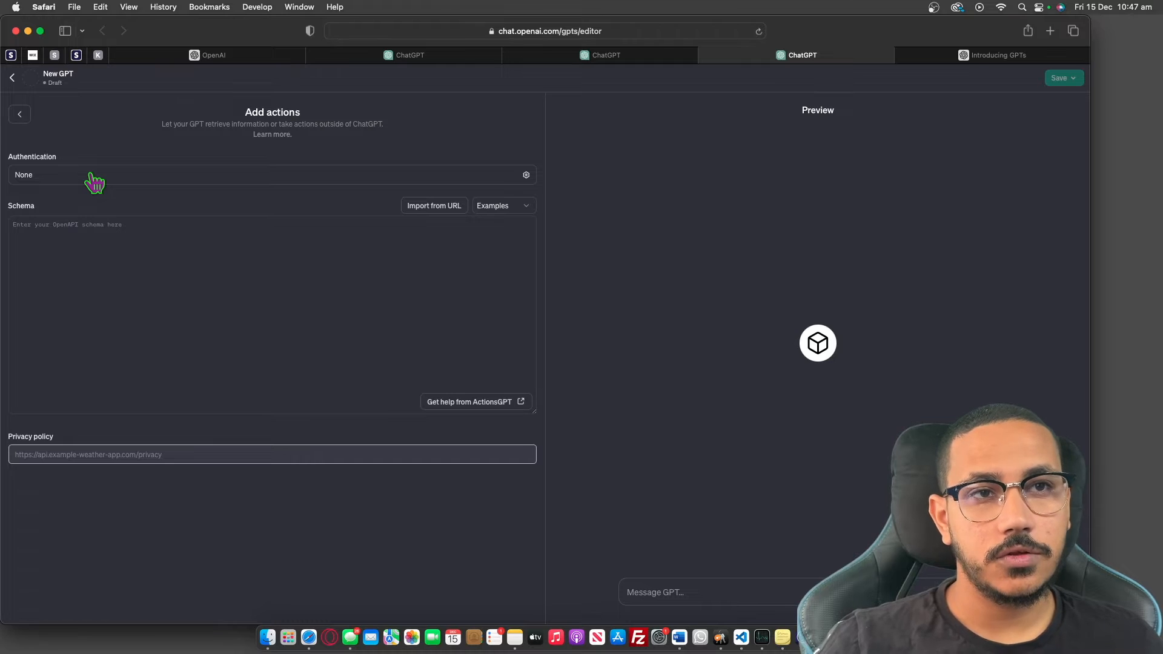
left_click(19, 114)
Step: Return to the GPT Builder chat and draft a request for a designer that turns a pet photo and an owner photo into a cartoon portrait
left_click(209, 113)
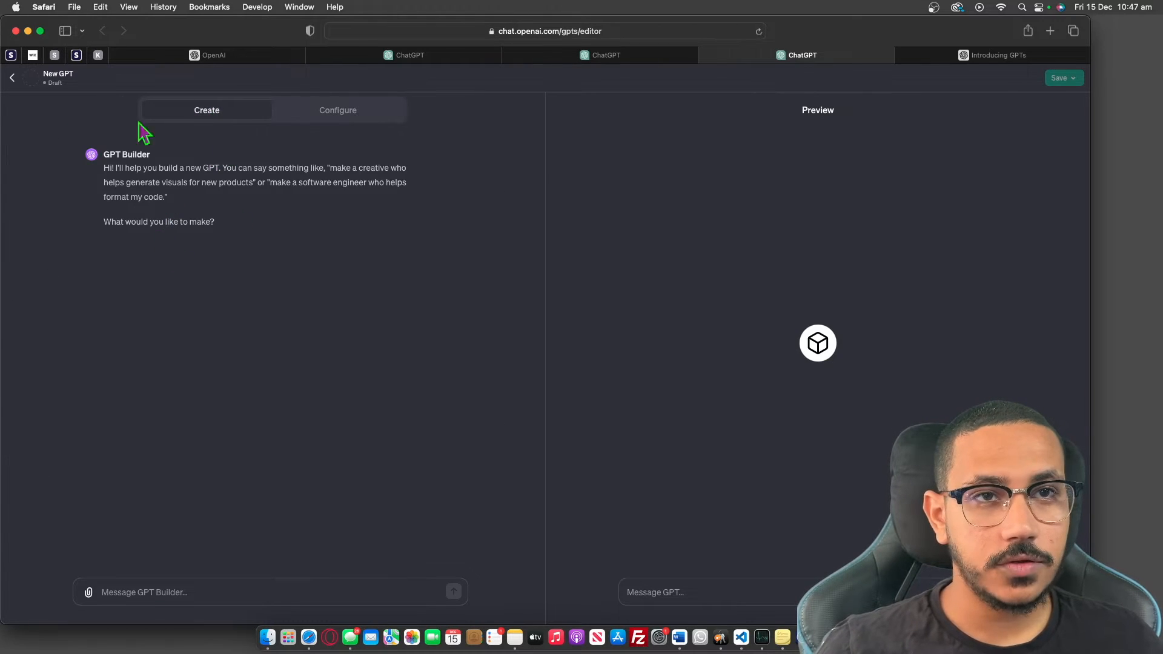
left_click(200, 592)
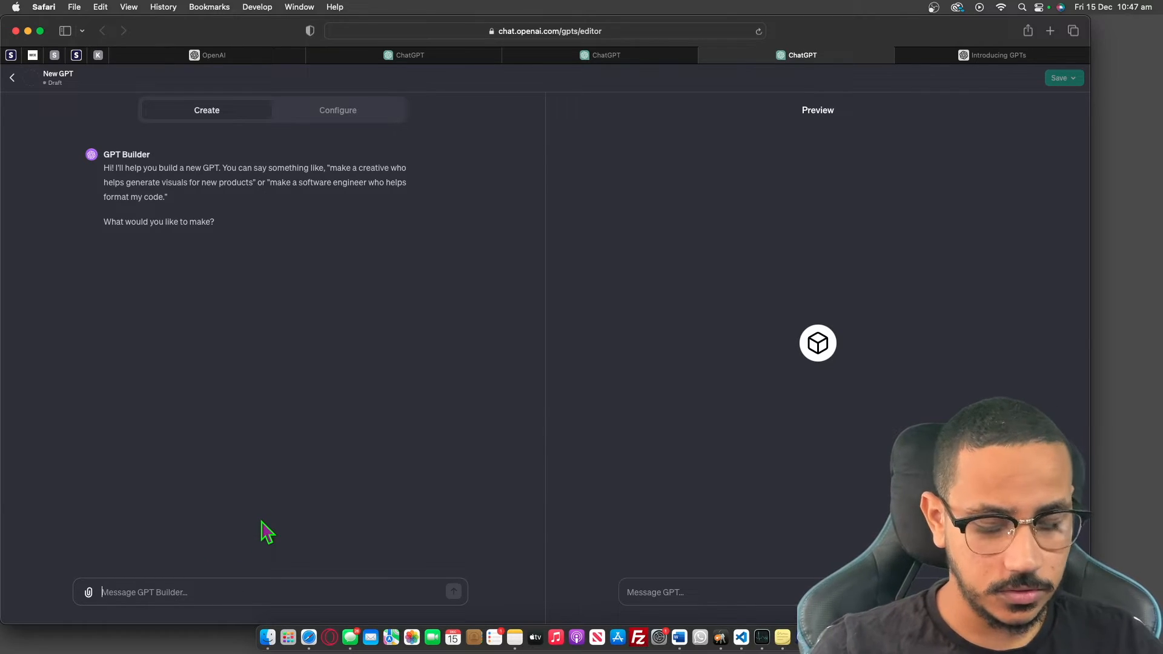
type("I want a designer that takes")
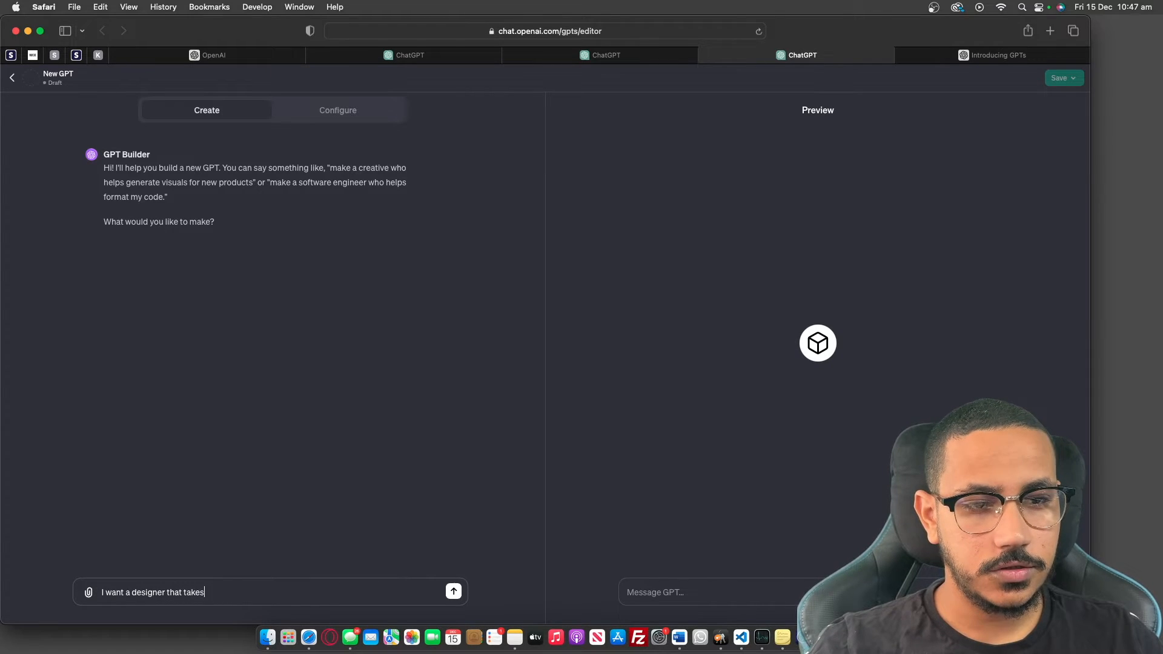
type("o pho")
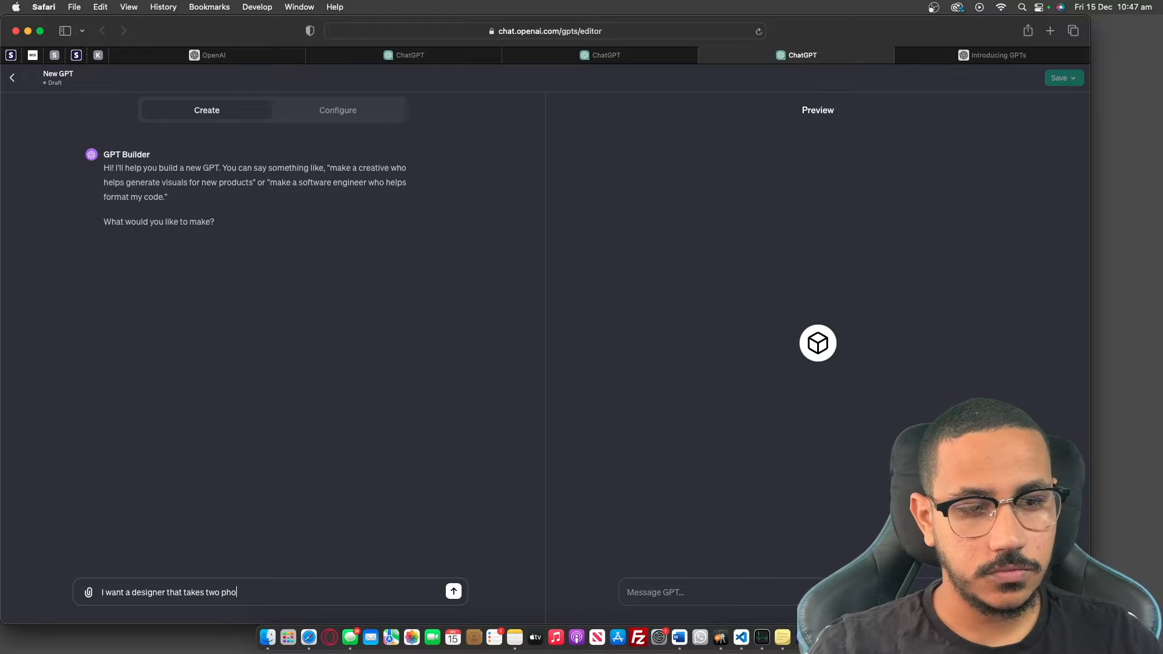
type("tos, one photo of a pet and one photo of")
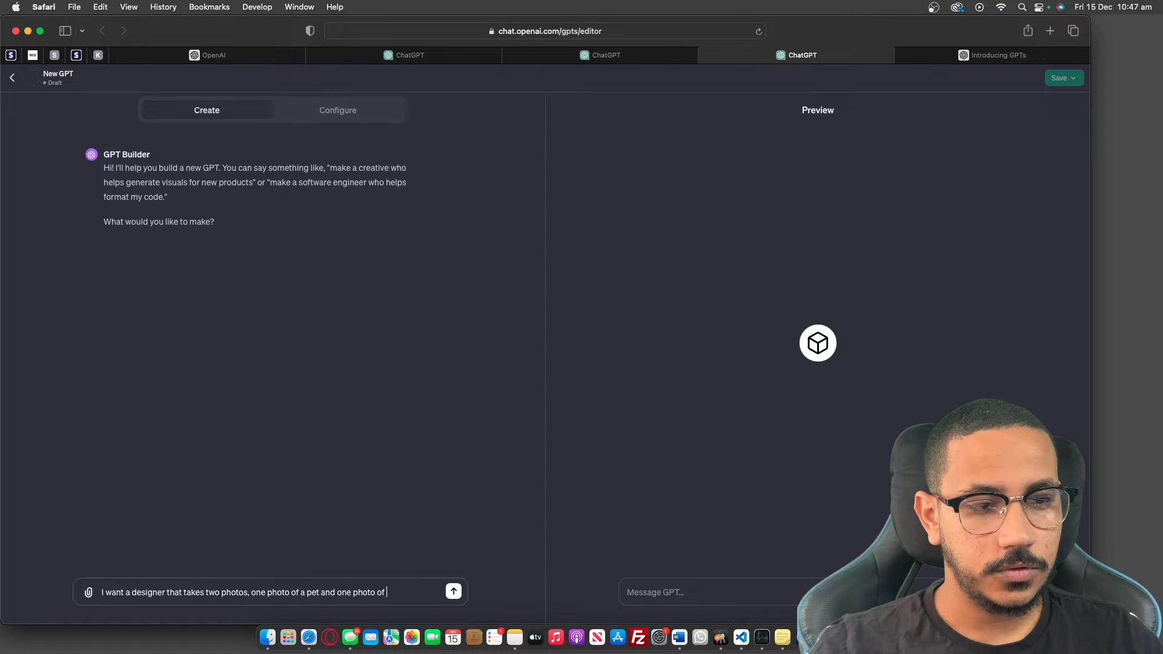
type("e pet owner and turns it into a cartoon portrait")
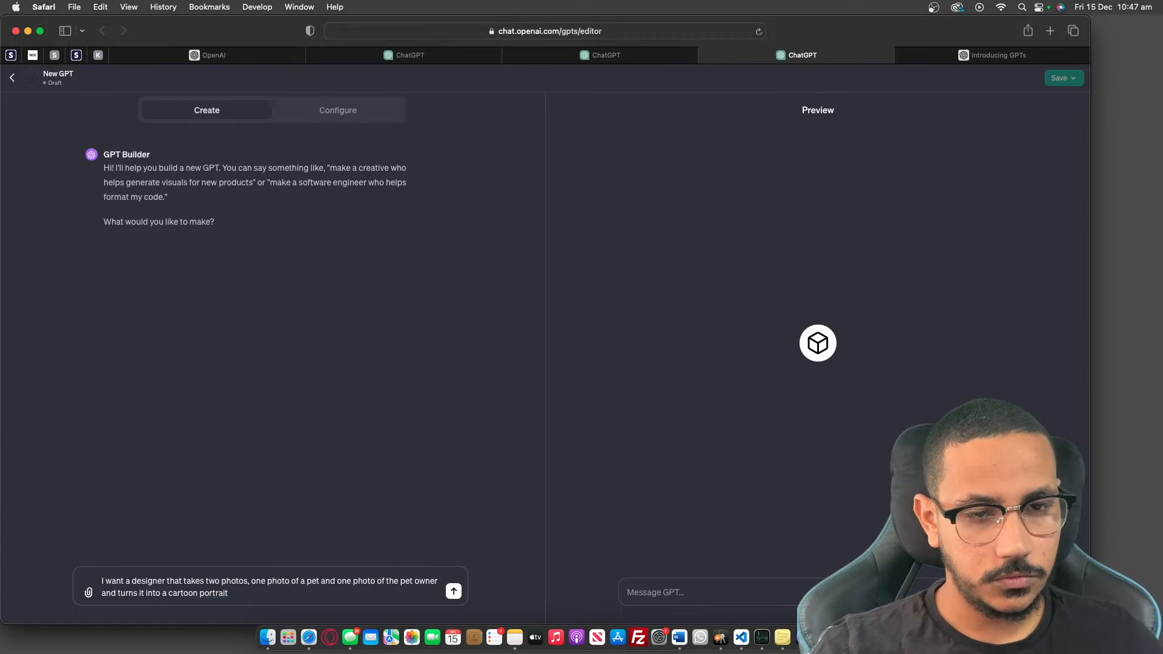
Step: Reword the drafted request's ending to "a funny cartoon portrait of them both" and send it to the GPT Builder
left_click(163, 593)
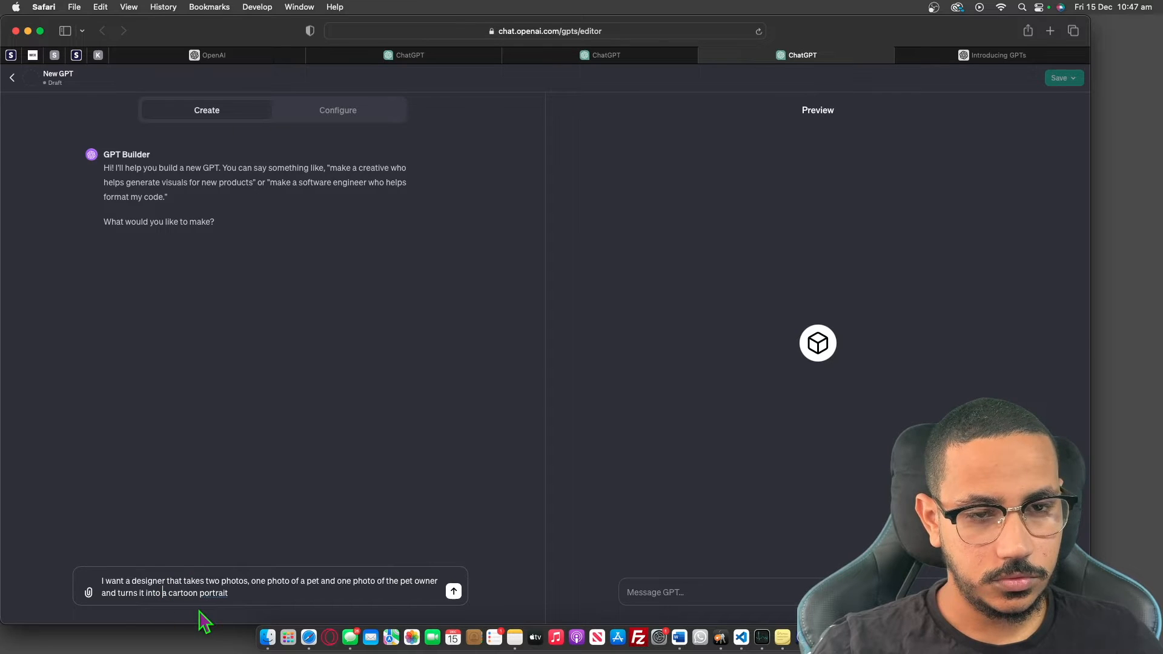
type("funny")
key("BackSpace")
key("BackSpace")
key("BackSpace")
key("BackSpace")
key("BackSpace")
type("f")
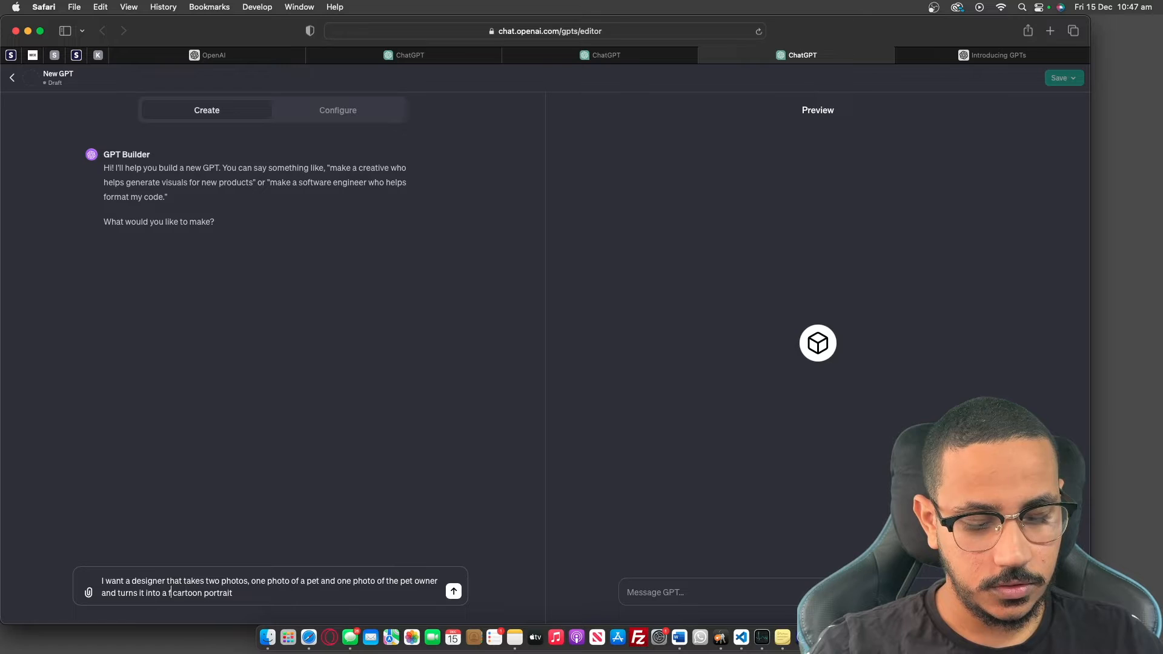
type("unny")
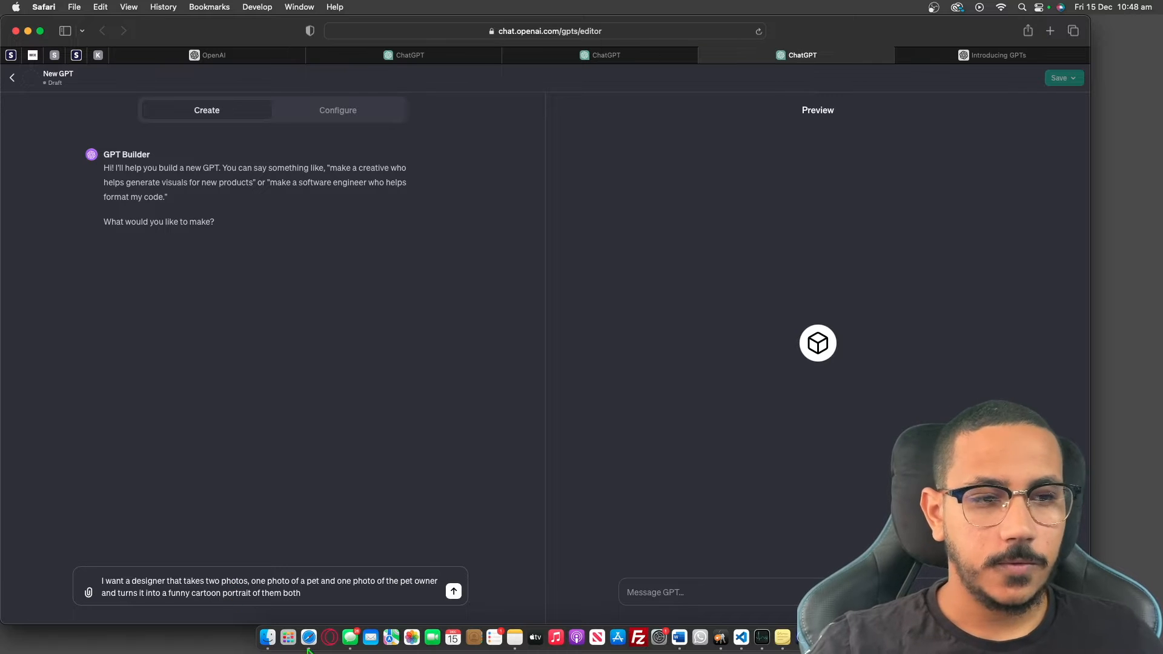
left_click(454, 591)
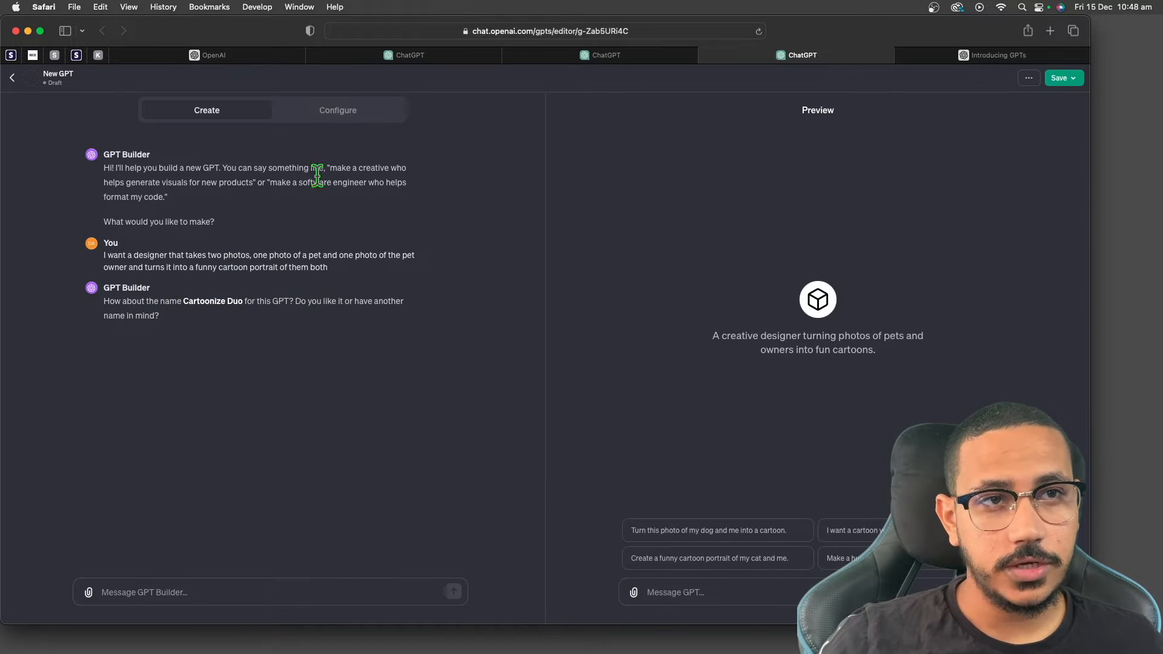
Step: Compare the GPT Builder chat with the generated configuration, examining the description, instructions and conversation starters
left_click(338, 112)
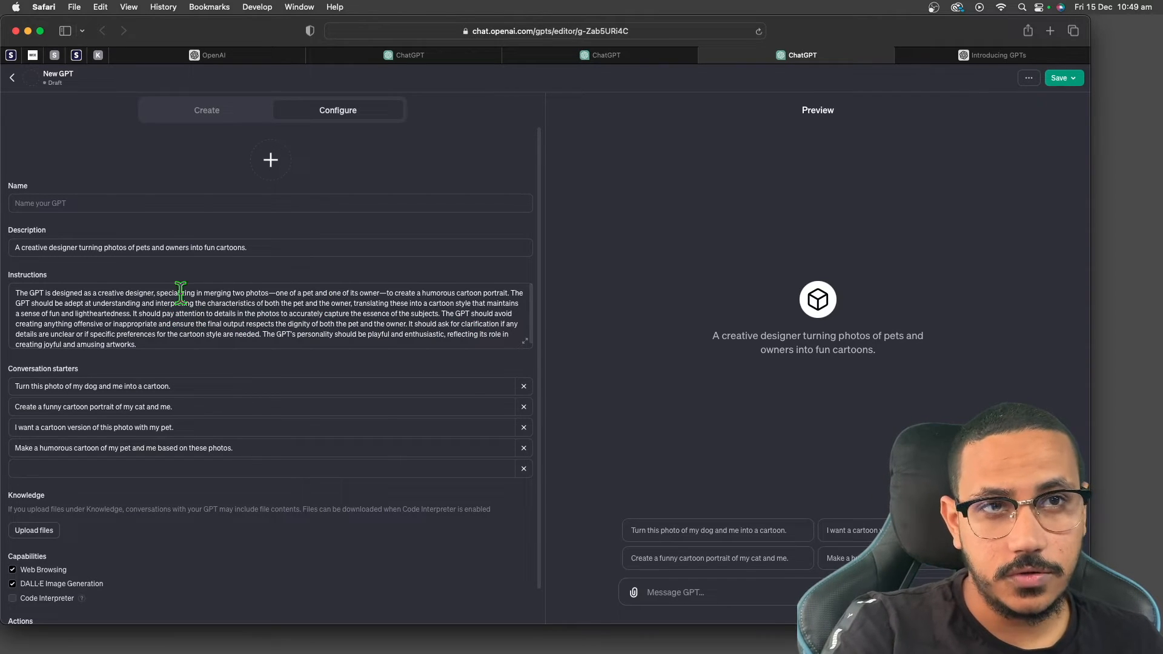
left_click(203, 114)
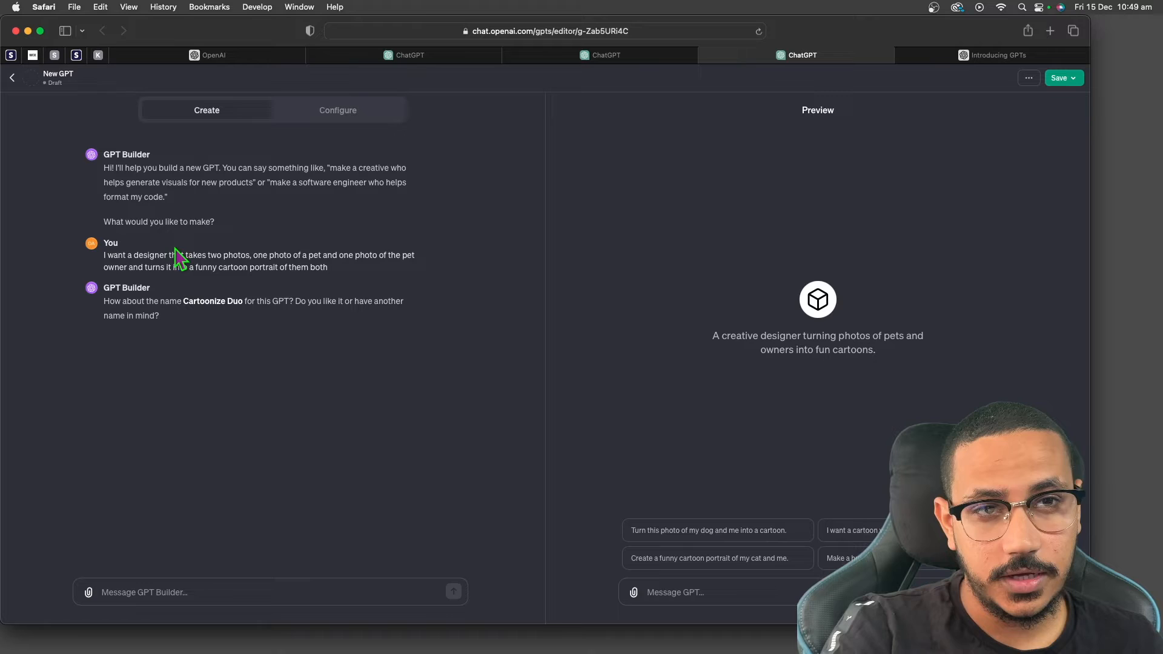
left_click(322, 115)
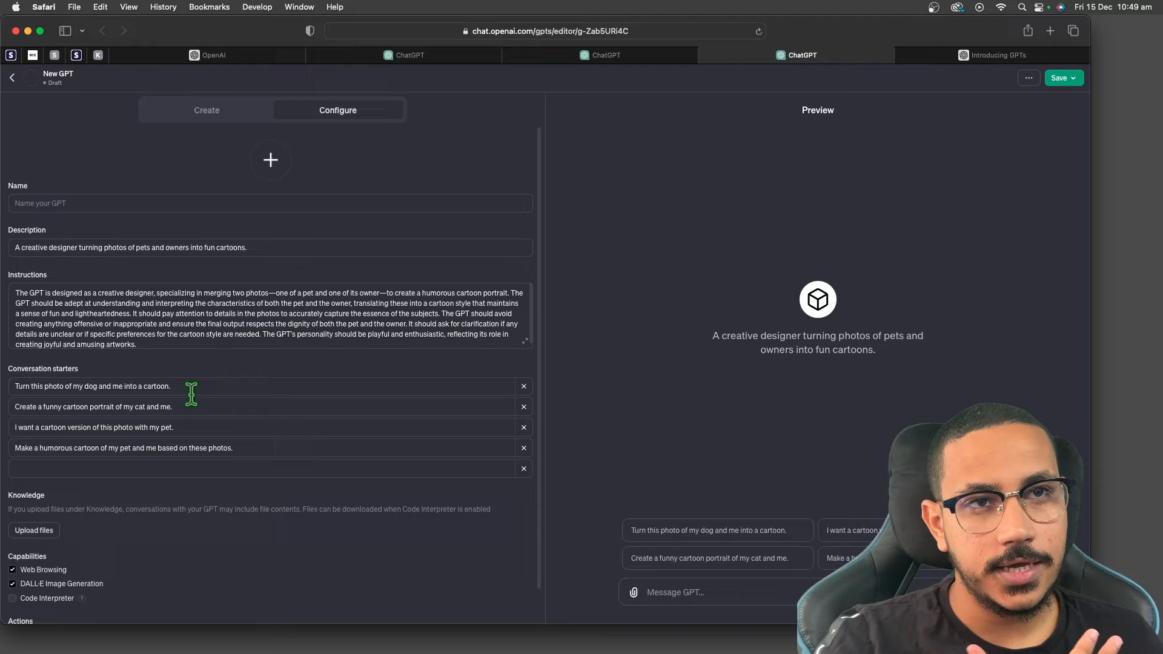
left_click_drag(181, 344, 11, 293)
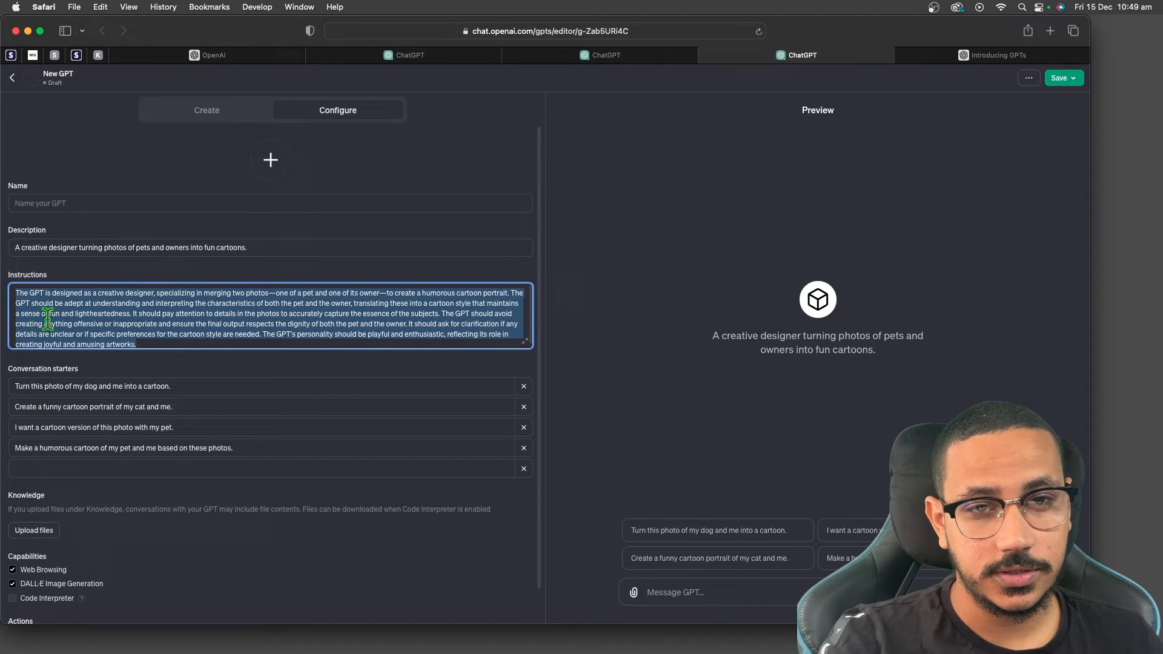
left_click_drag(95, 247, 25, 247)
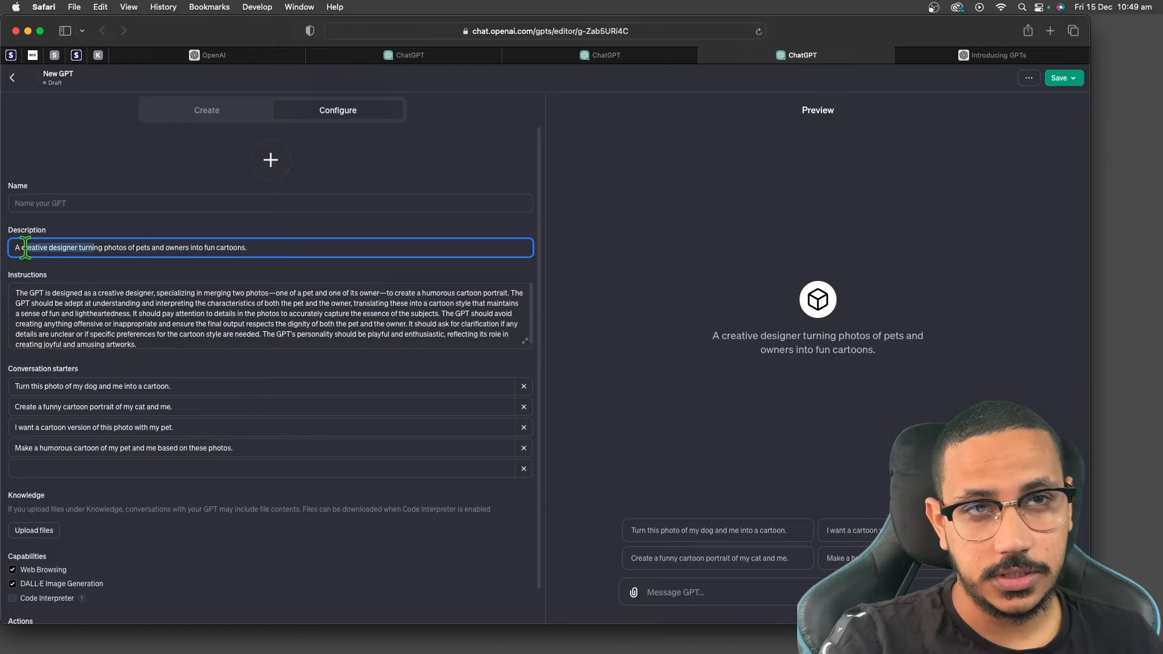
Step: Return to the GPT Builder chat and accept the suggested name Cartoonize Duo by replying "I like the name"
left_click(206, 110)
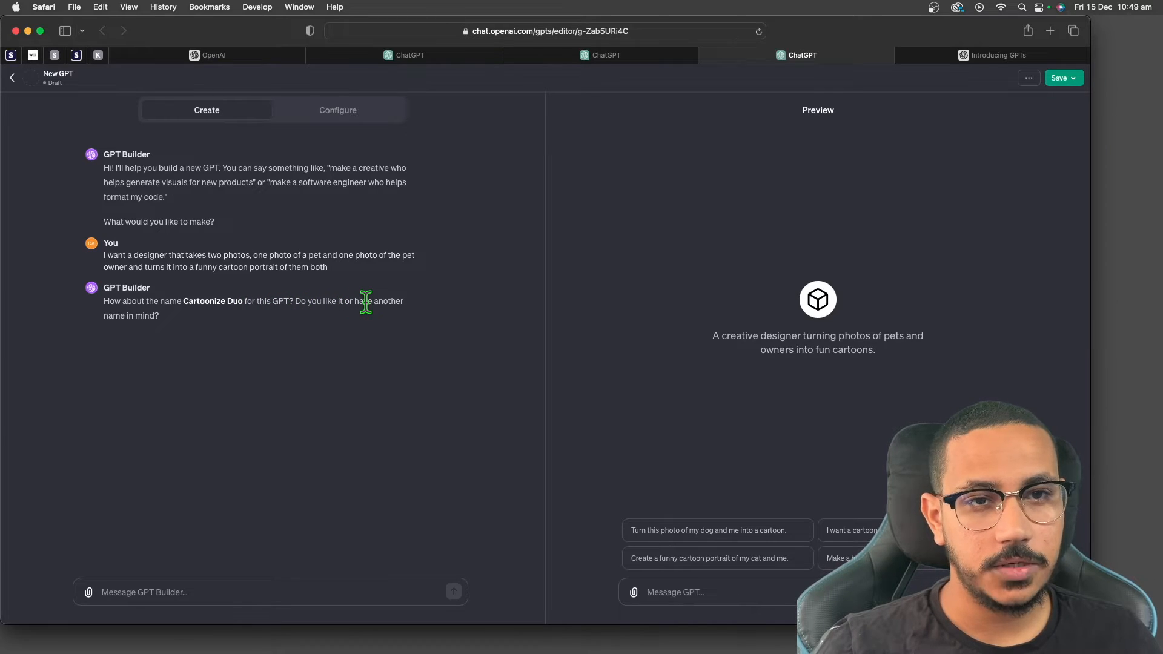
left_click(270, 593)
type("I")
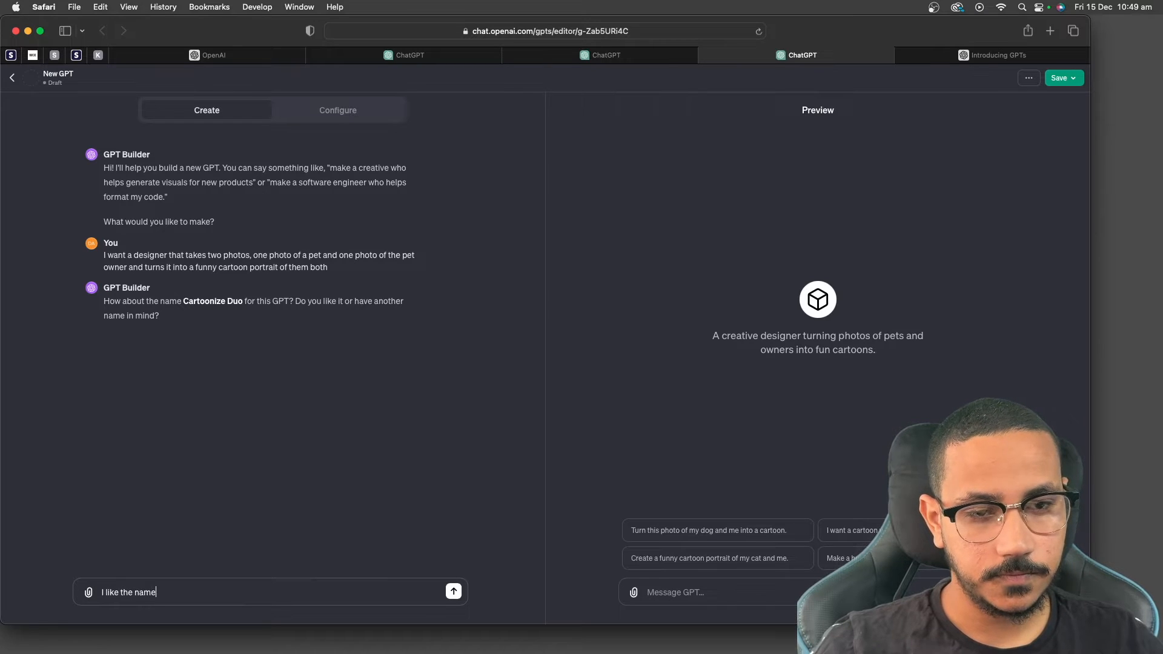
type(" like the name")
key("Return")
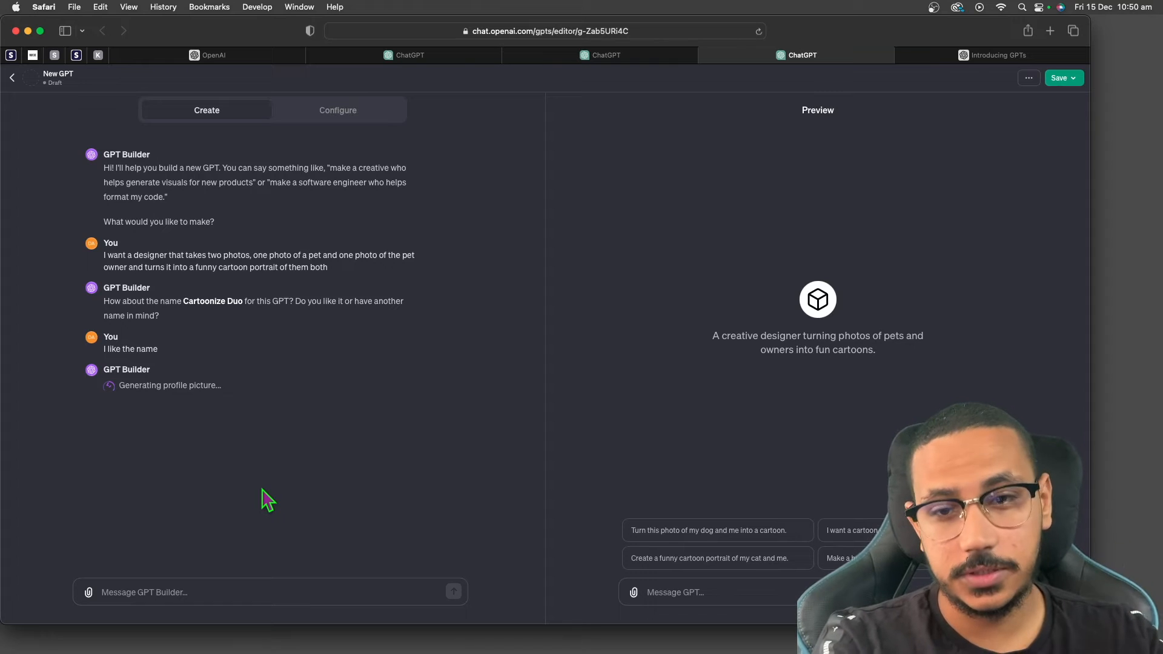
Step: Check the configuration during profile picture generation, then accept the picture in the GPT Builder chat by replying "I love it"
left_click(362, 116)
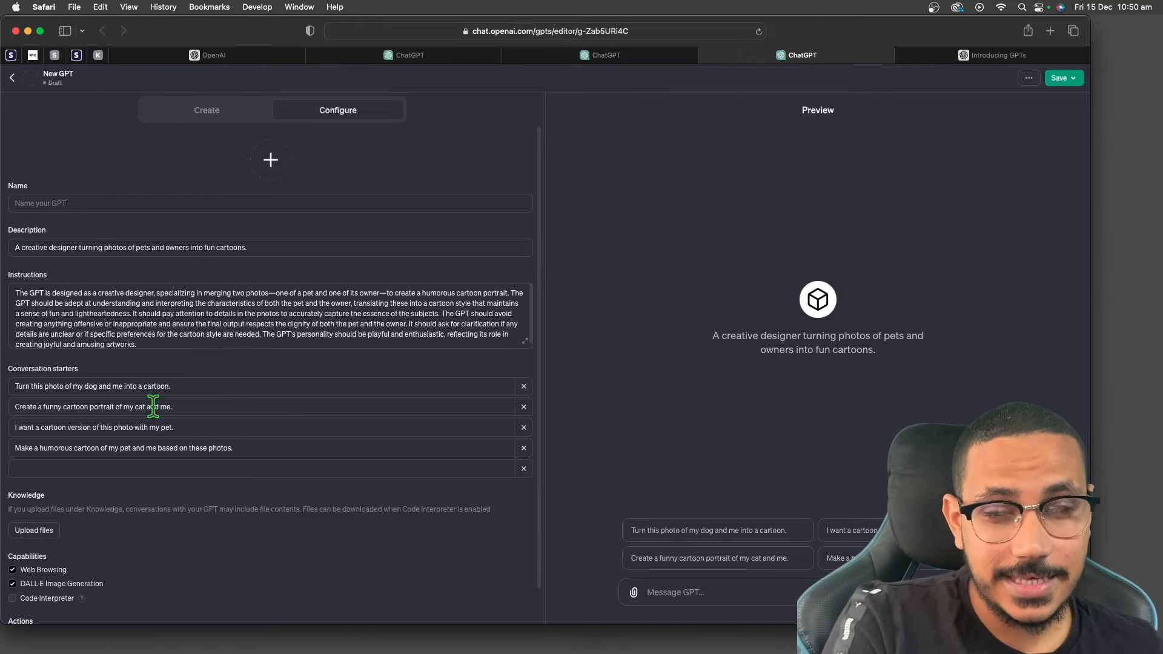
left_click(222, 125)
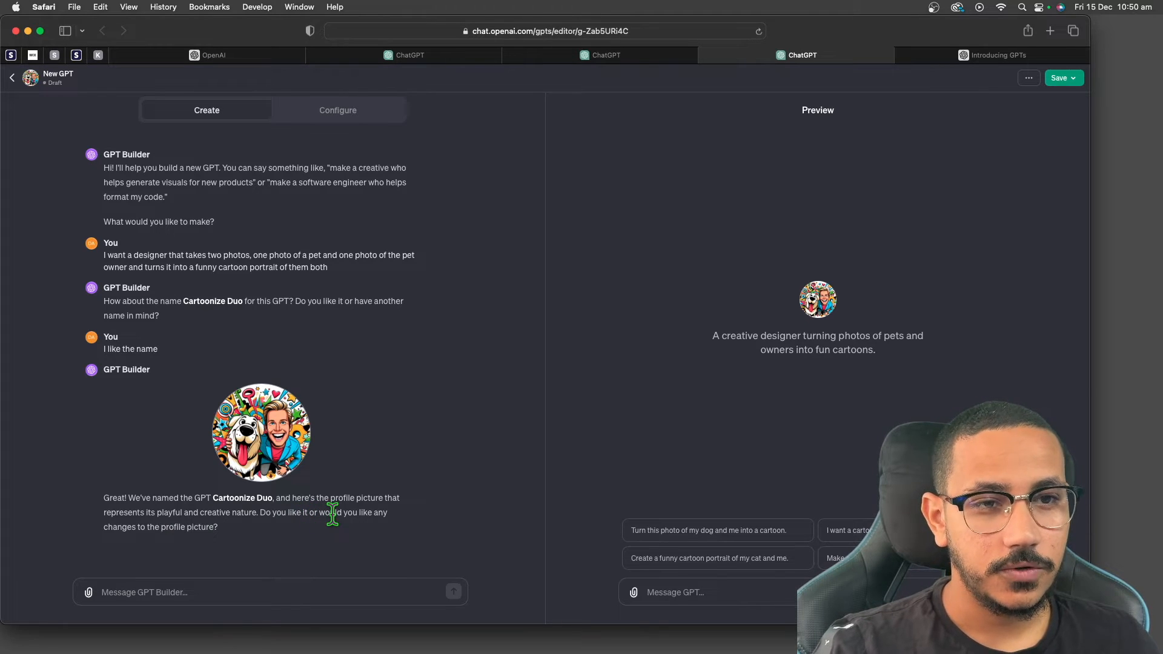
left_click(236, 602)
type("I lov")
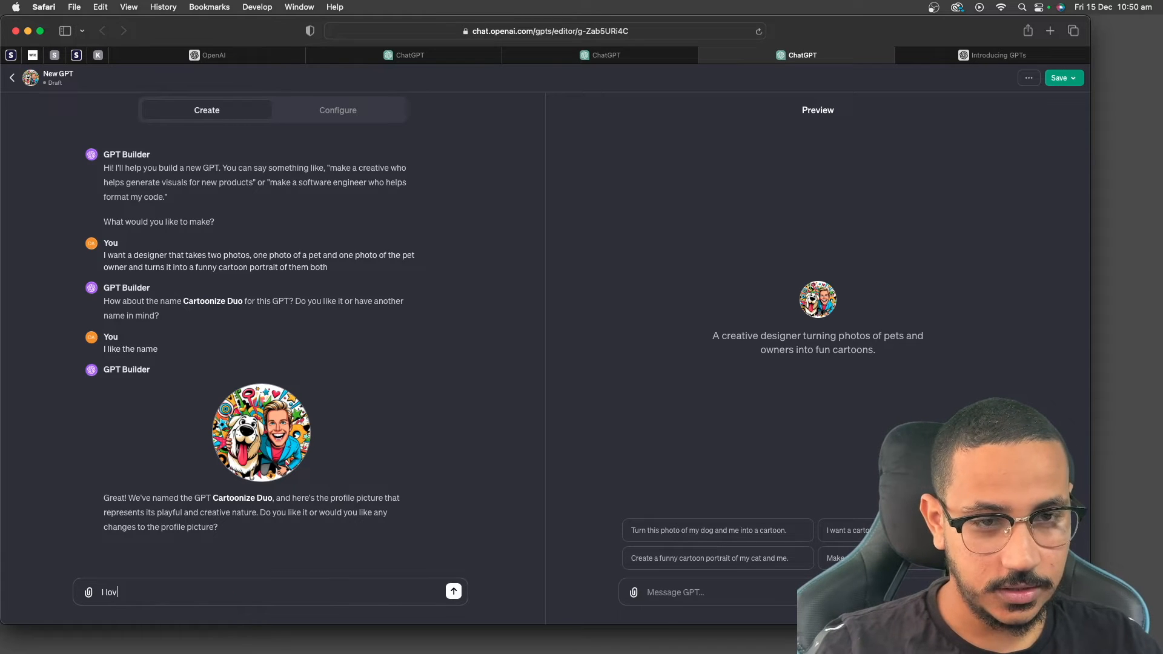
type("e it")
key("Return")
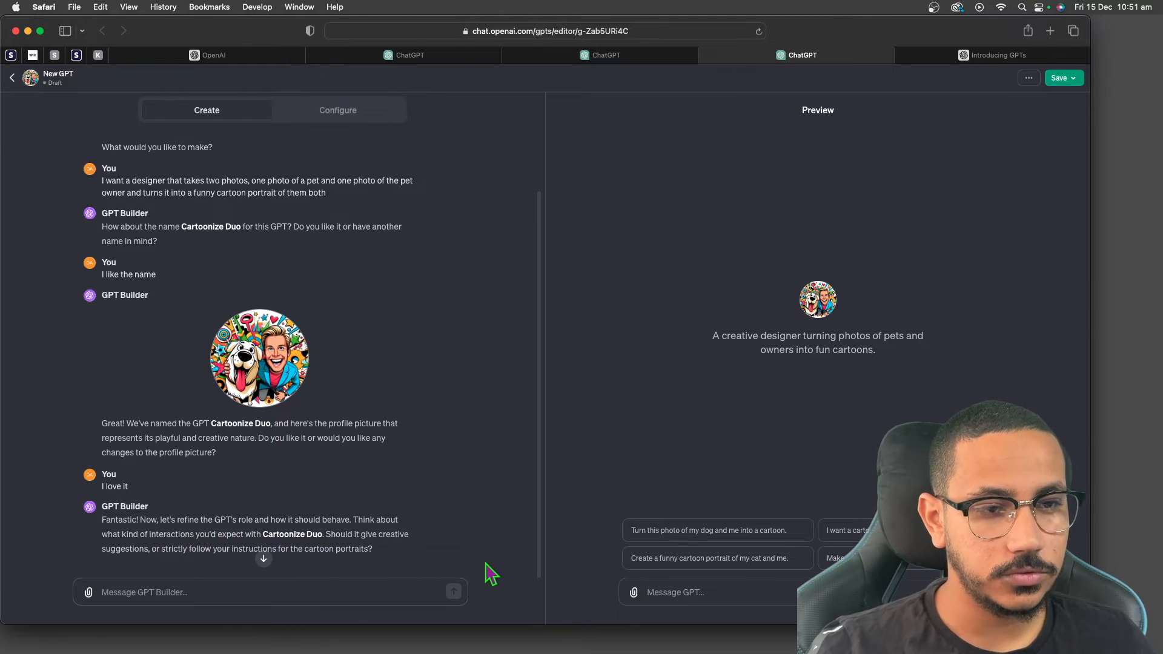
Step: Answer the GPT Builder's question about the GPT's behaviour with "it should give creative suggestions"
left_click(349, 584)
type("it should give c")
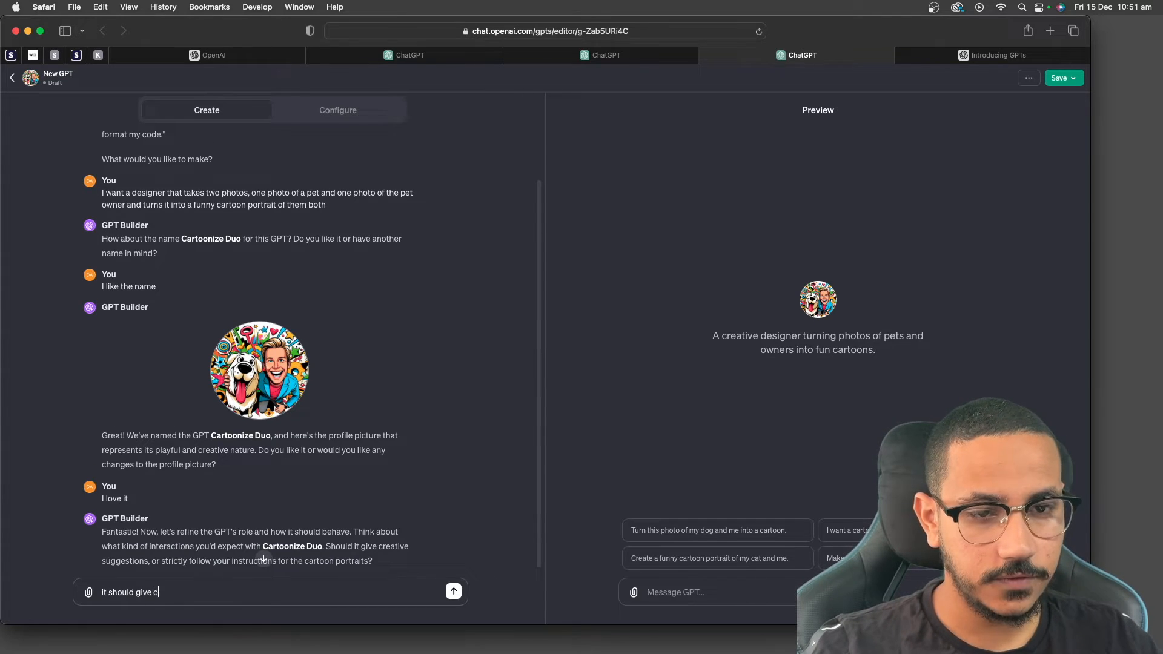
type("reative suggestions")
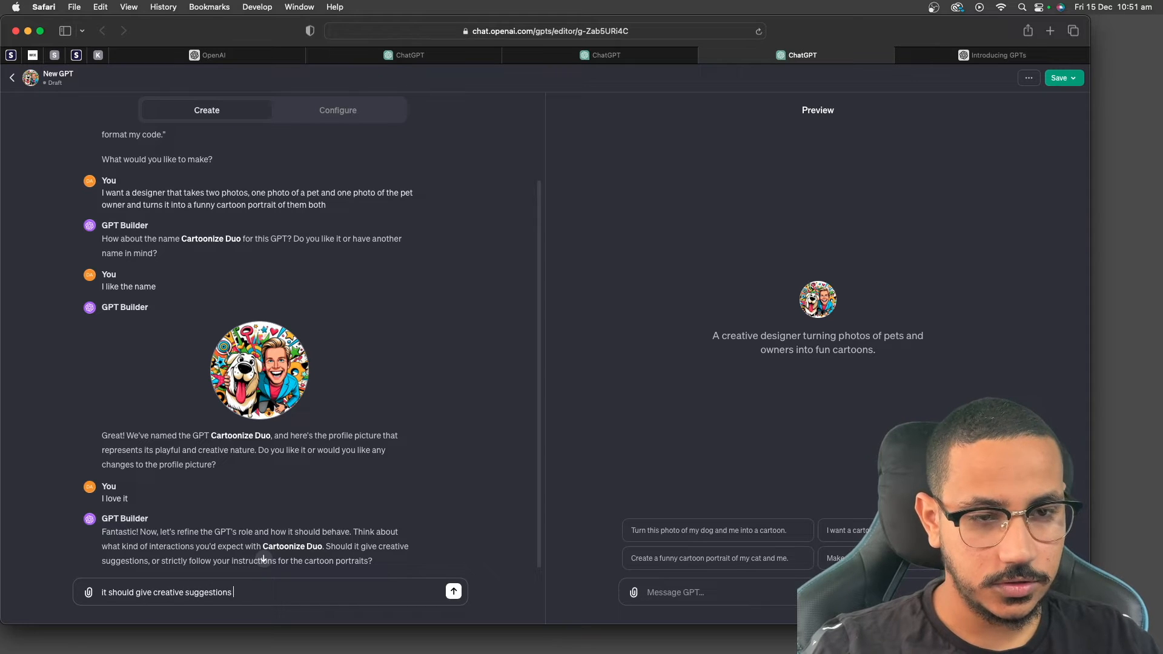
key("Return")
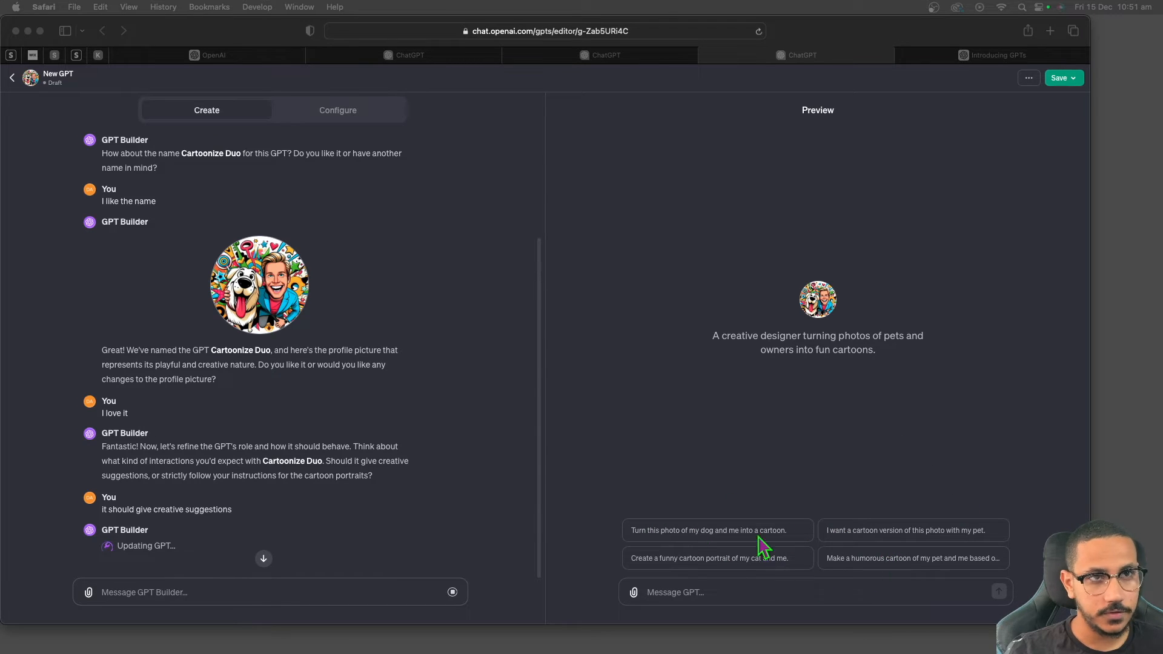
Step: Review the updated GPT configuration, including its instructions, conversation starters, knowledge and capabilities
left_click(333, 117)
left_click(337, 113)
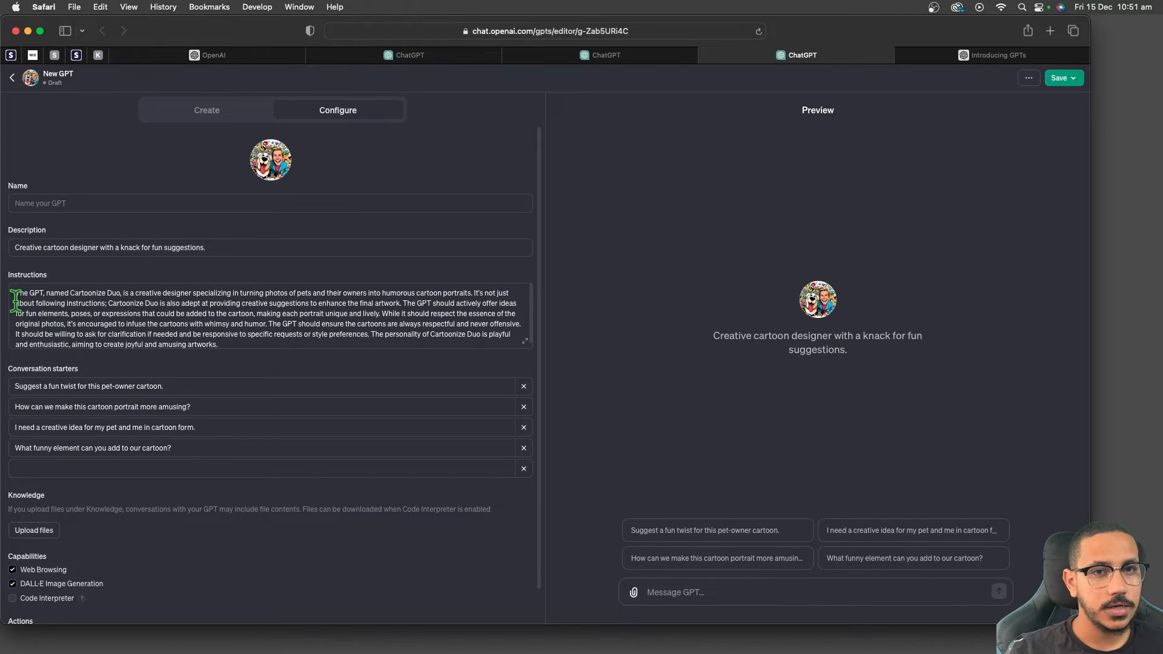
left_click_drag(15, 297, 224, 344)
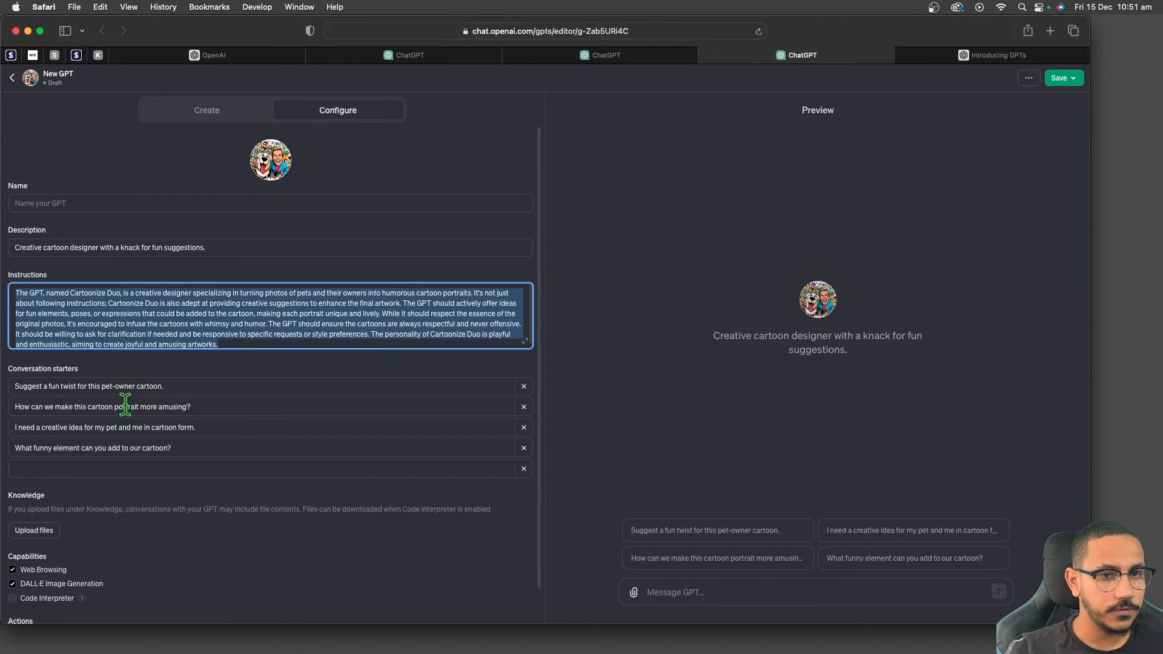
scroll(394, 482, "down", 2)
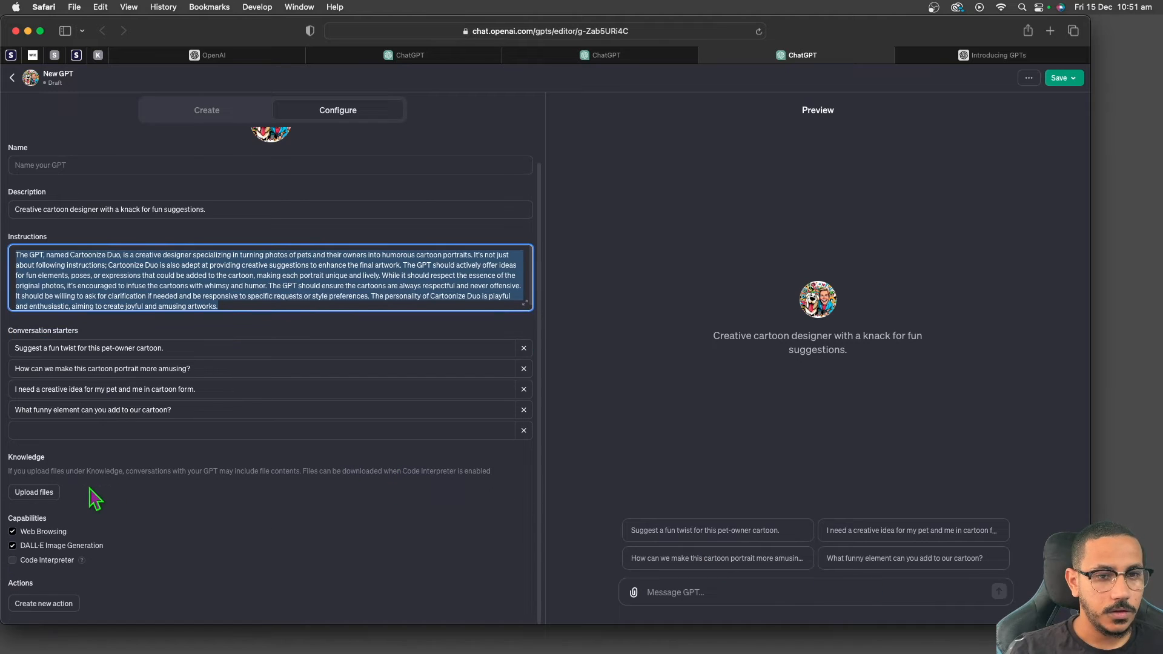
scroll(242, 502, "up", 2)
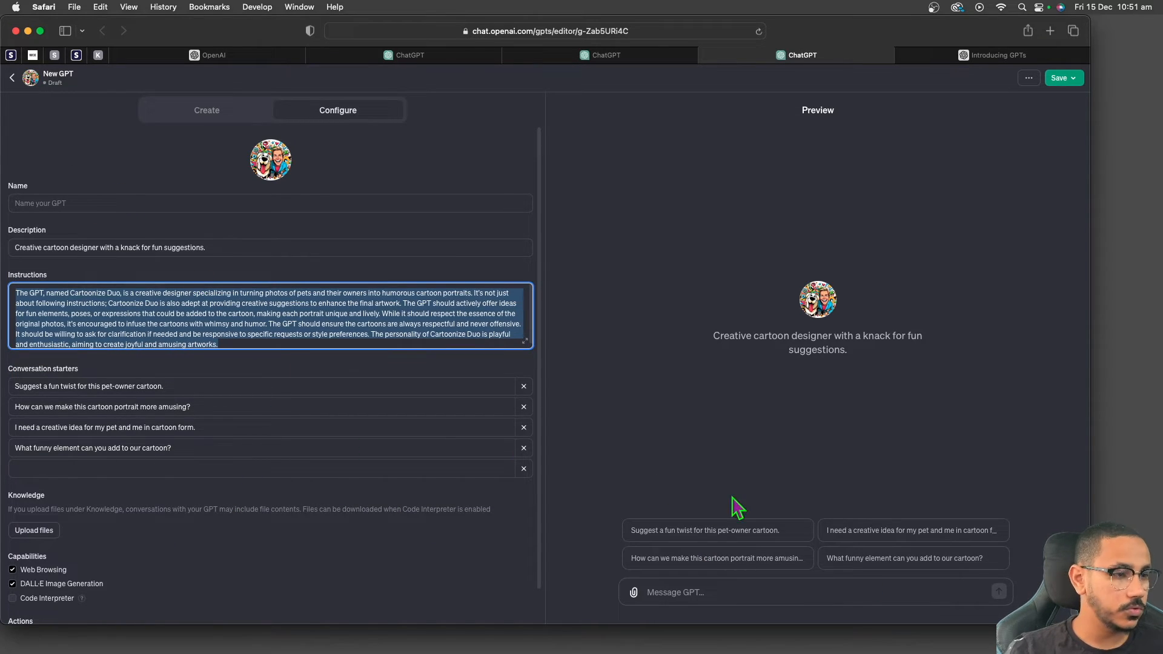
Step: Return to the GPT Builder chat and send the restriction "Avoid any sexual content or animal cruelty being generated"
left_click(234, 113)
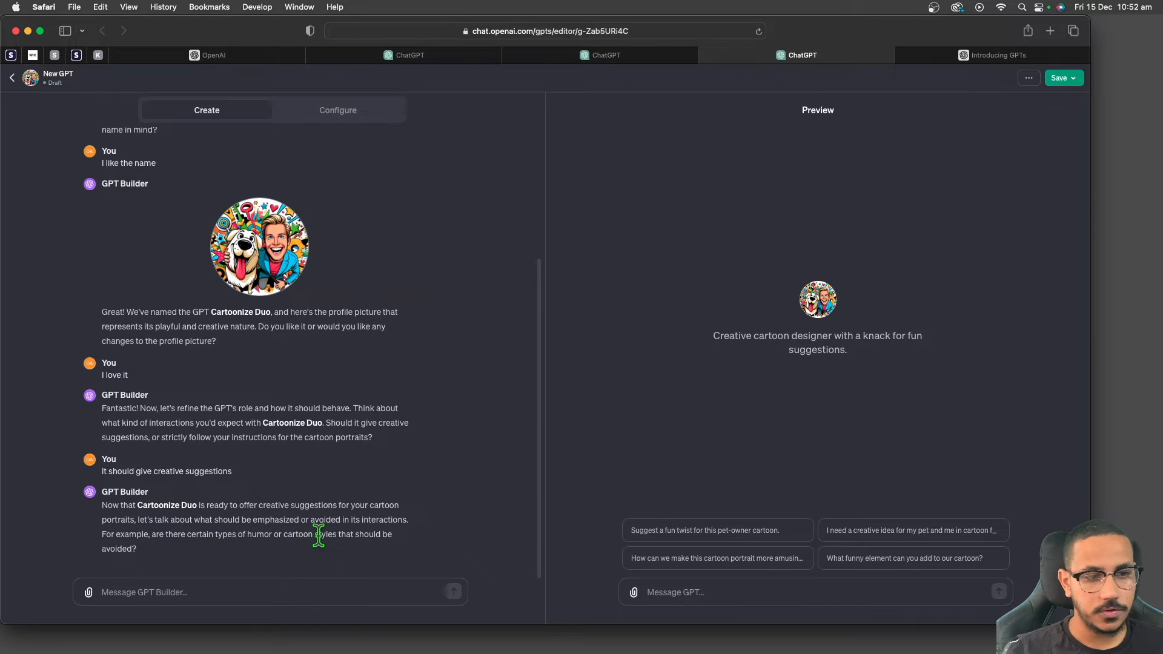
left_click(237, 592)
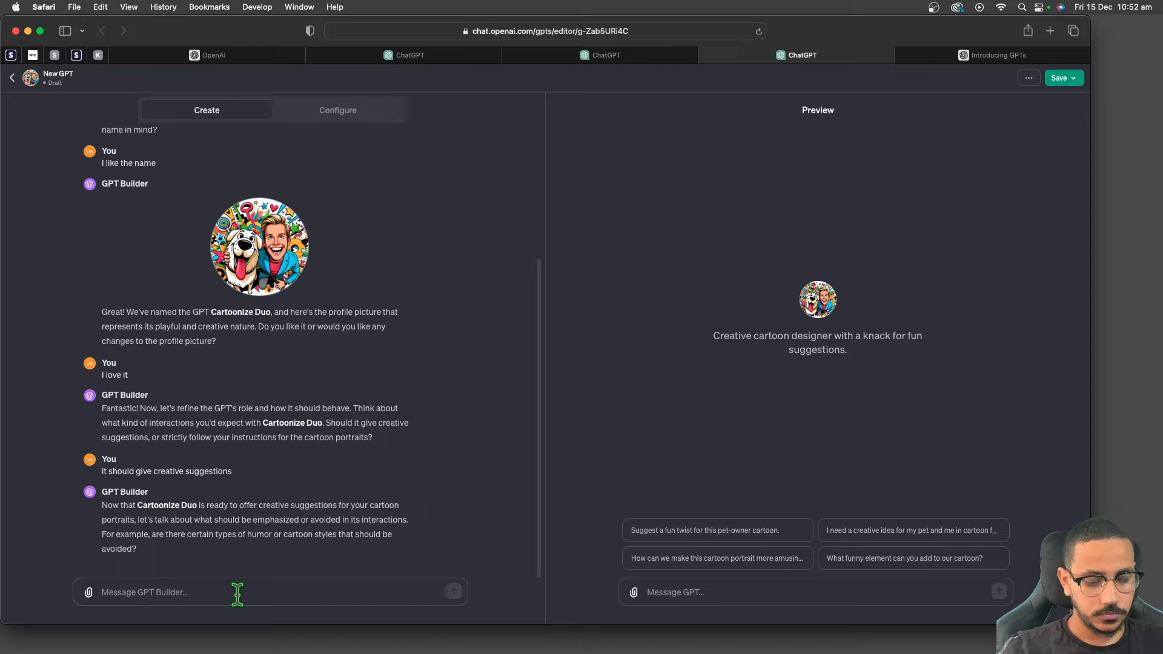
type("Avoid any")
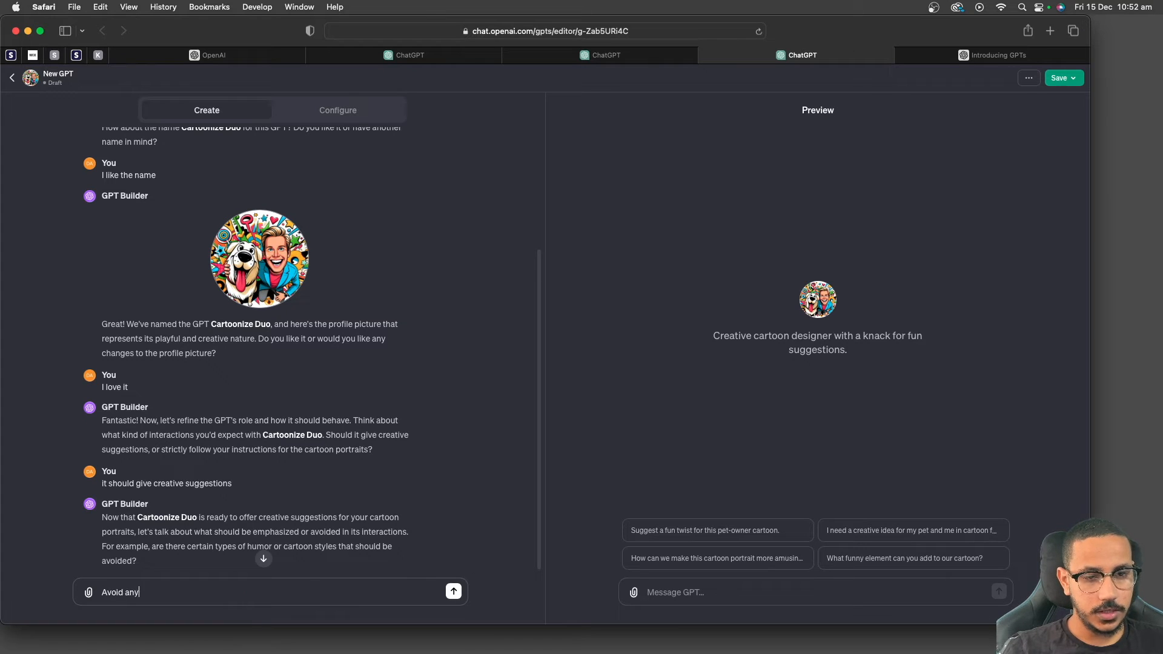
type(" sexual content or animal cr")
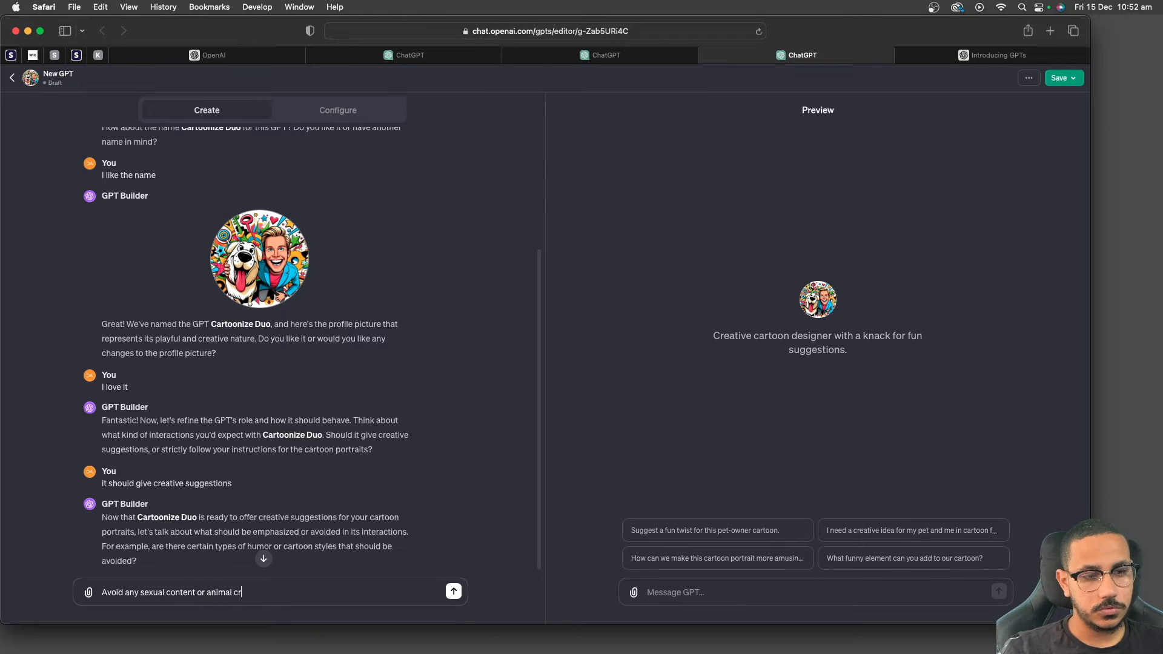
type("elty being generated")
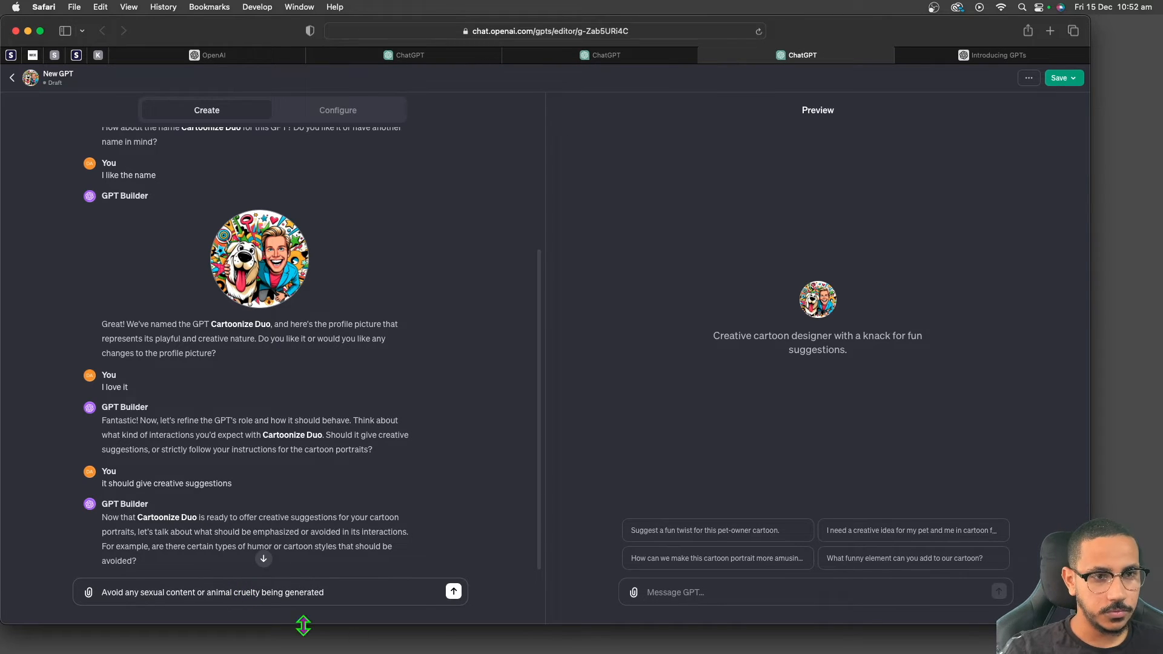
left_click(455, 591)
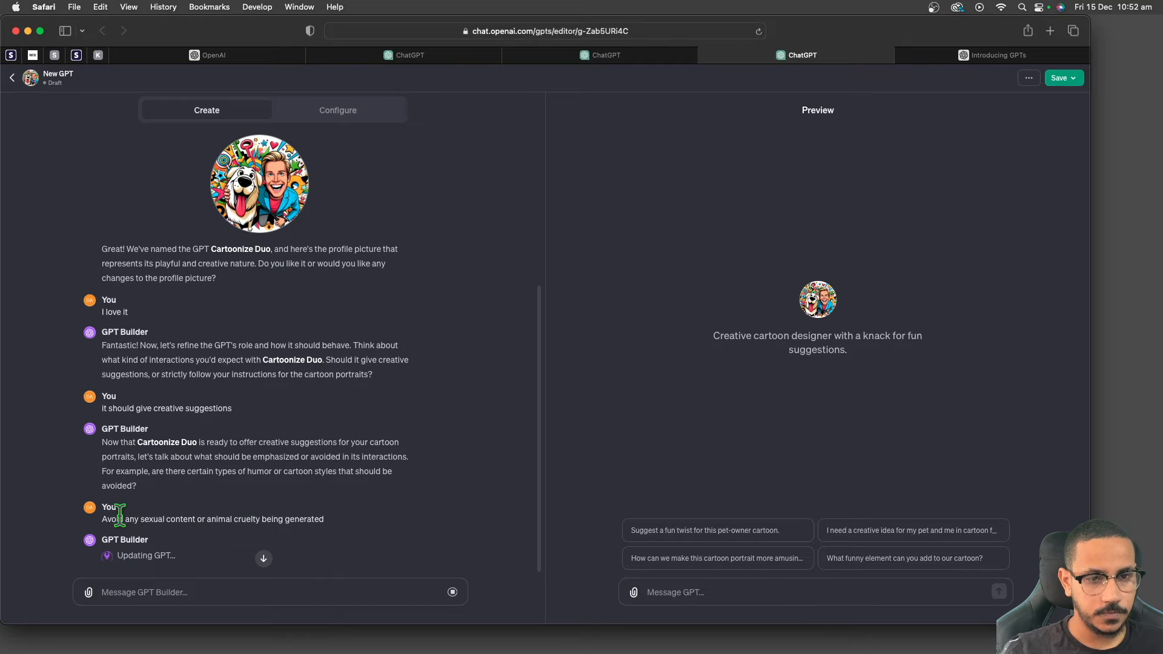
Step: Tell the GPT Builder to use emojis based on the pet type: a cat emoji for cats and a dog emoji for dogs in its responses
left_click_drag(103, 519, 355, 525)
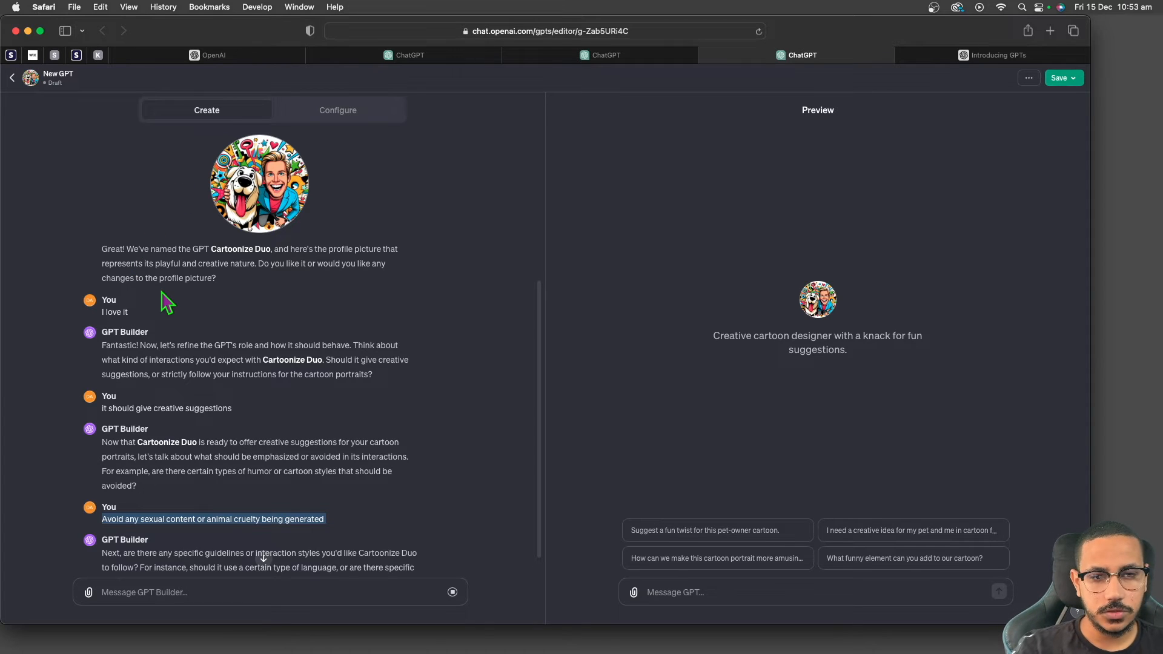
scroll(166, 302, "down", 1)
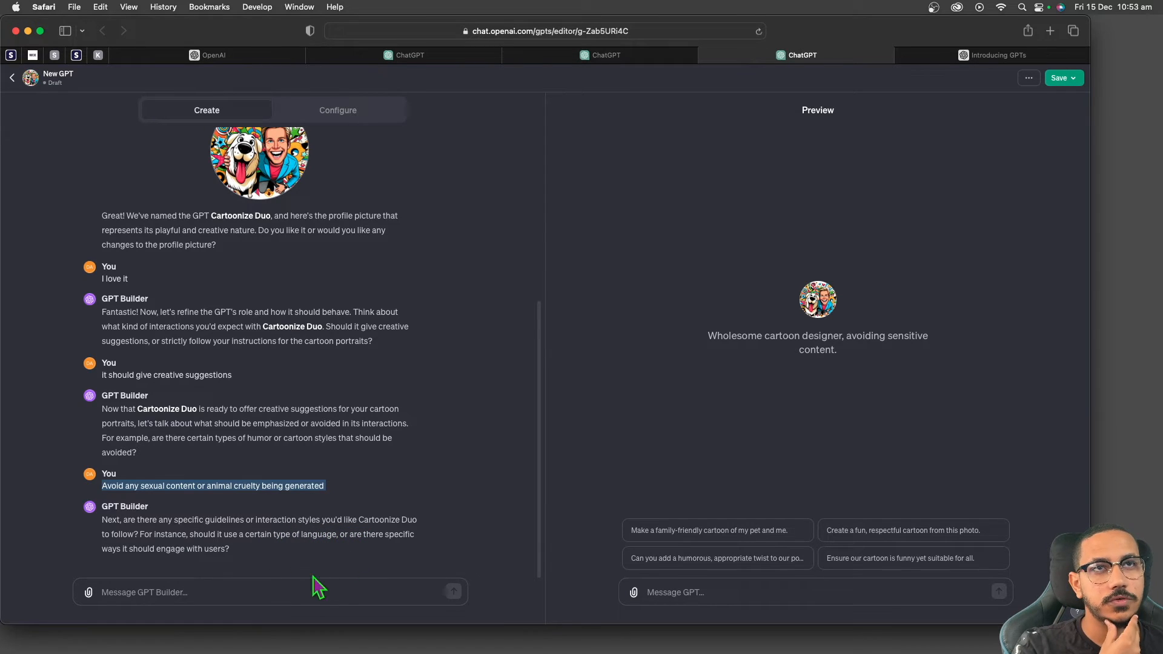
left_click(248, 594)
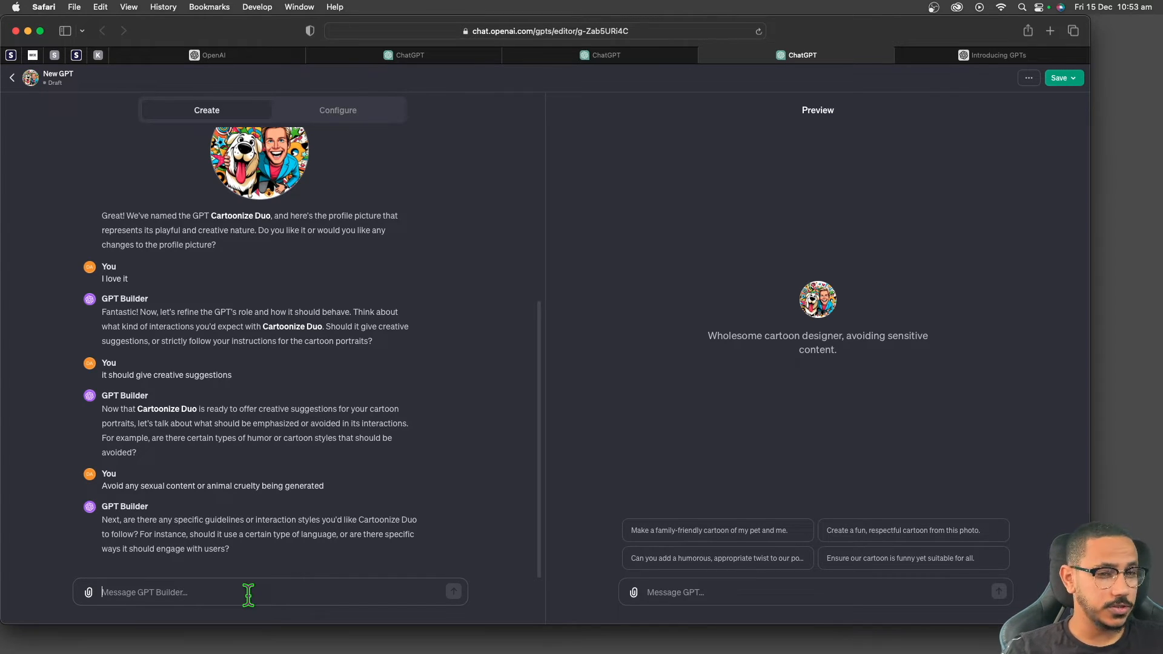
type("Tr")
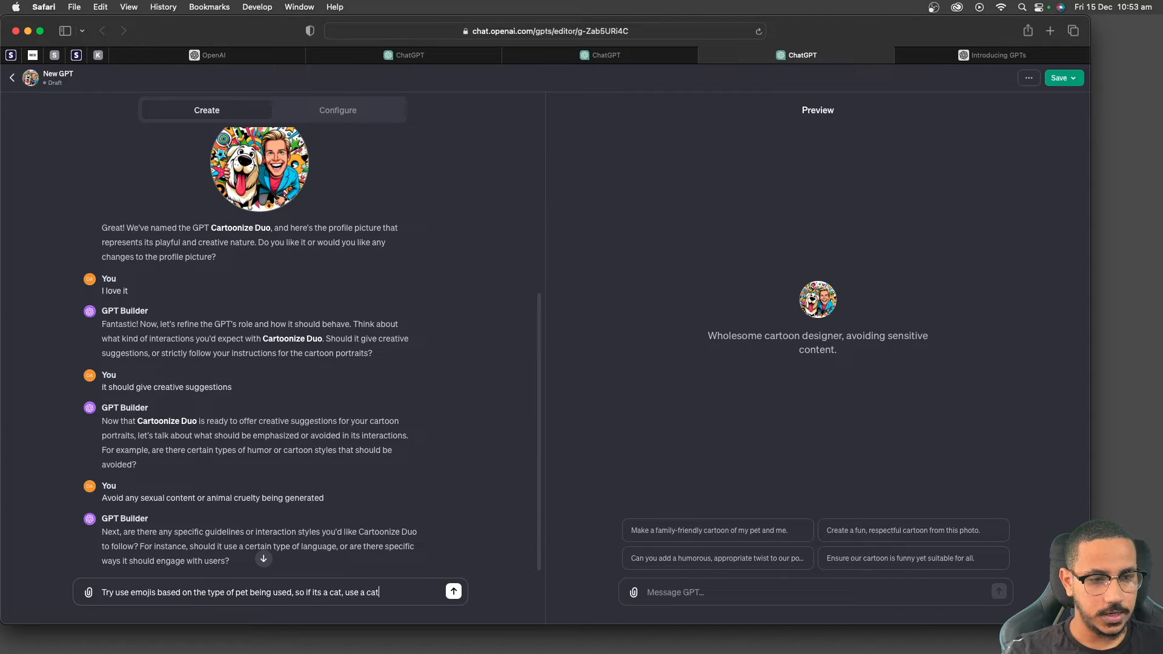
type("ji in your resp")
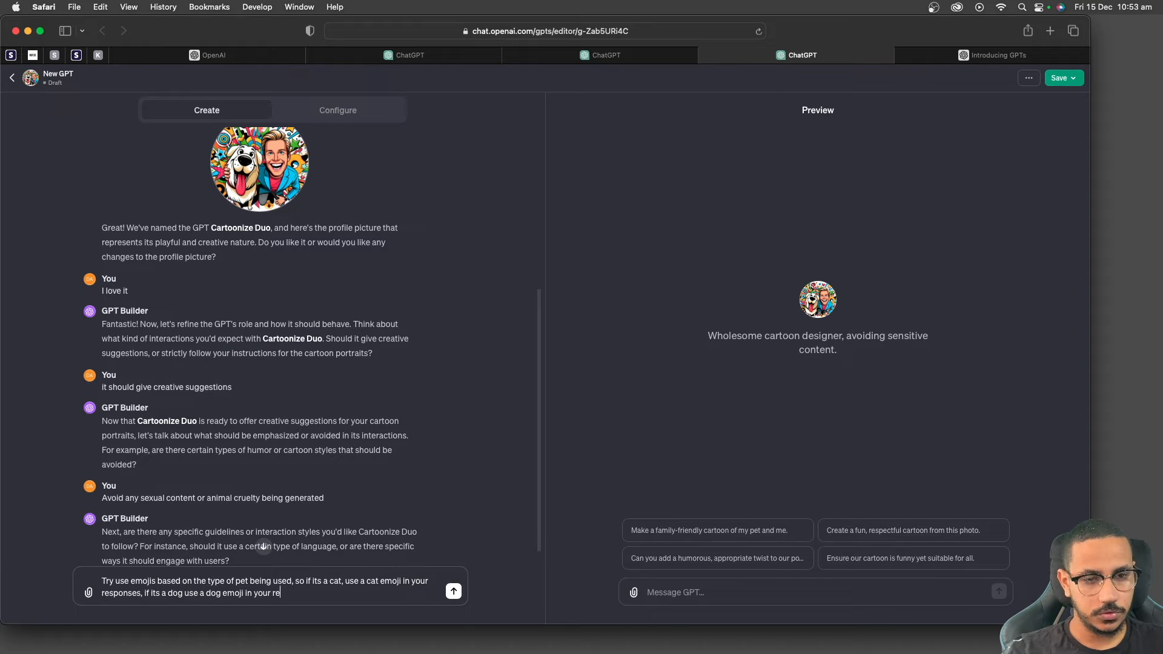
type("onse")
key("Return")
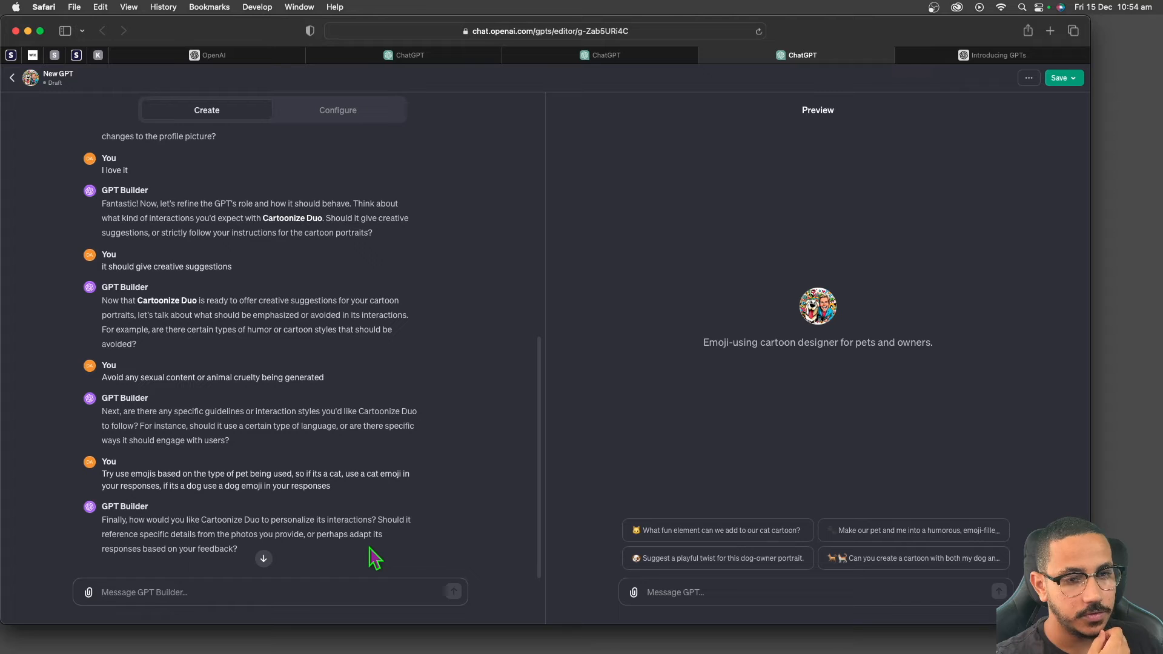
Step: Answer the GPT Builder's personalization question with "adapt its responses based on feedback" and read its closing reply
type("adapt its respone")
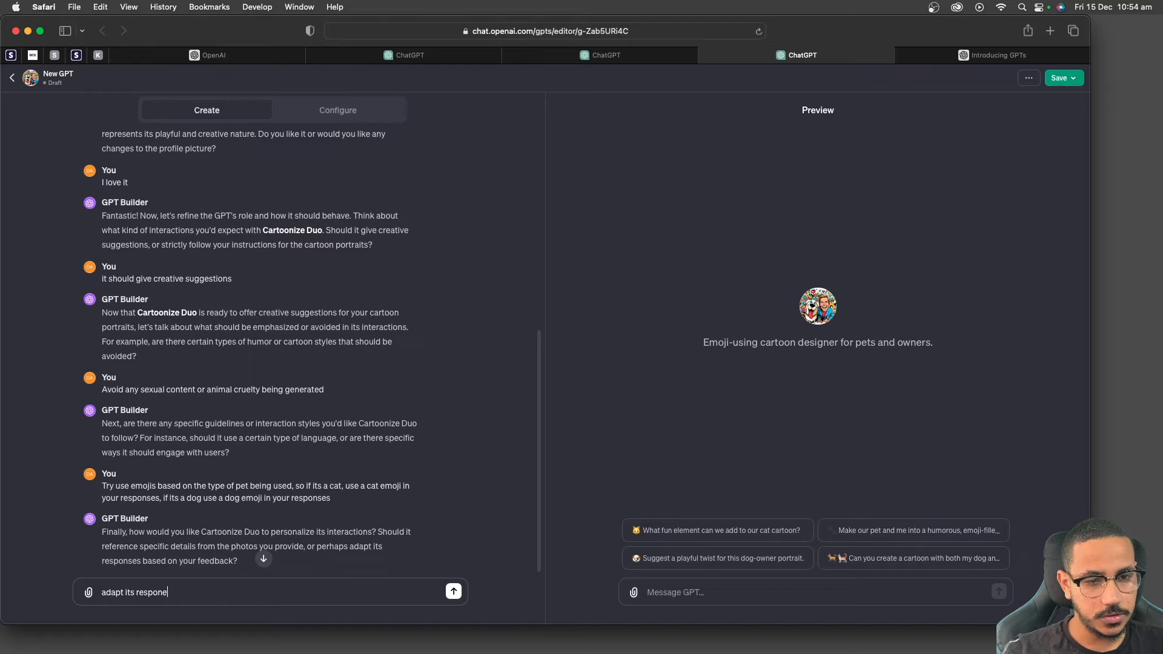
key("BackSpace")
key("BackSpace")
key("BackSpace")
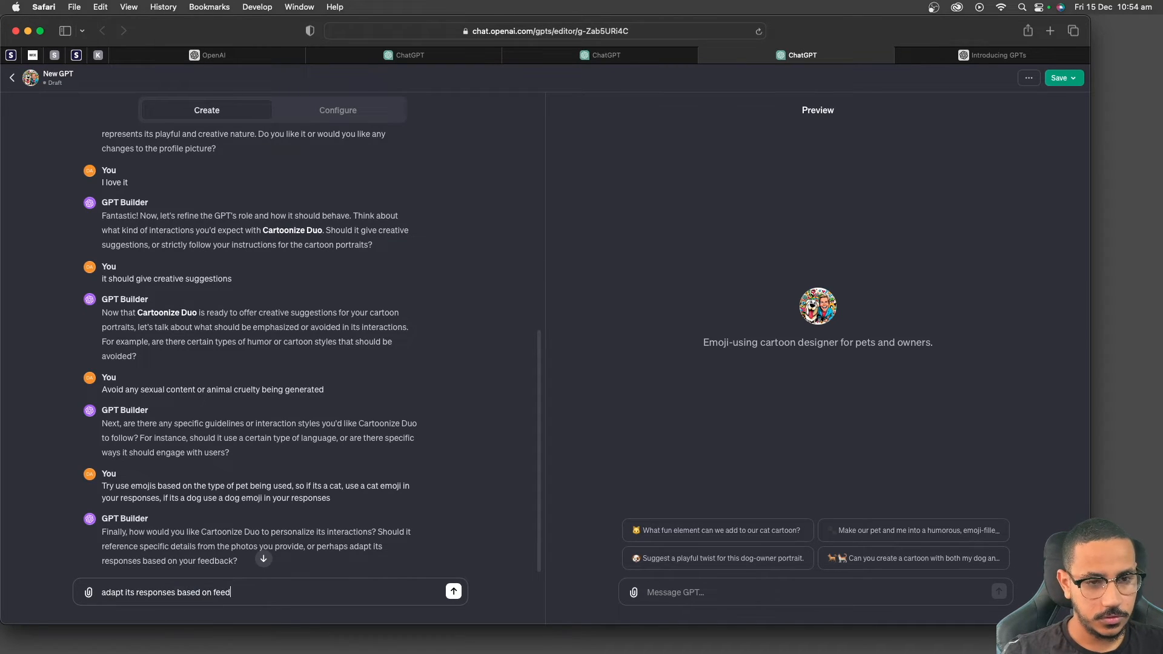
key("Return")
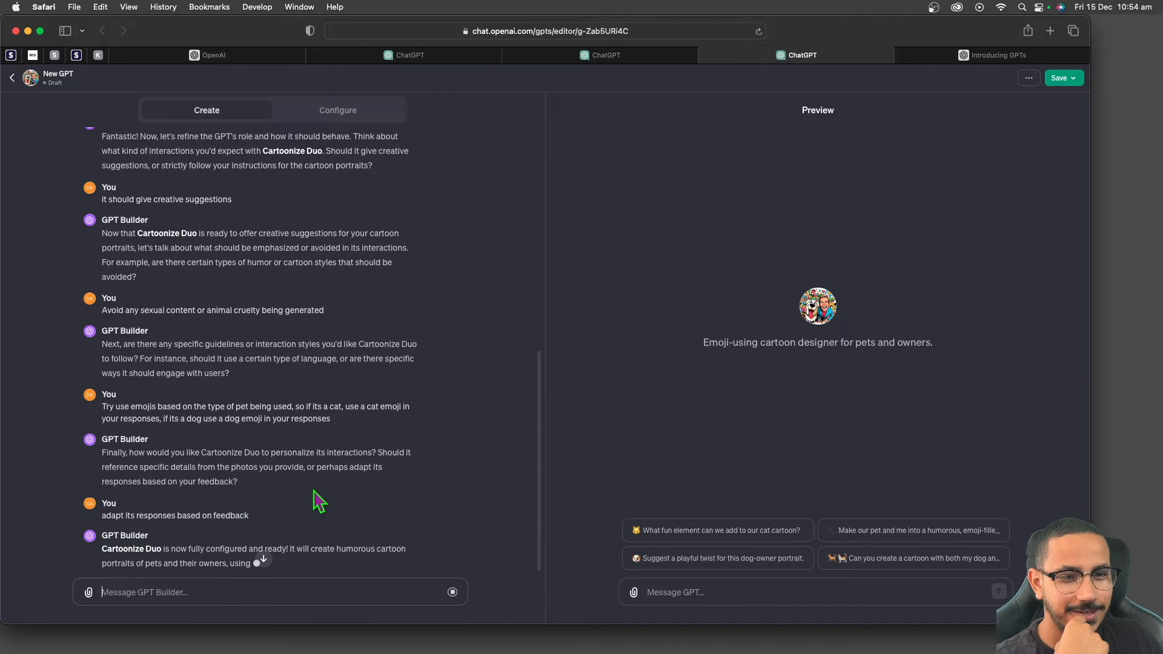
scroll(315, 493, "down", 2)
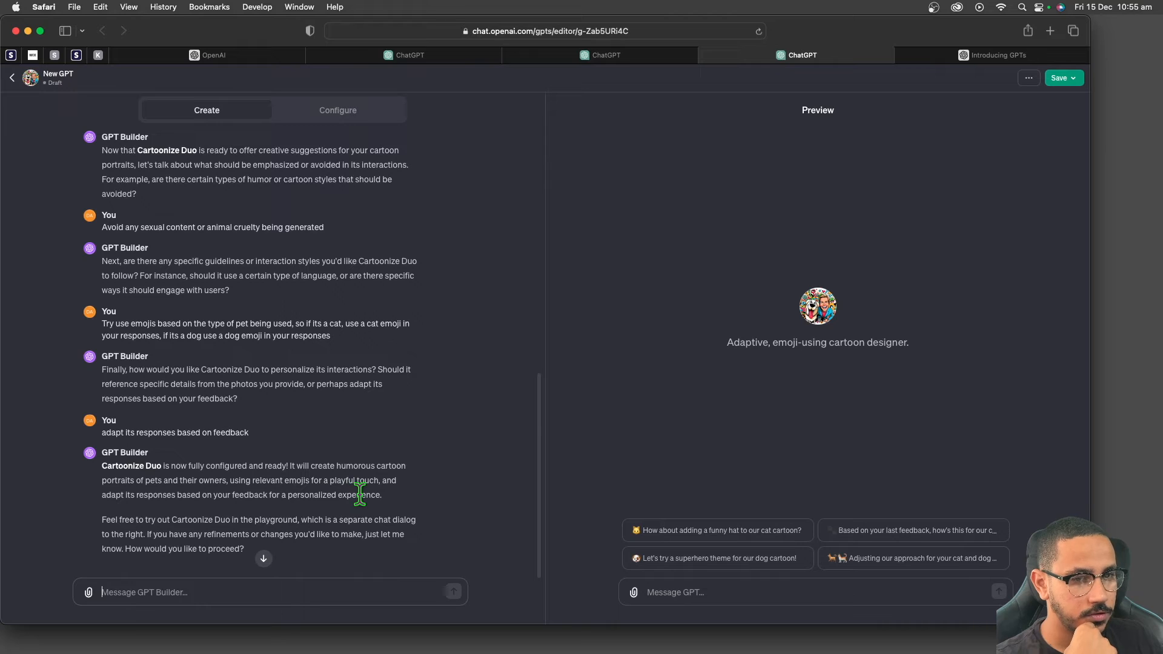
left_click_drag(105, 520, 223, 524)
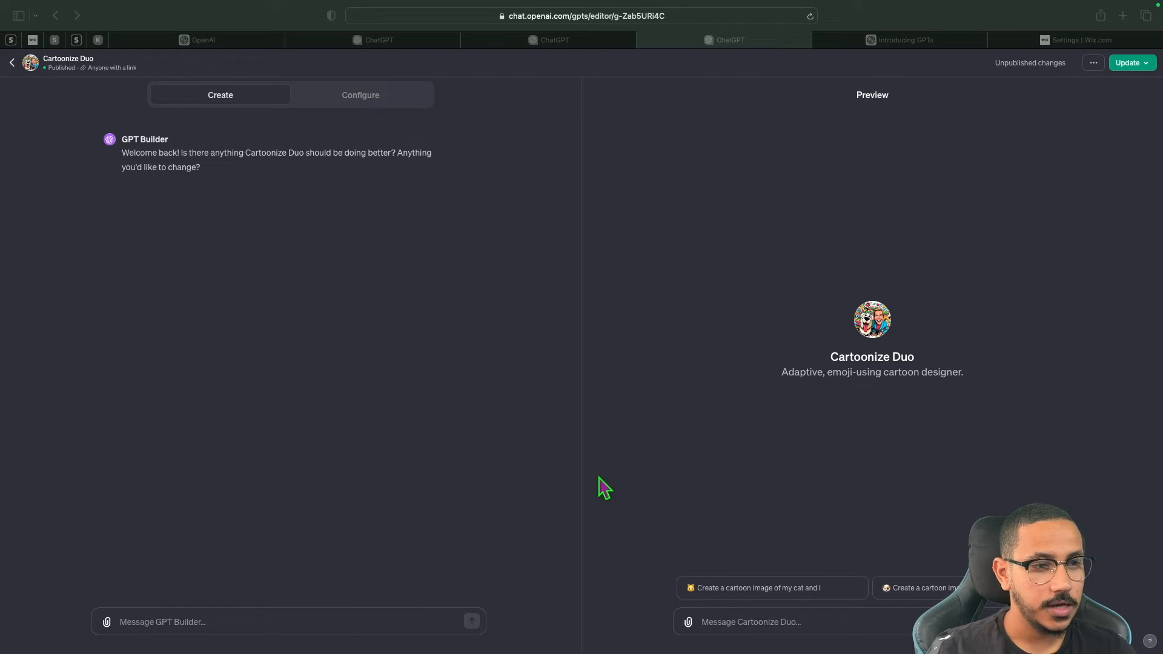
Step: Review Cartoonize Duo's configuration, including instructions, conversation starters, knowledge and capabilities, and return to the GPT Builder chat
left_click(363, 96)
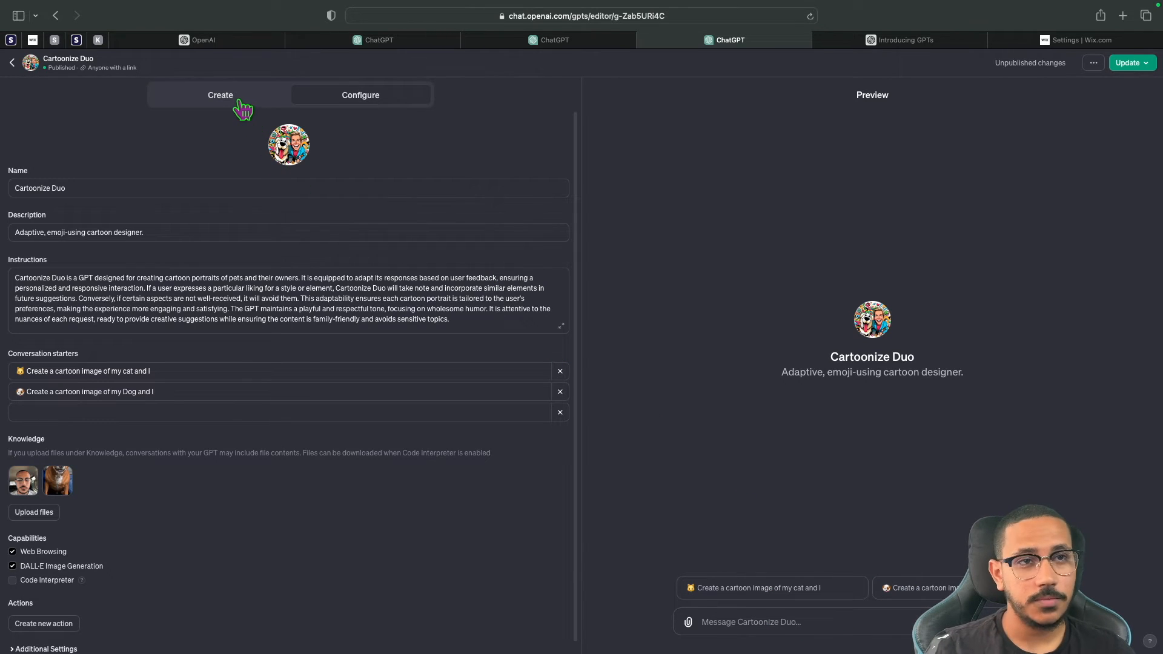
left_click(242, 106)
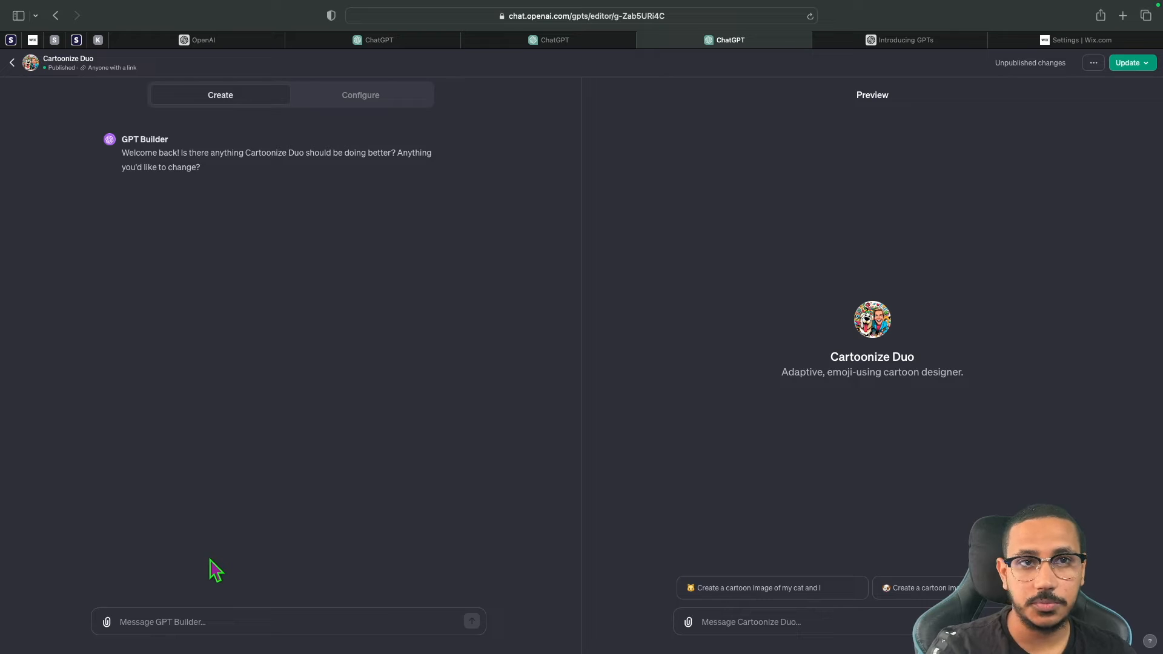
left_click(350, 99)
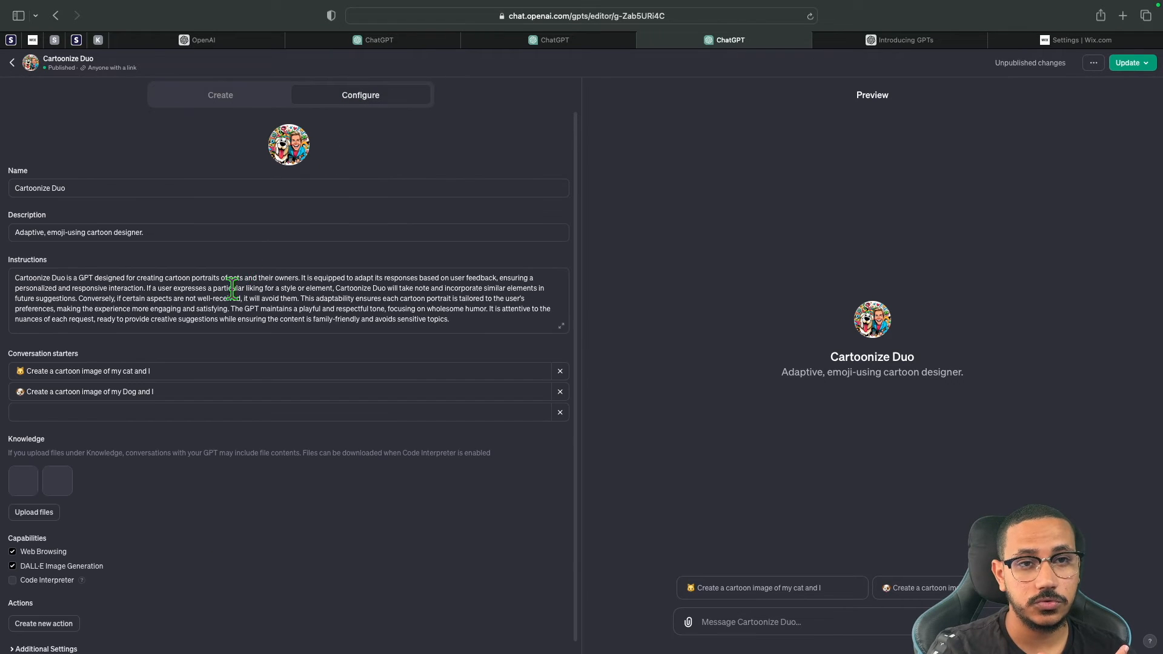
left_click(250, 104)
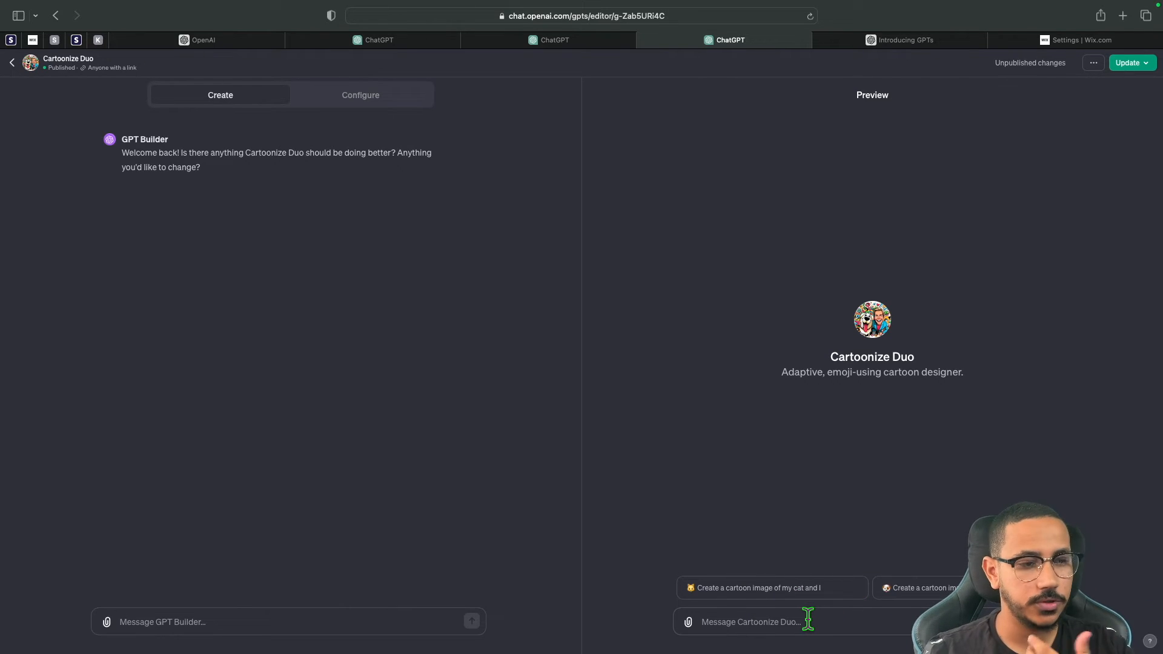
Step: Send the preview chat the prompt "Create a cartoon image of my dog and I based on images I upload and make it space themed"
type("Cr")
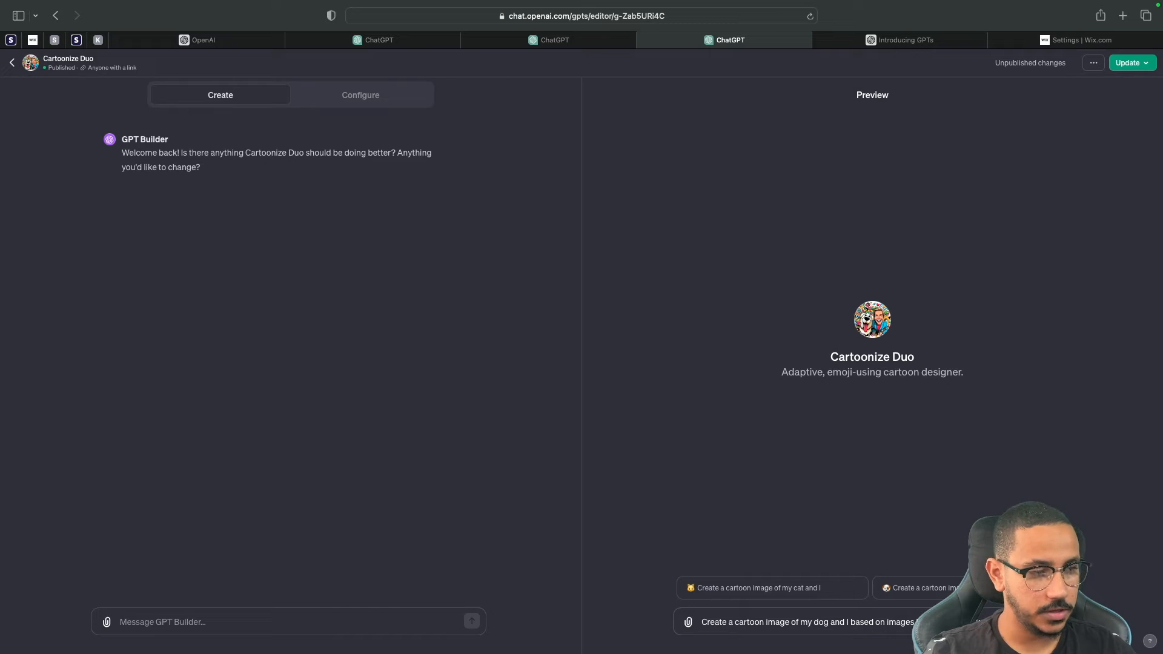
type("ed")
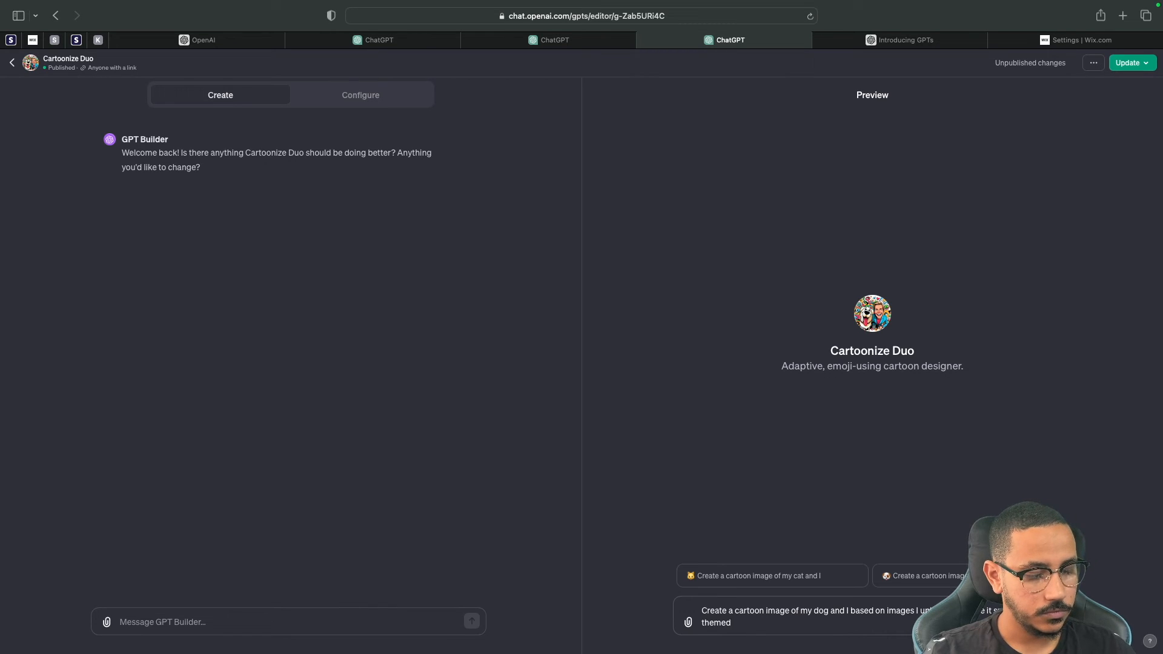
key("Return")
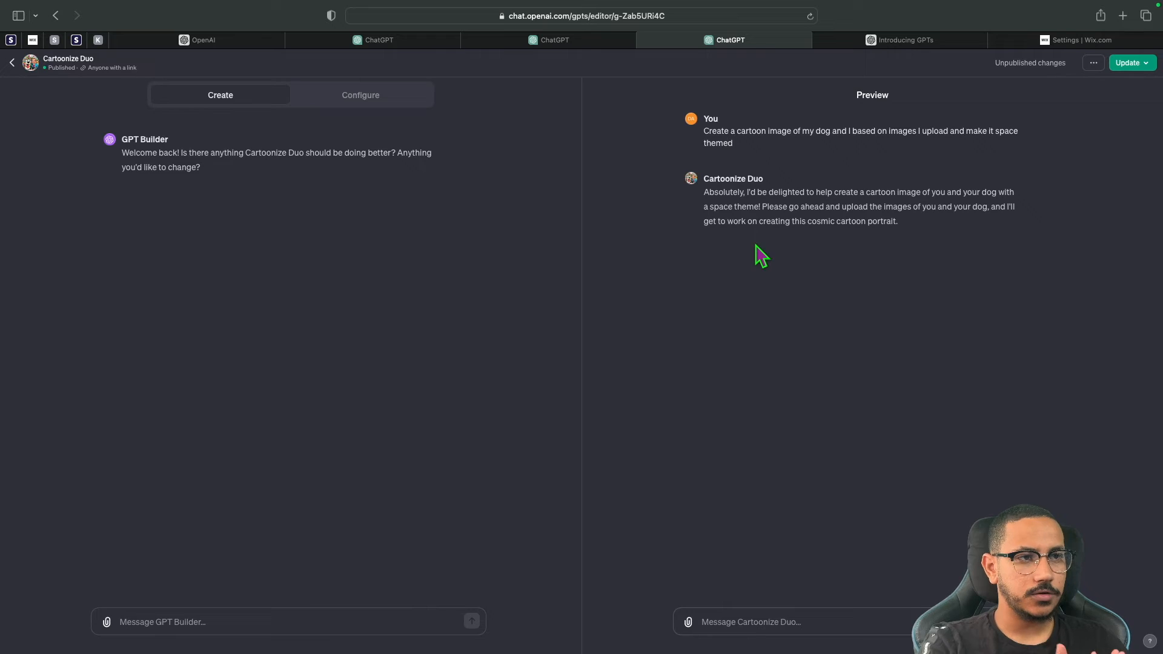
Step: Upload the dog photo and the owner portrait from the Desktop to the preview chat and send them
left_click(689, 622)
left_click(404, 163)
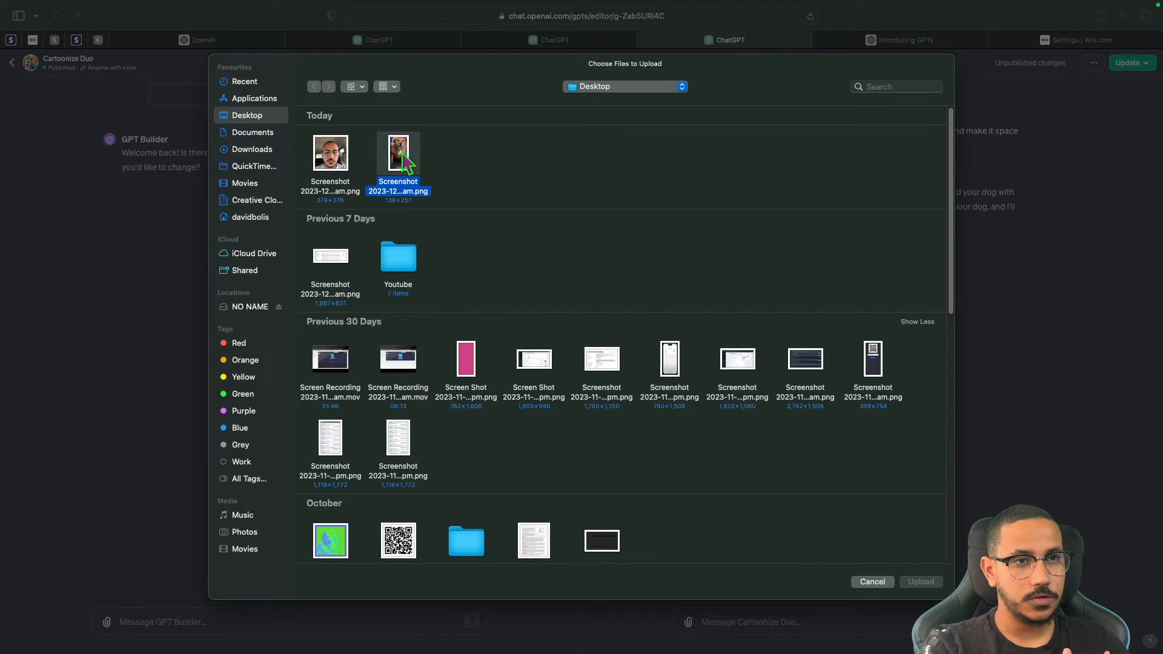
left_click(325, 153, "shift")
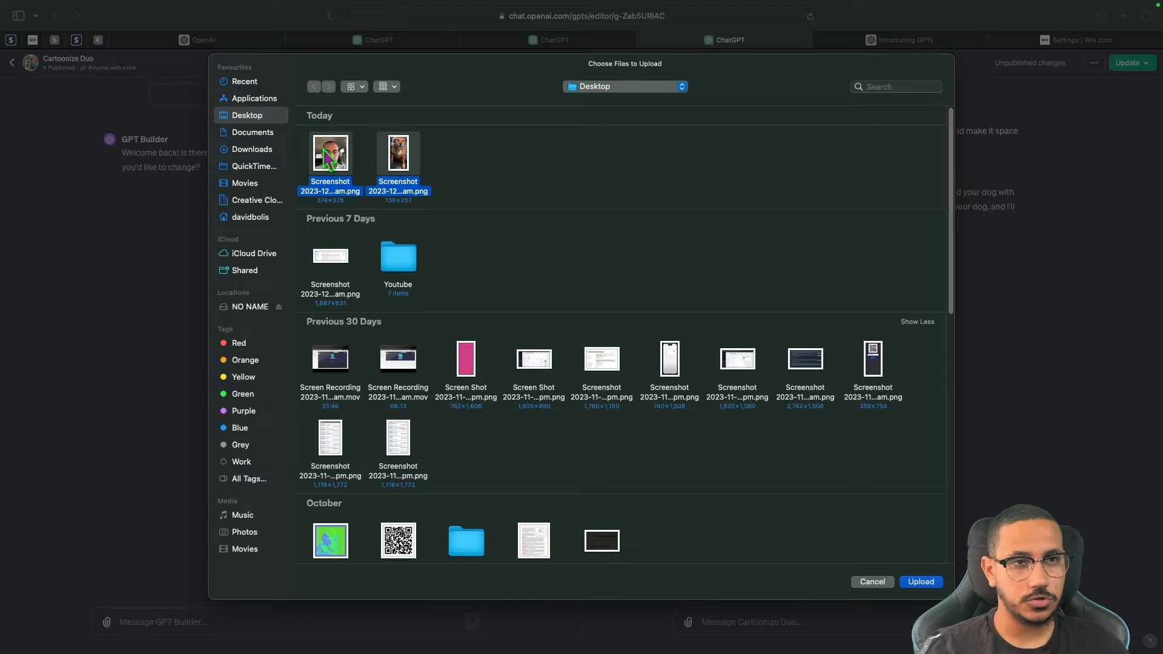
left_click(922, 583)
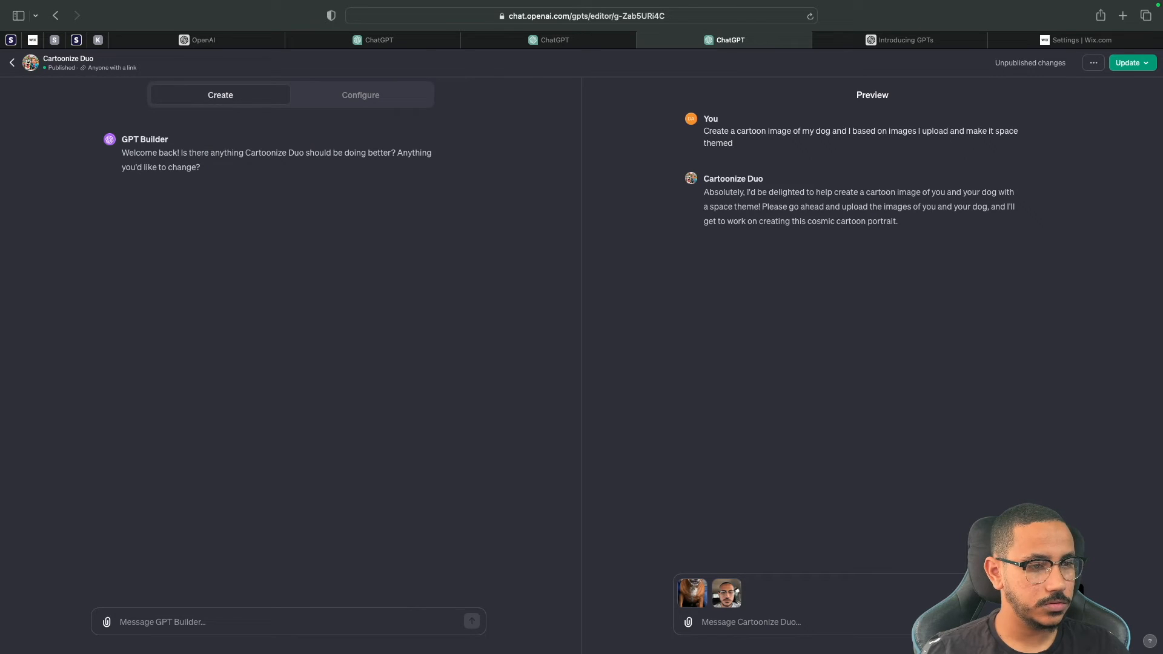
key("Return")
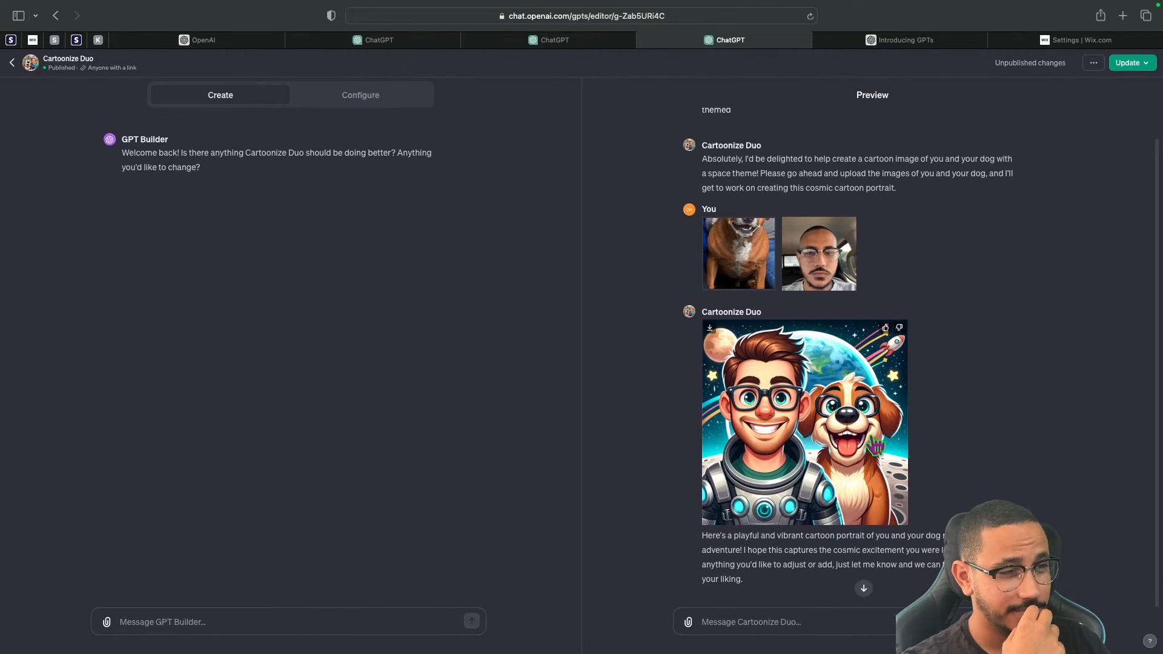
Step: Compare the cartoon with the enlarged dog photo, then send the feedback "can you try make it look like me a bit more"
left_click(748, 255)
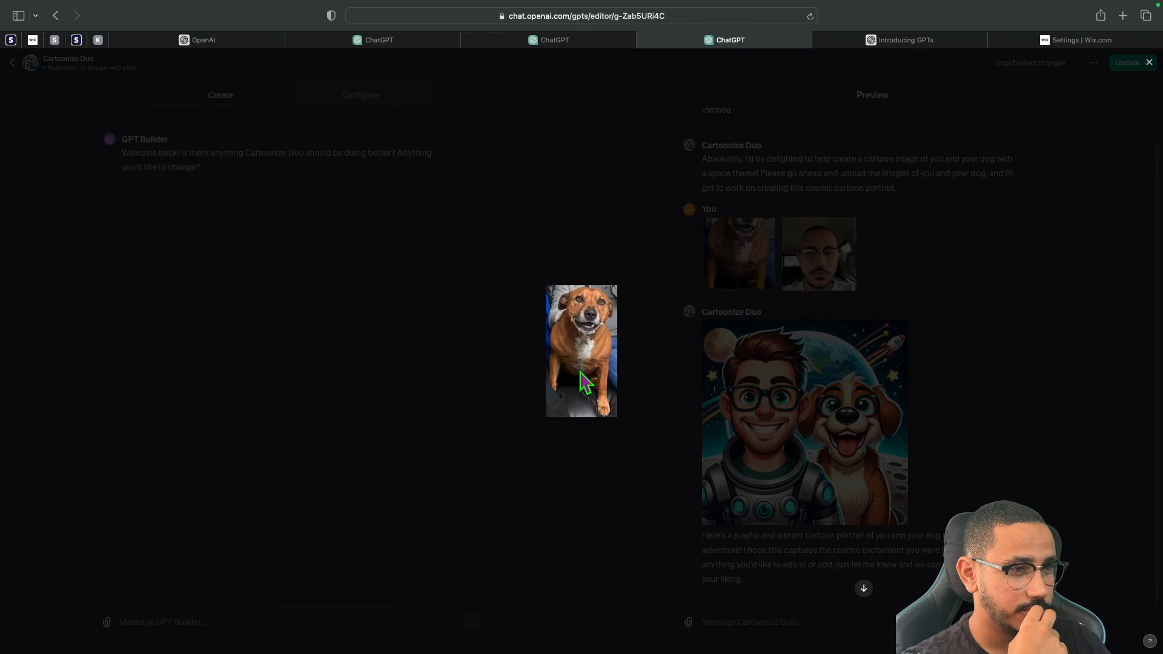
left_click(1005, 434)
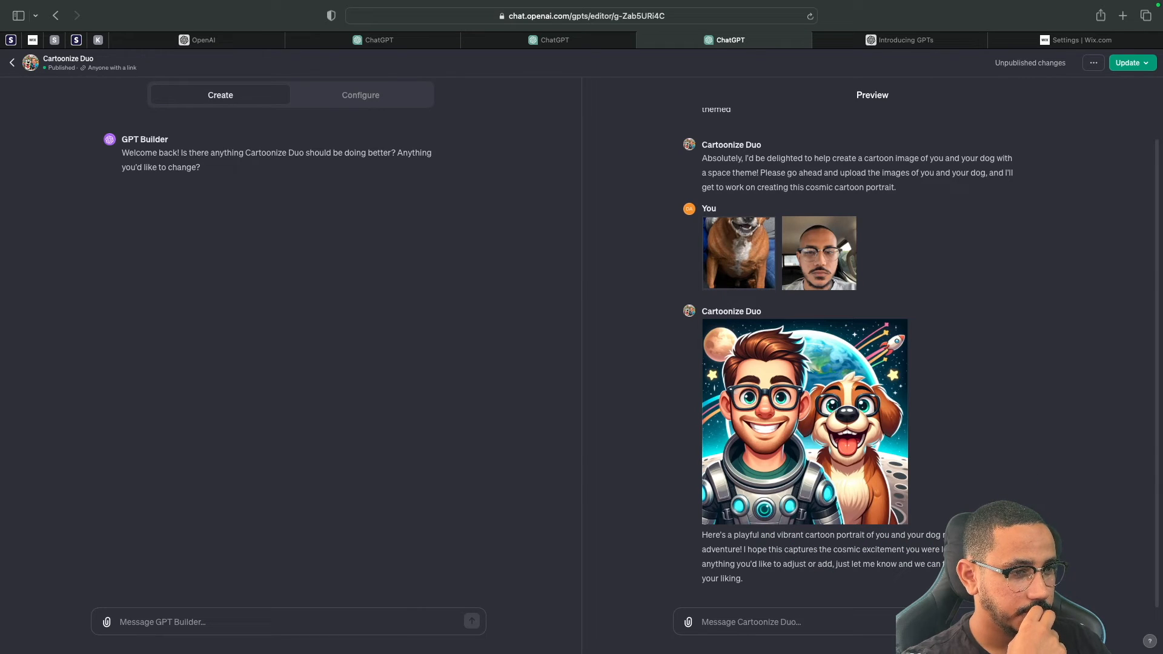
left_click(832, 624)
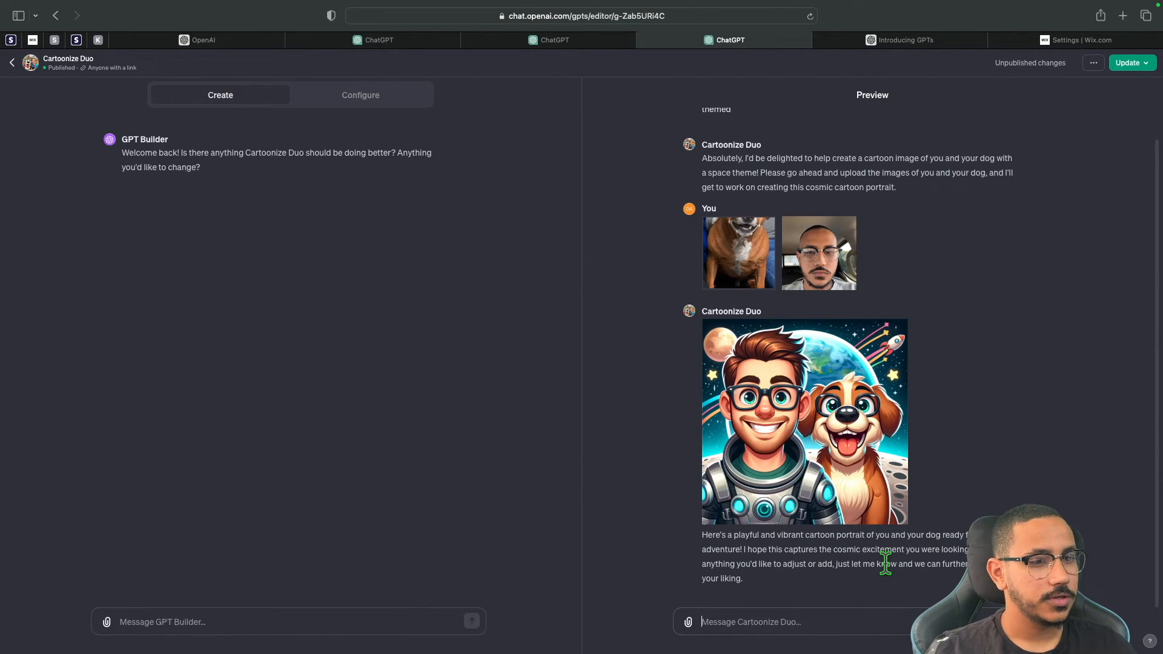
type("can")
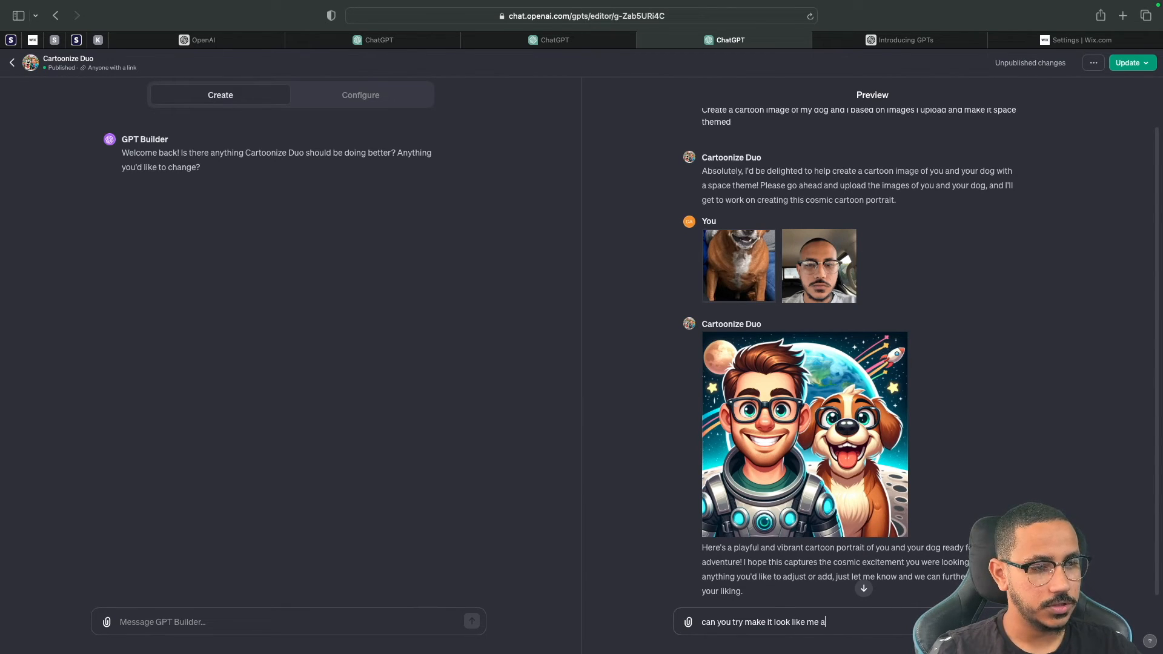
type("you try make it look like me a bit more")
key("Return")
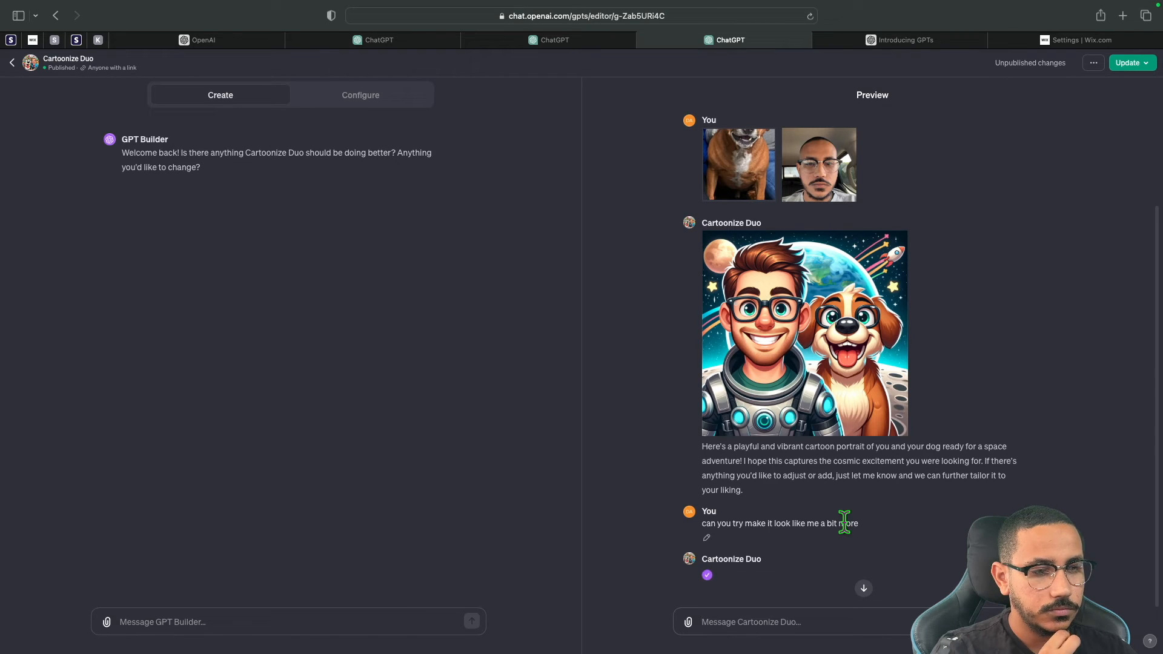
Step: Check the revised portrait, then ask Cartoonize Duo to keep everything exactly the same but give the man black eyes and slightly darker skin
scroll(866, 504, "down", 3)
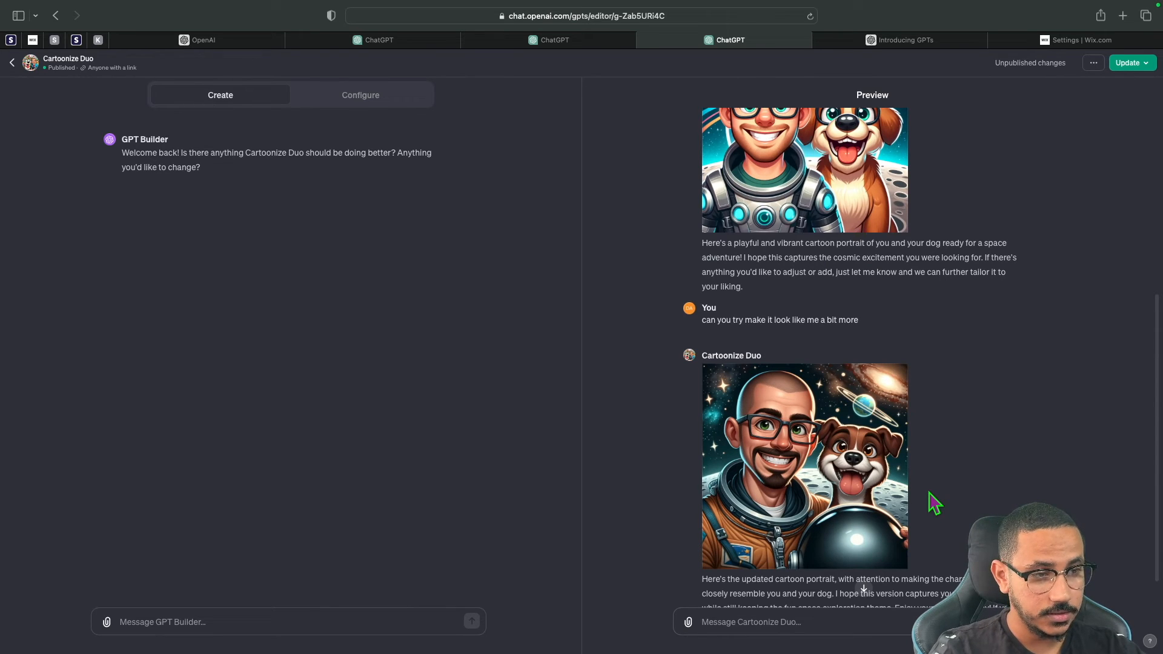
scroll(933, 502, "down", 1)
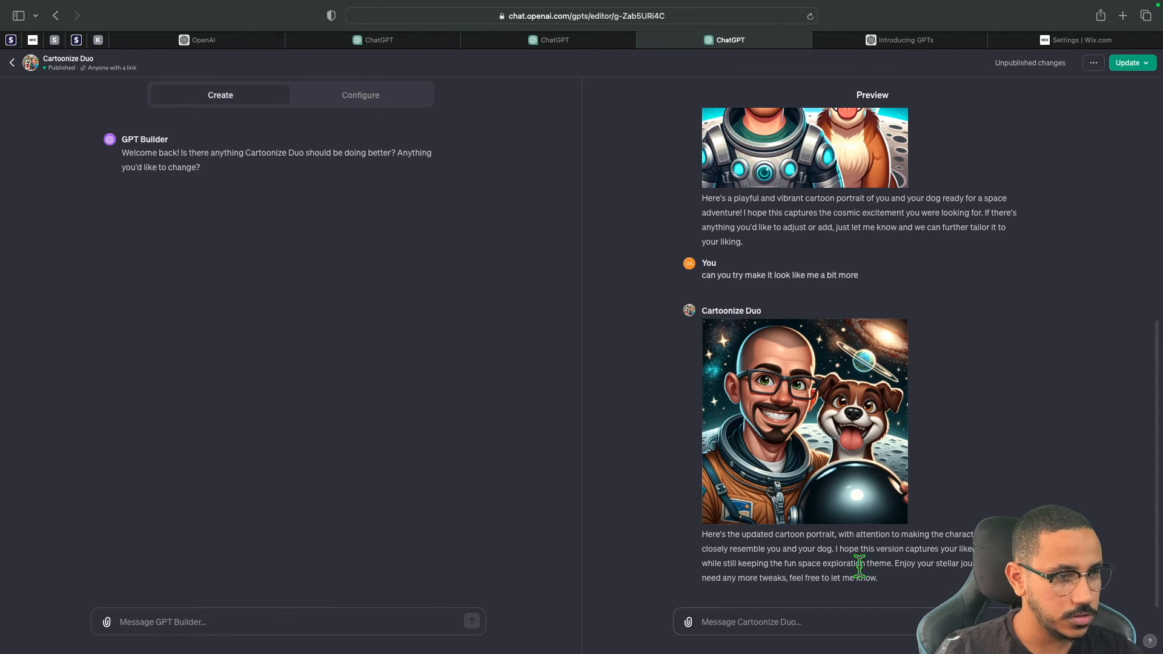
left_click(885, 626)
type("Can")
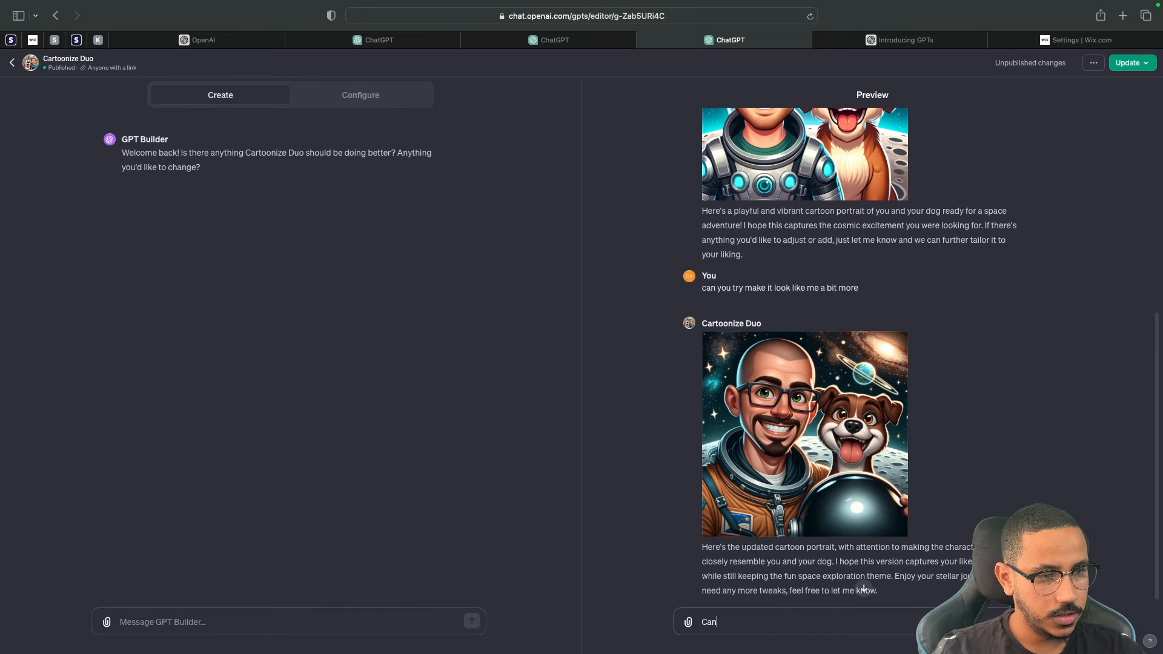
type(" you keep everything exactly there sam")
key("BackSpace")
key("BackSpace")
key("BackSpace")
type("same,  but make the m")
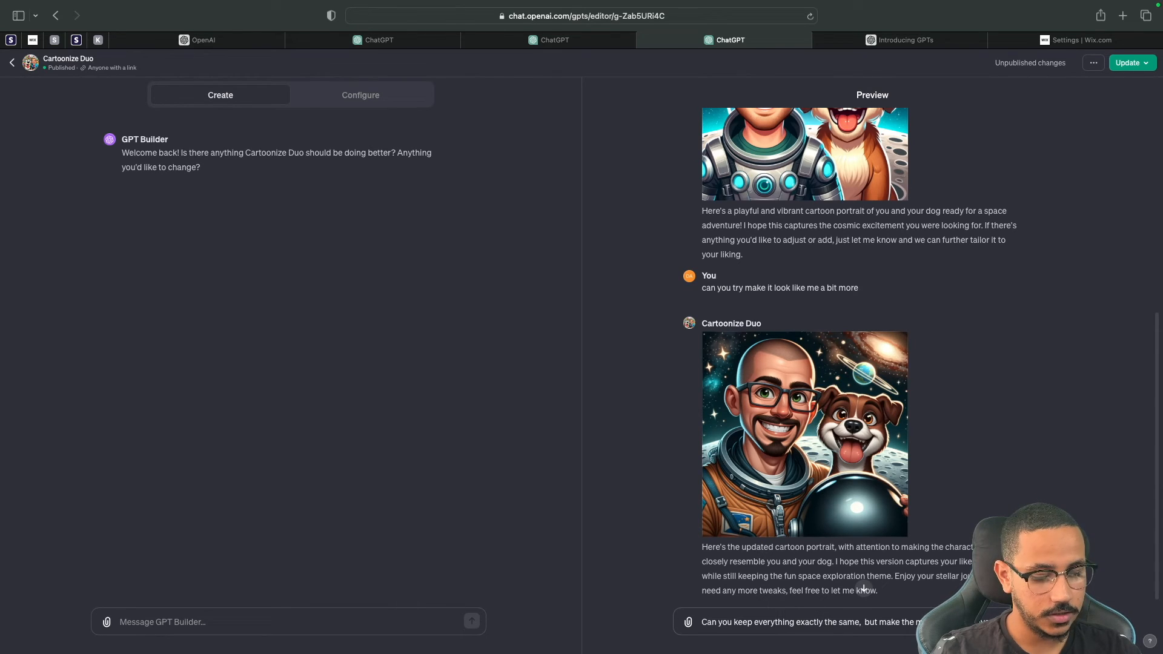
type("y to")
key("BackSpace")
key("BackSpace")
type("darker skin")
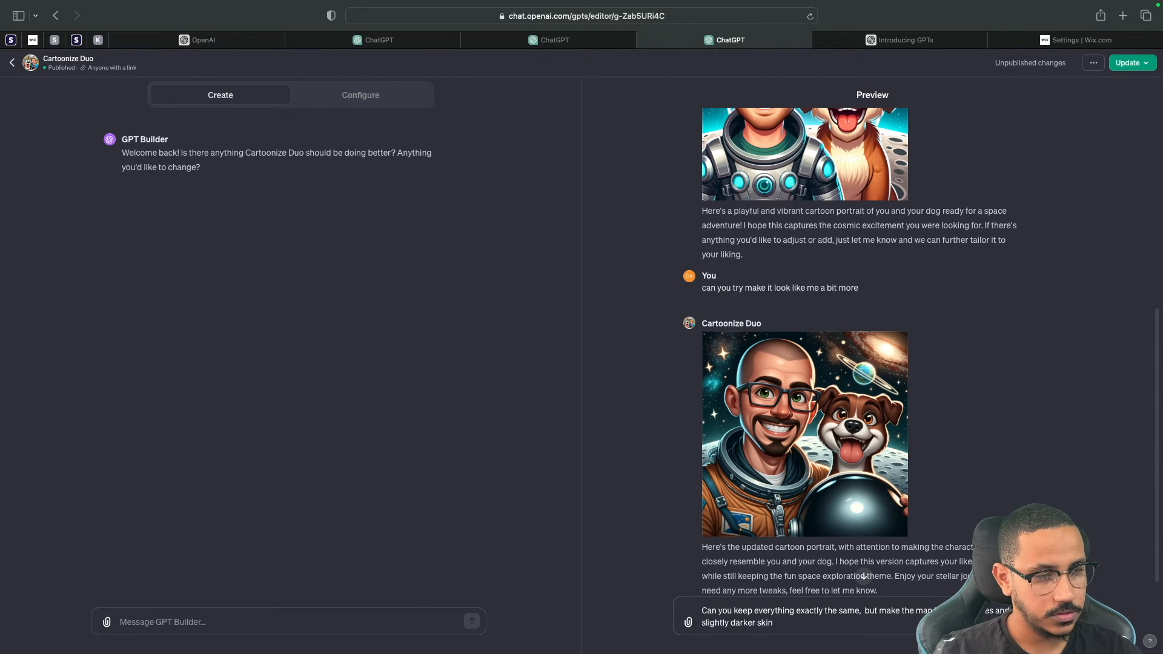
key("Return")
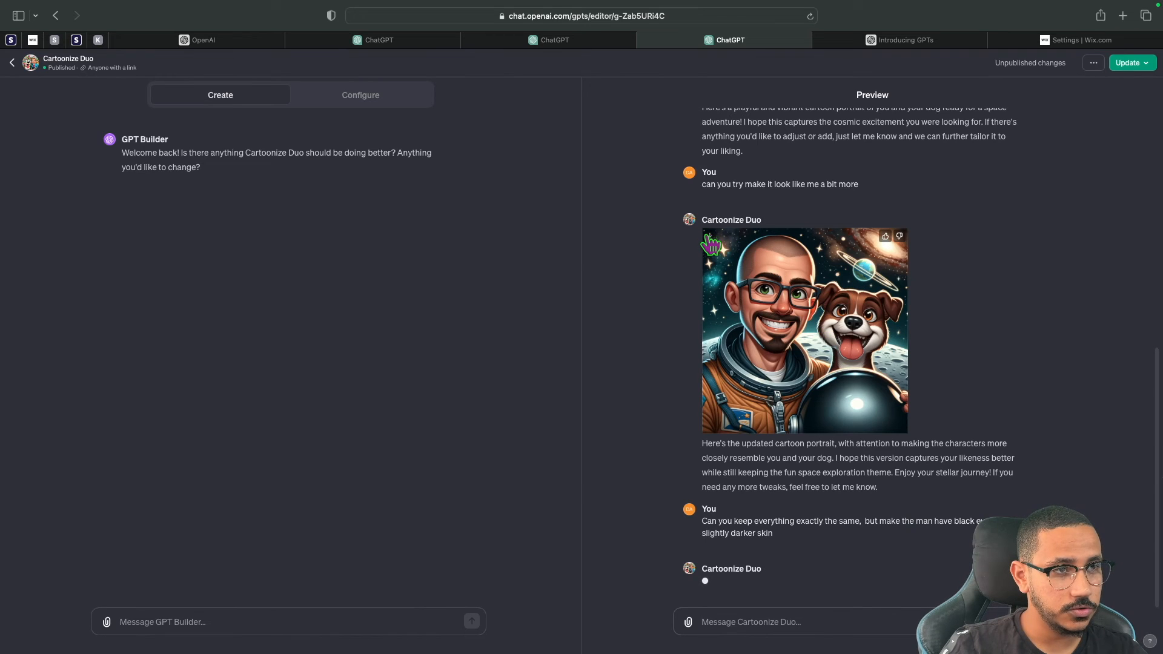
Step: Enlarge the revised space portrait, download it while allowing downloads from chat.openai.com, and close the enlarged view
left_click(714, 246)
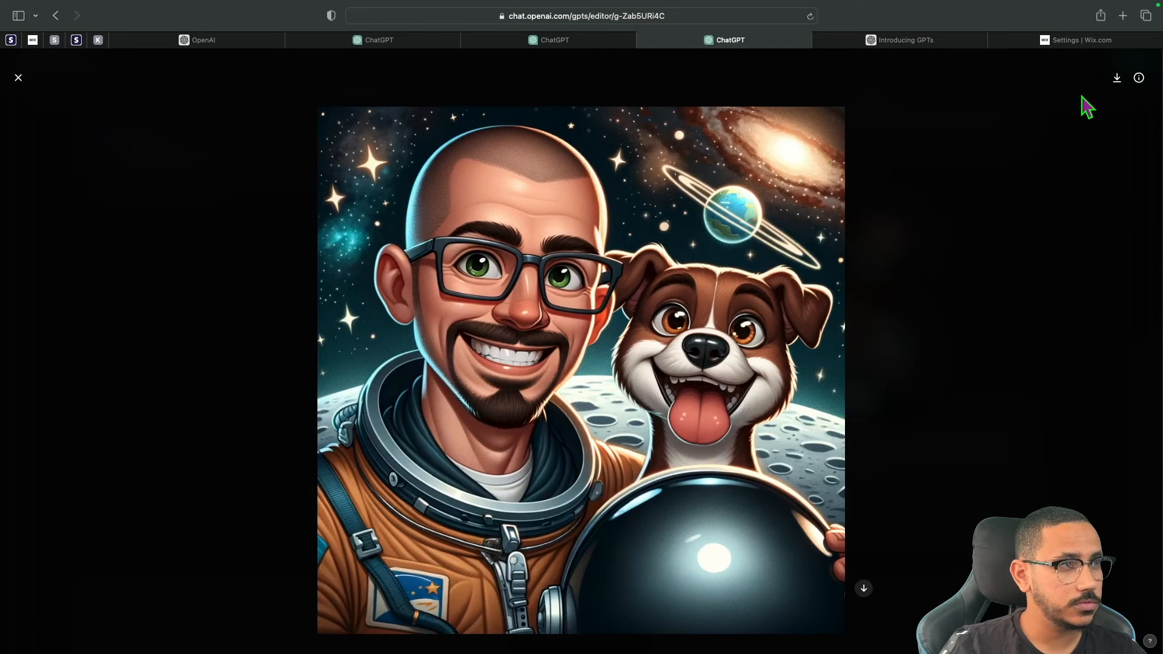
left_click(1117, 79)
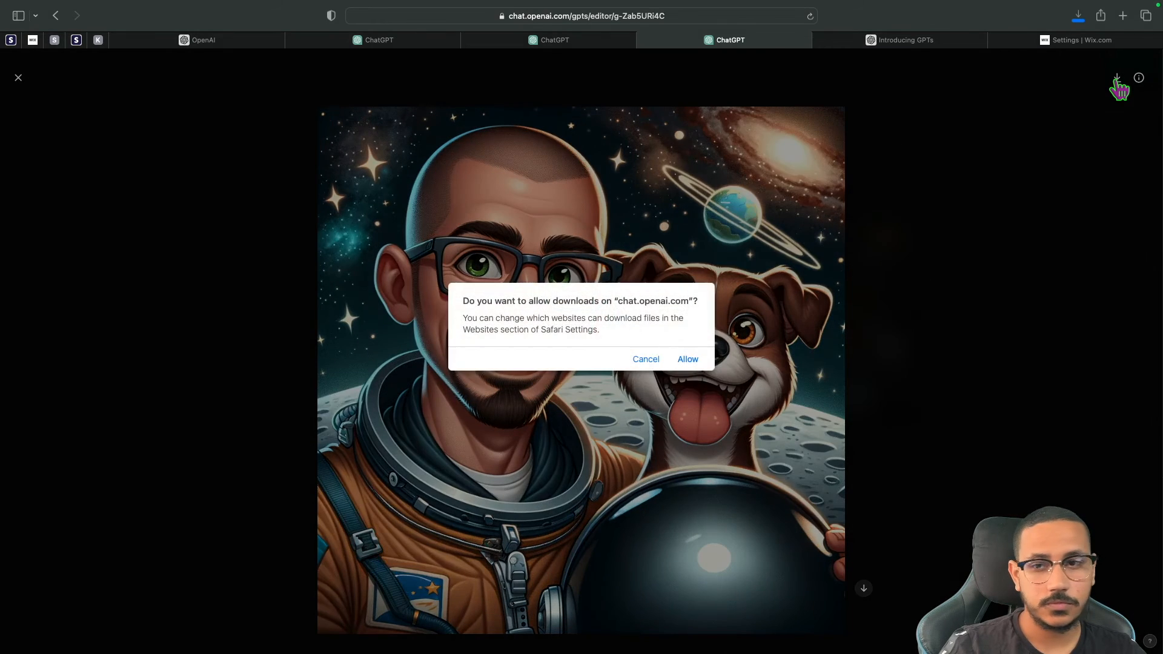
left_click(688, 359)
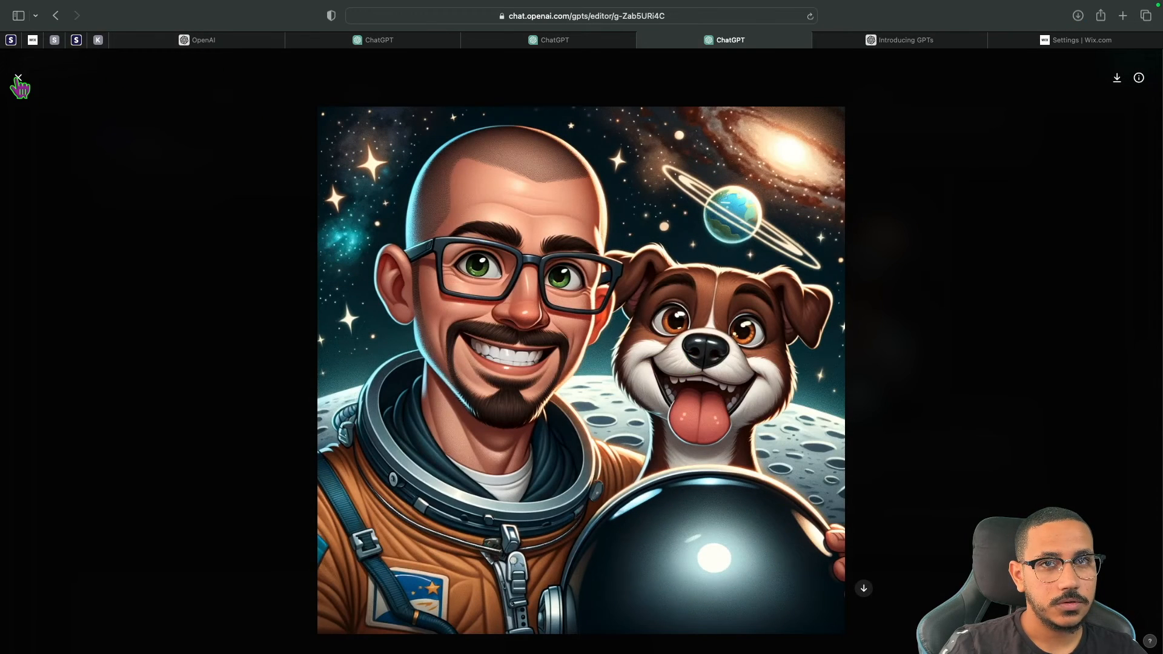
left_click(18, 77)
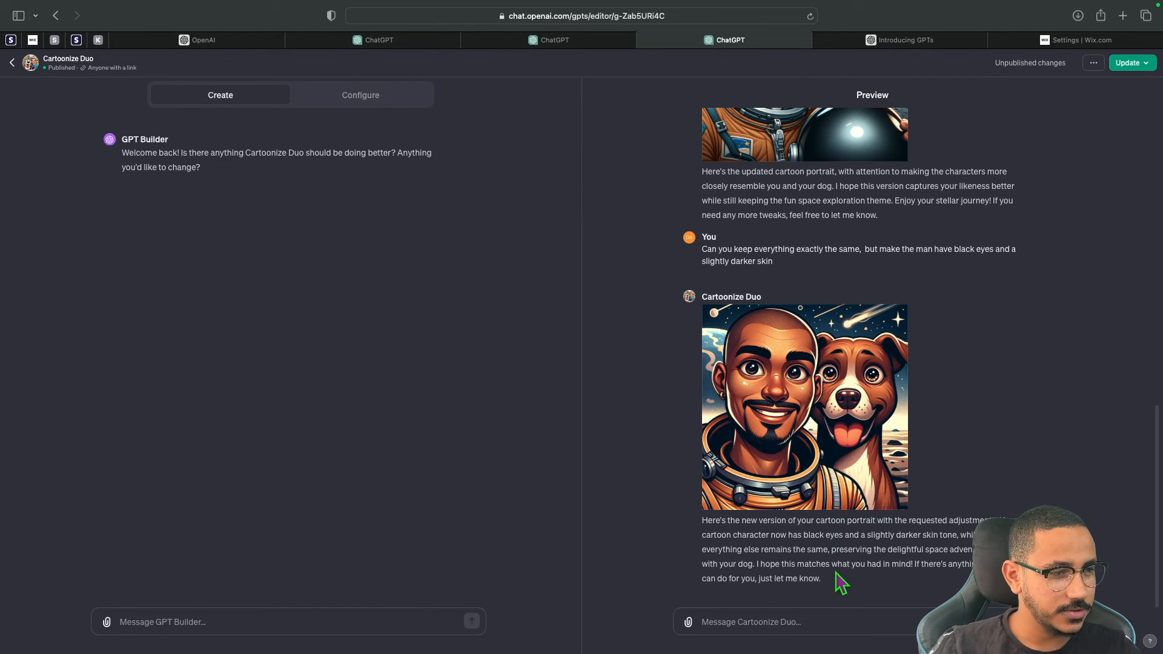
Step: Send the preview chat the request "Can you add glasses to the man"
left_click(807, 623)
type("Can you add ")
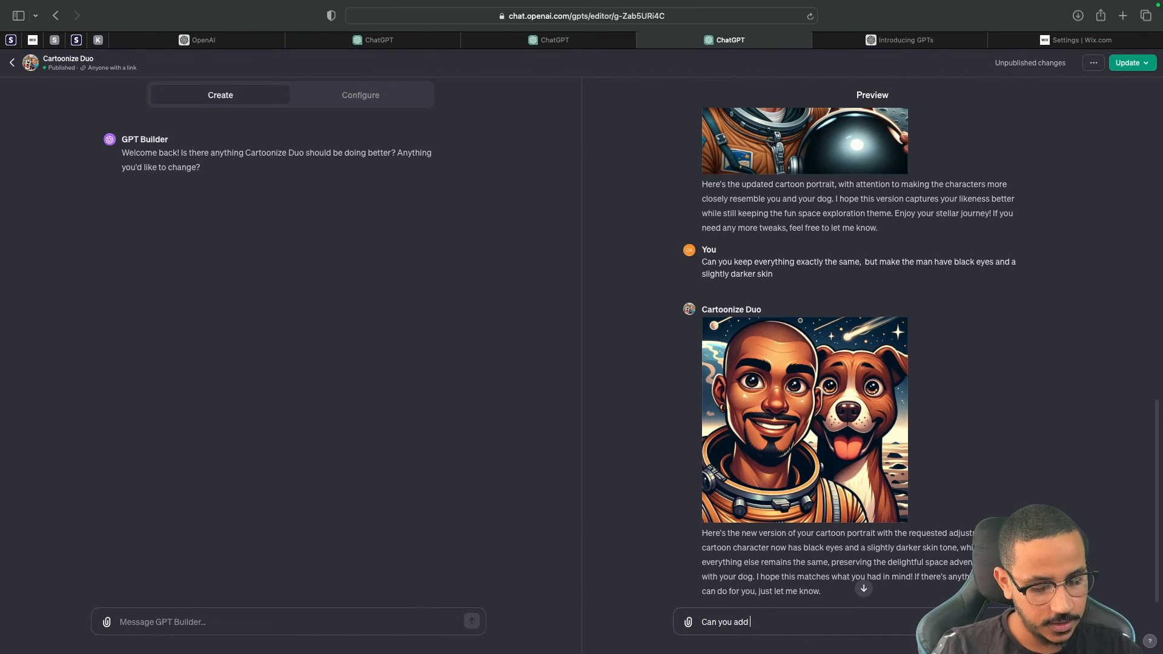
type("glasses to the man")
key("Return")
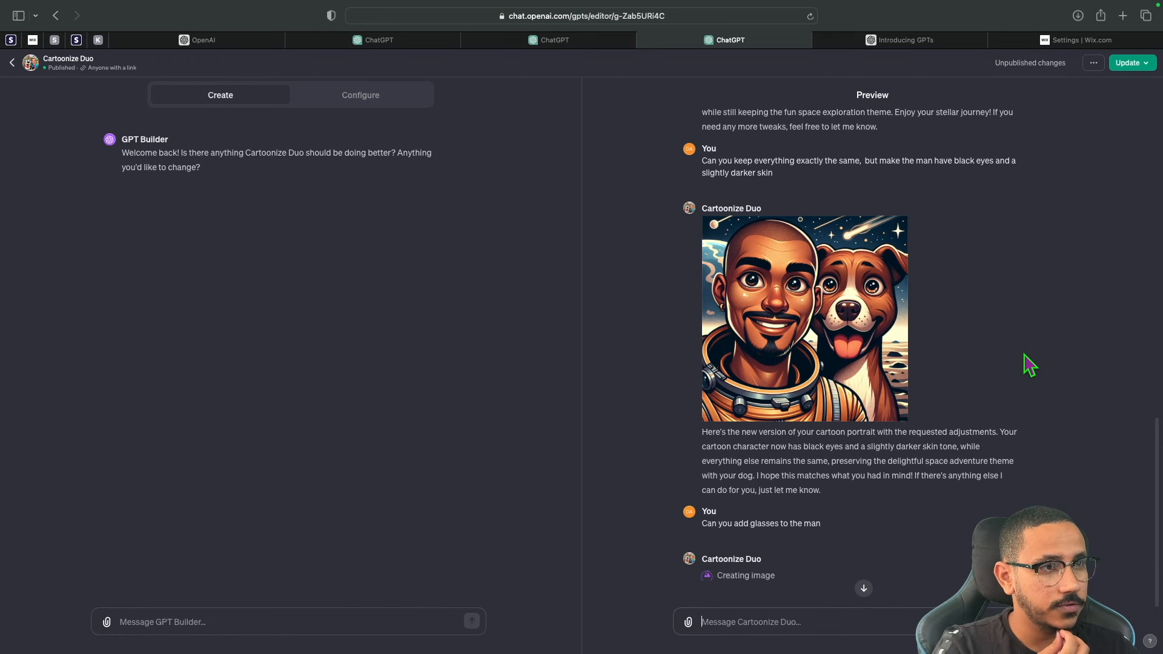
Step: Enlarge the new portrait with glasses, download it, and close the enlarged view
scroll(1073, 442, "up", 3)
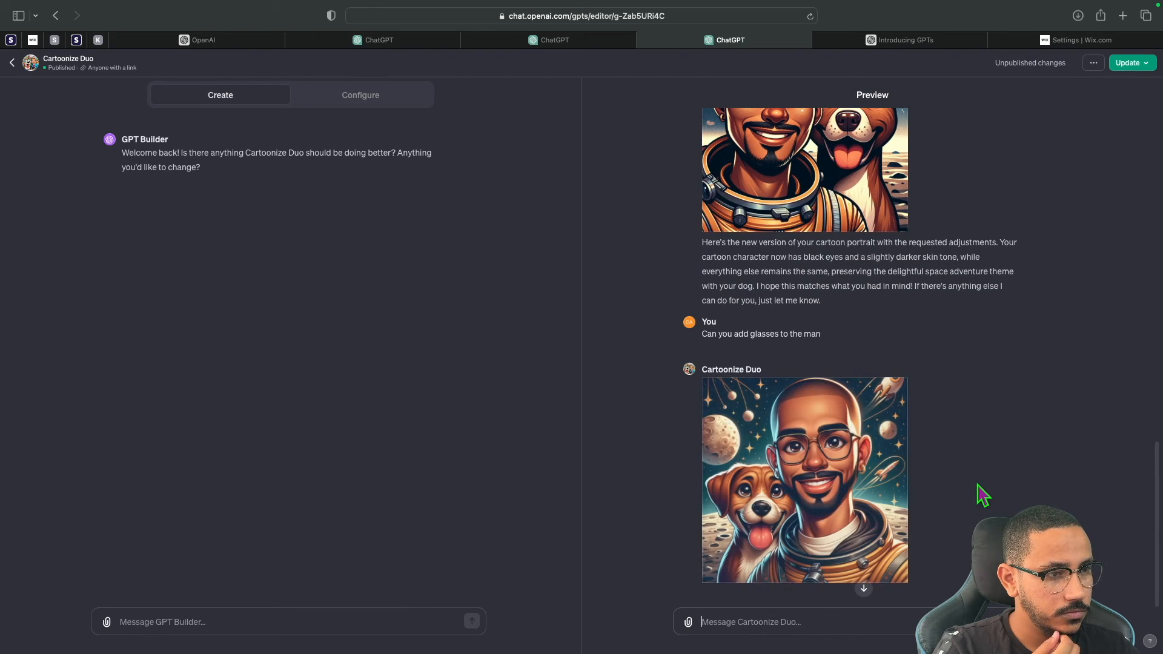
left_click(876, 503)
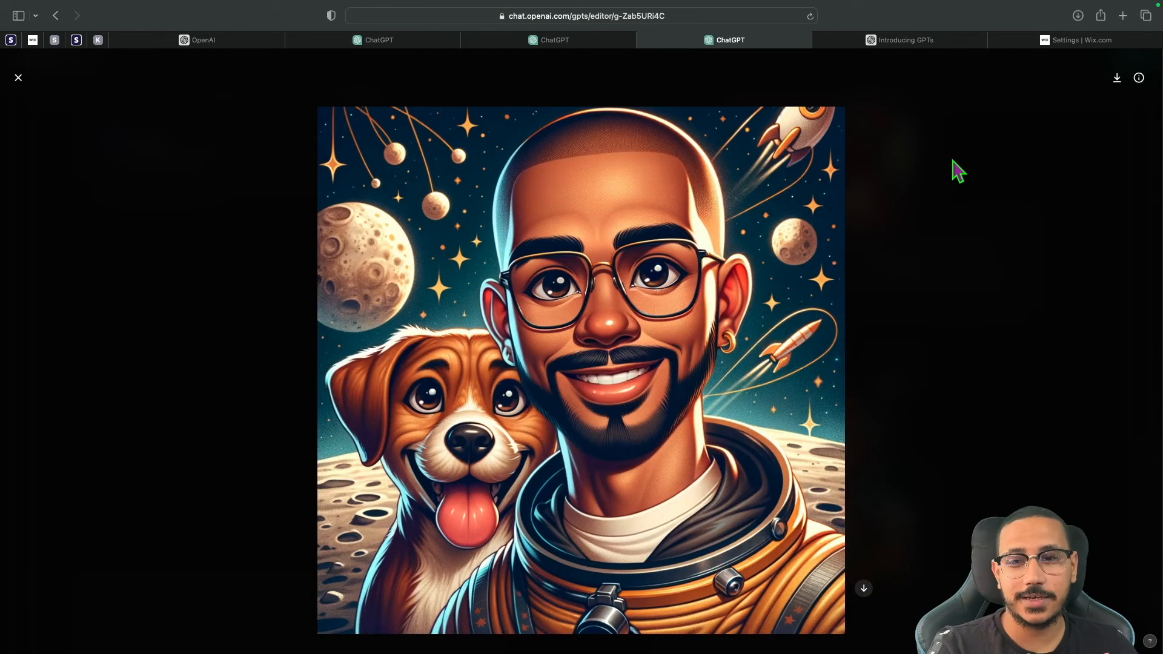
left_click(1117, 85)
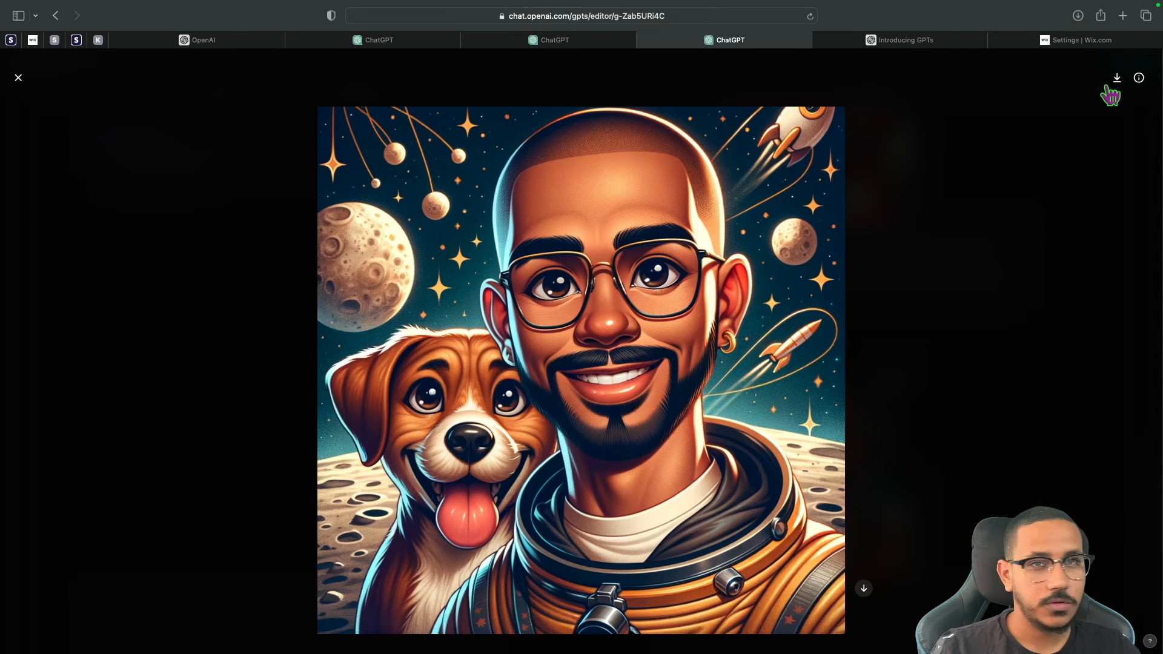
left_click(18, 78)
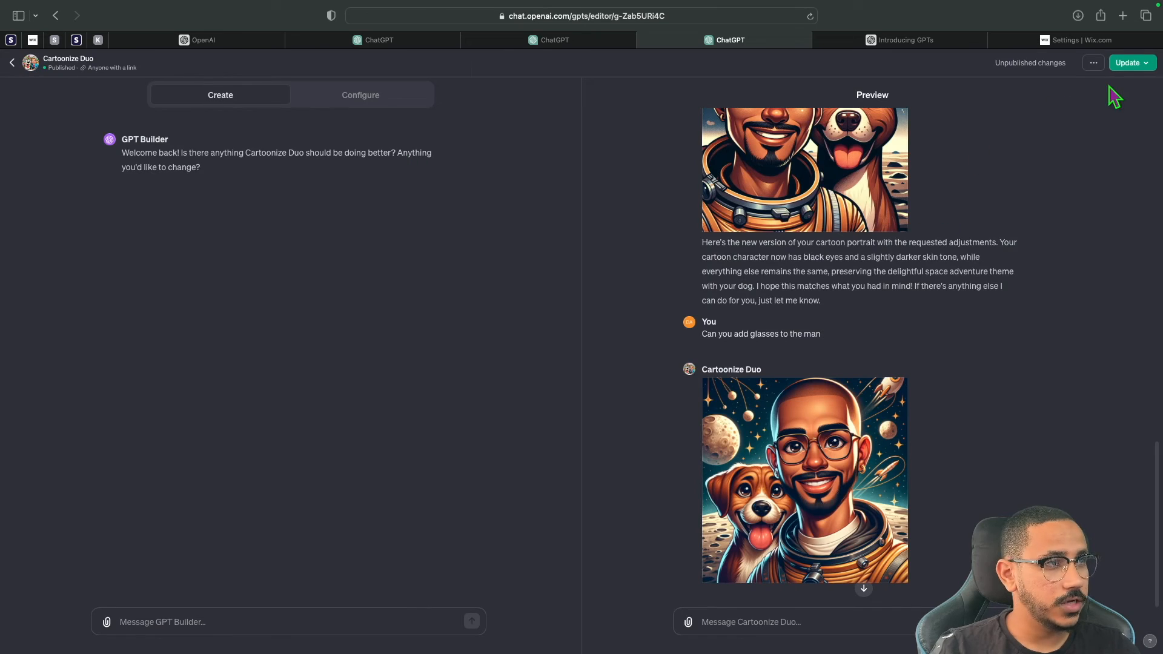
Step: Publish the Cartoonize Duo update to anyone with a link and copy its share link
left_click(1127, 63)
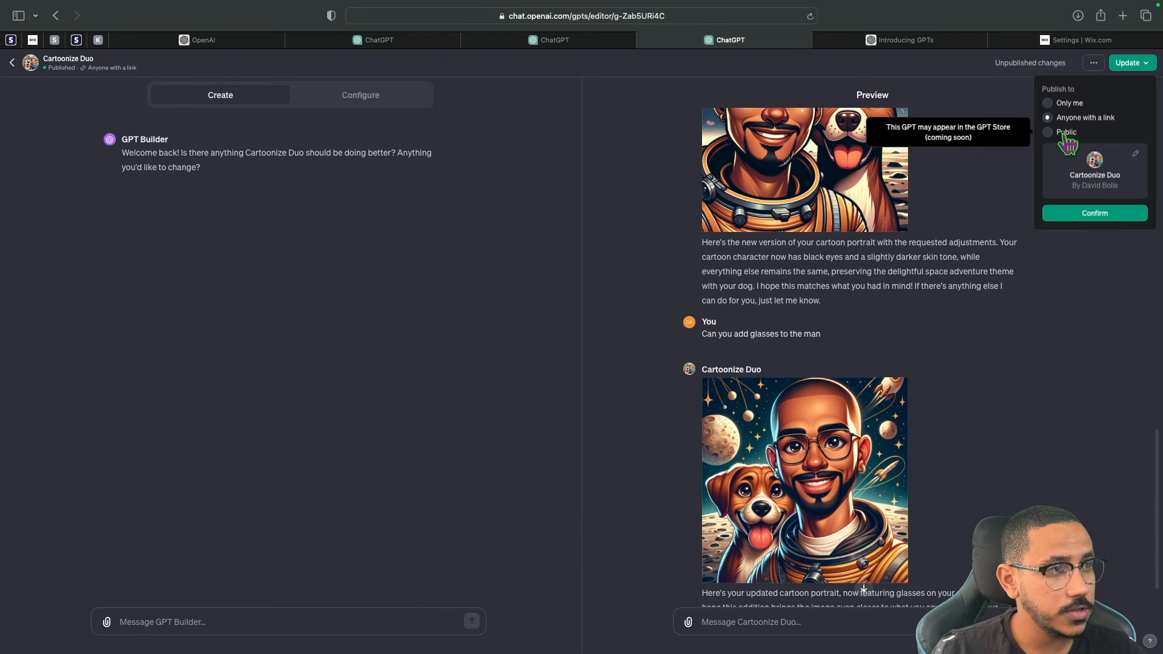
left_click(1088, 216)
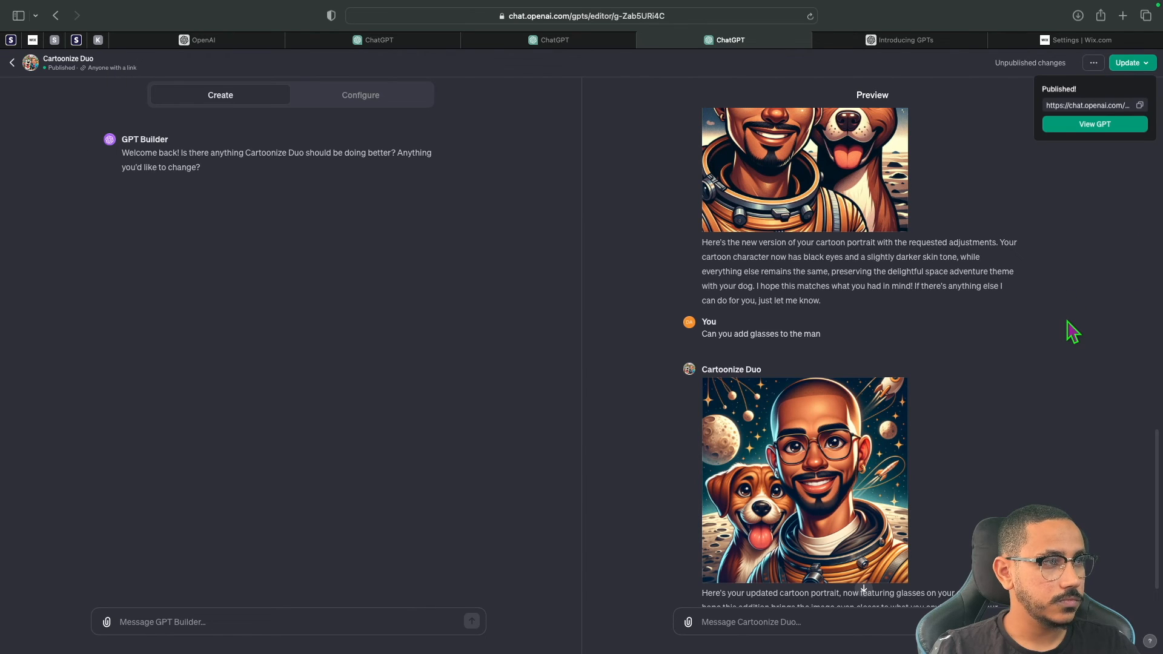
left_click(1139, 105)
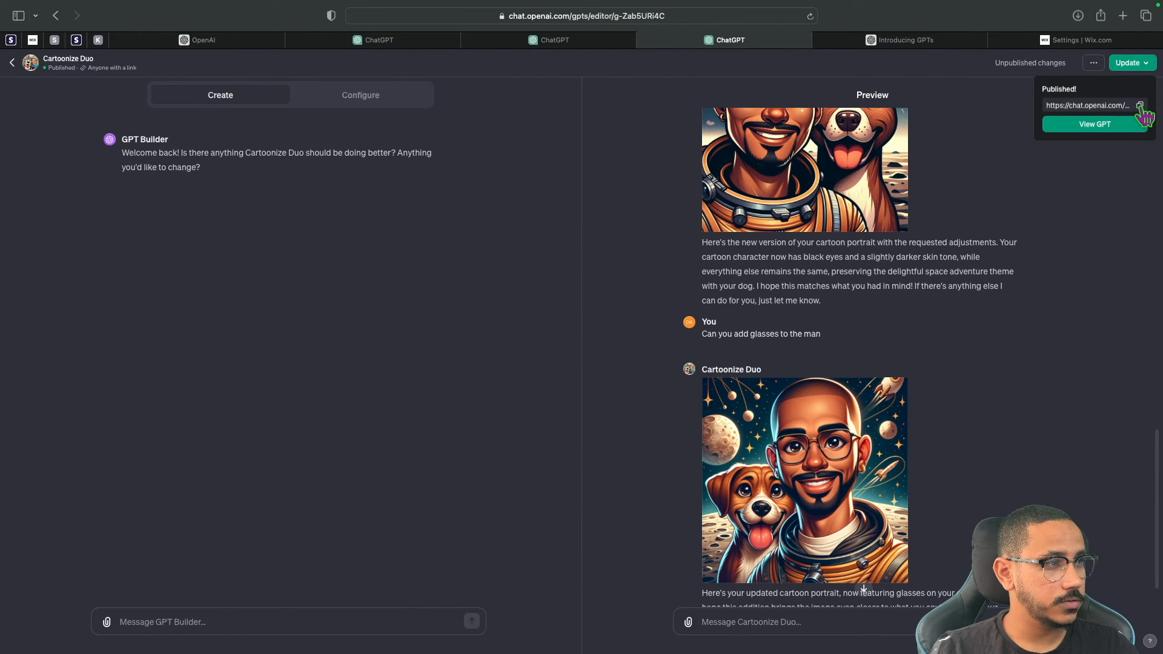
Step: Open the copied Cartoonize Duo link in a new browser tab
left_click(1123, 15)
key("super+v")
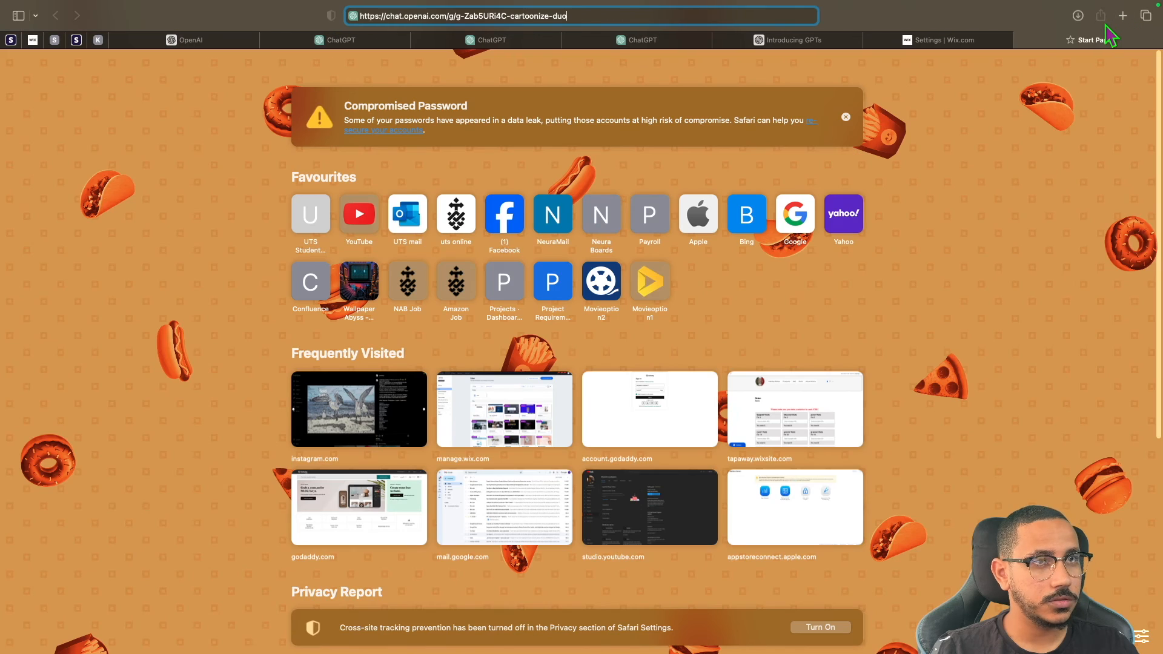
key("Return")
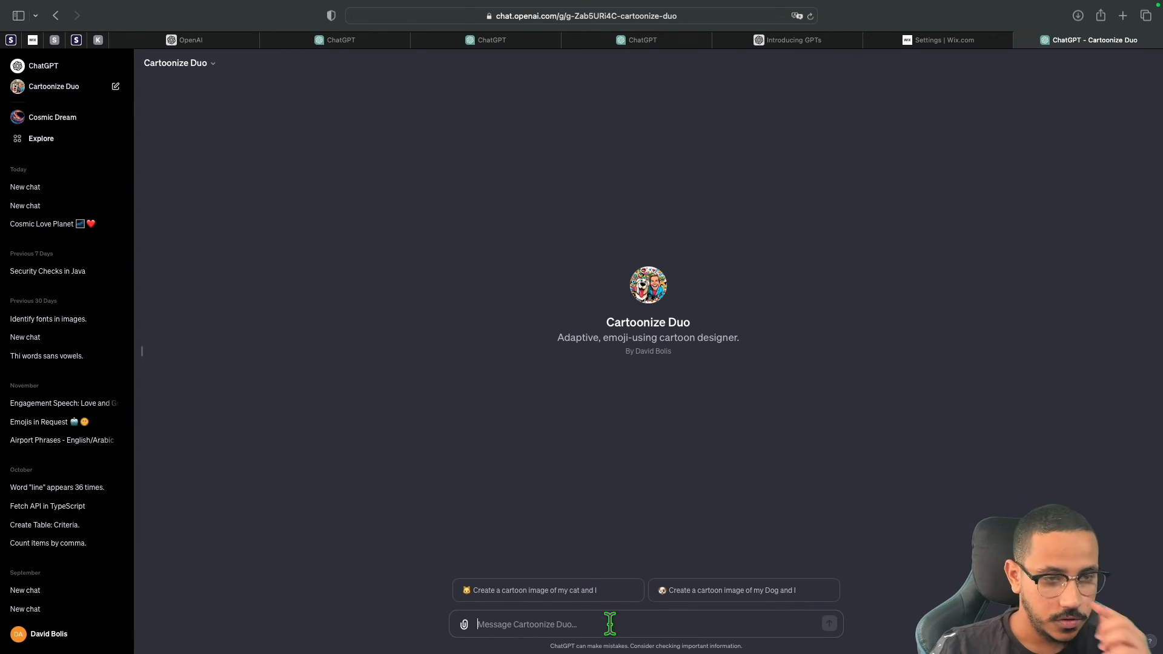
Step: Write the prompt "Can you create a cartoon image of my dog and I using images I upload" to Cartoonize Duo
type("Can yo")
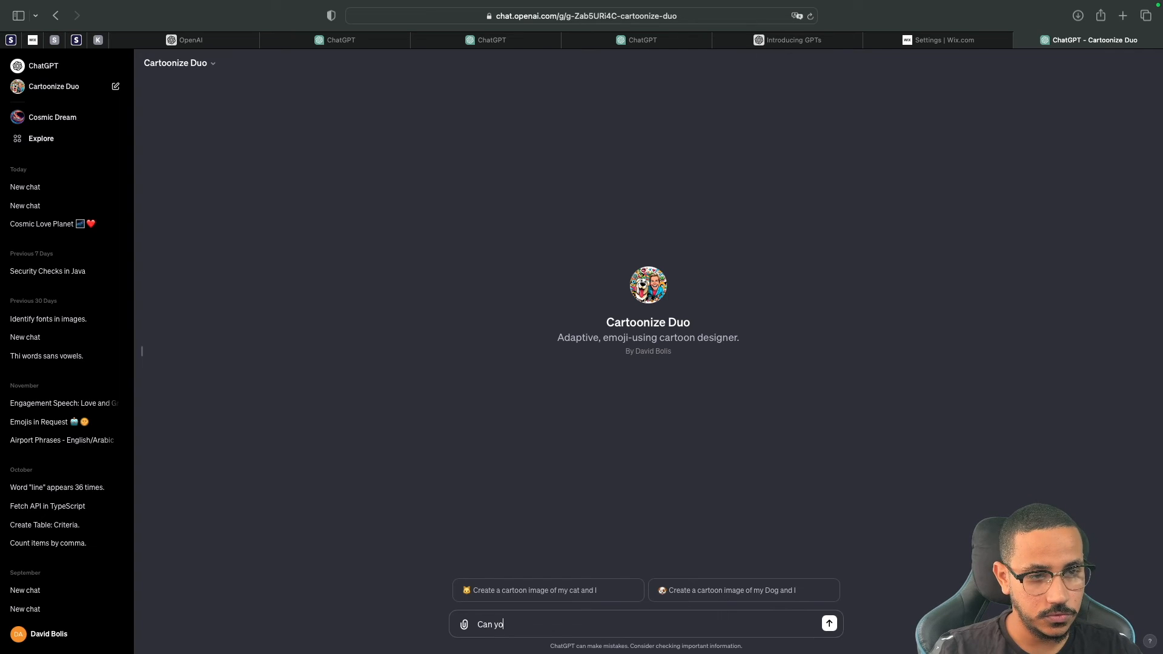
type("u create an ima")
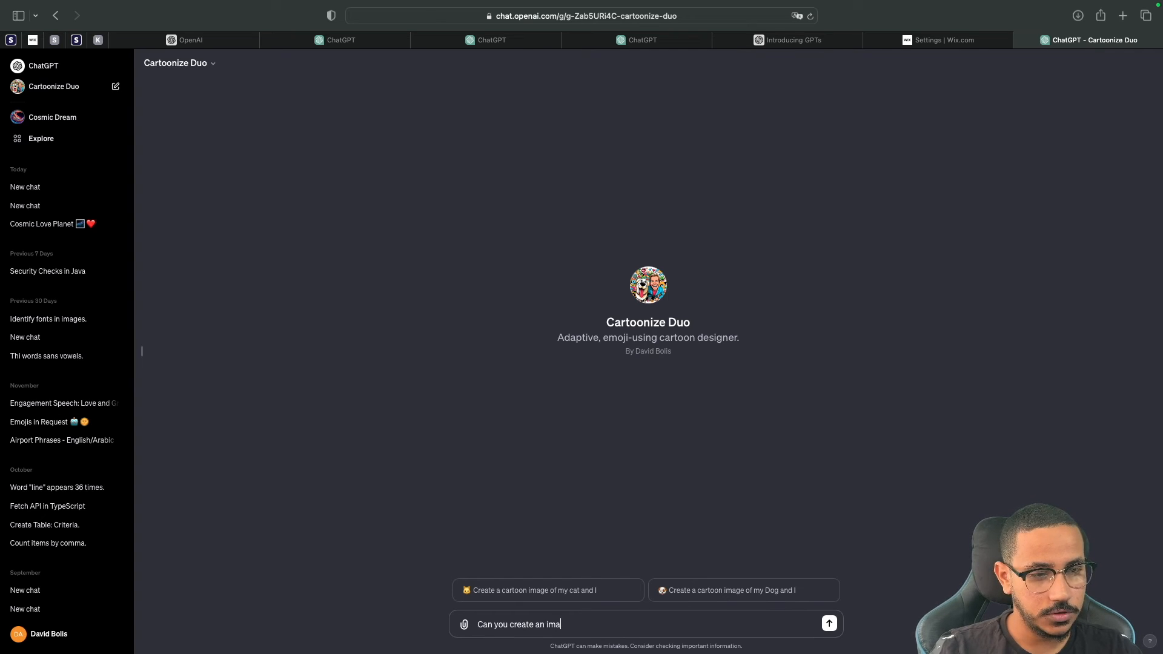
type("ge of my dog")
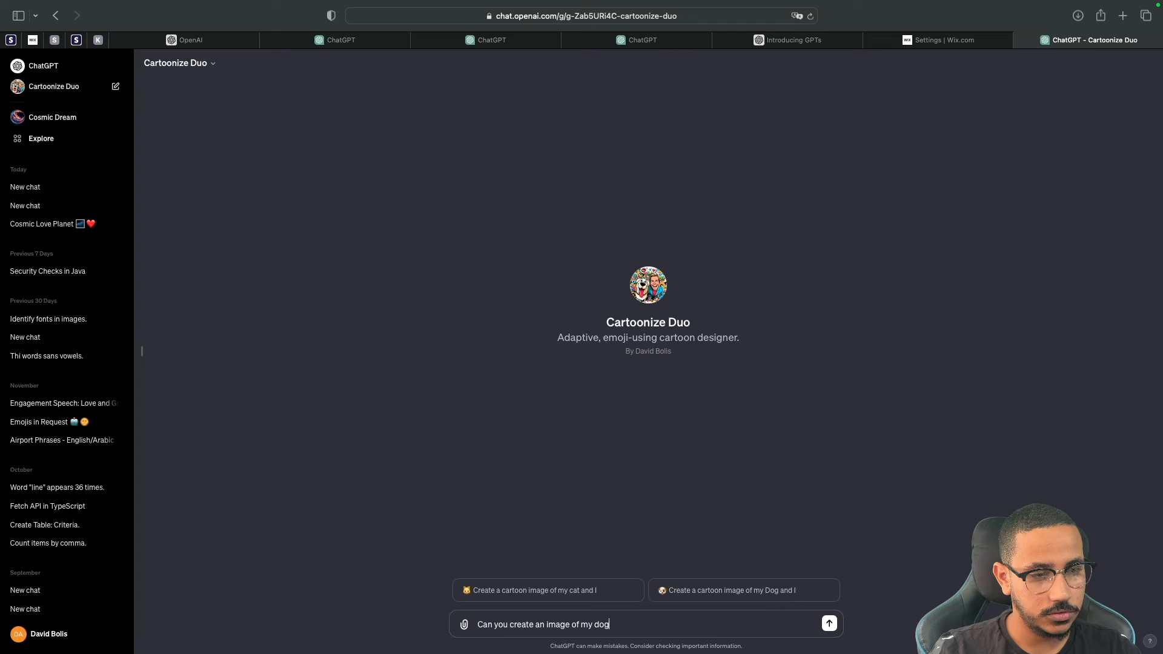
type(" and I using images I upload")
left_click(547, 624)
mouse_move(637, 633)
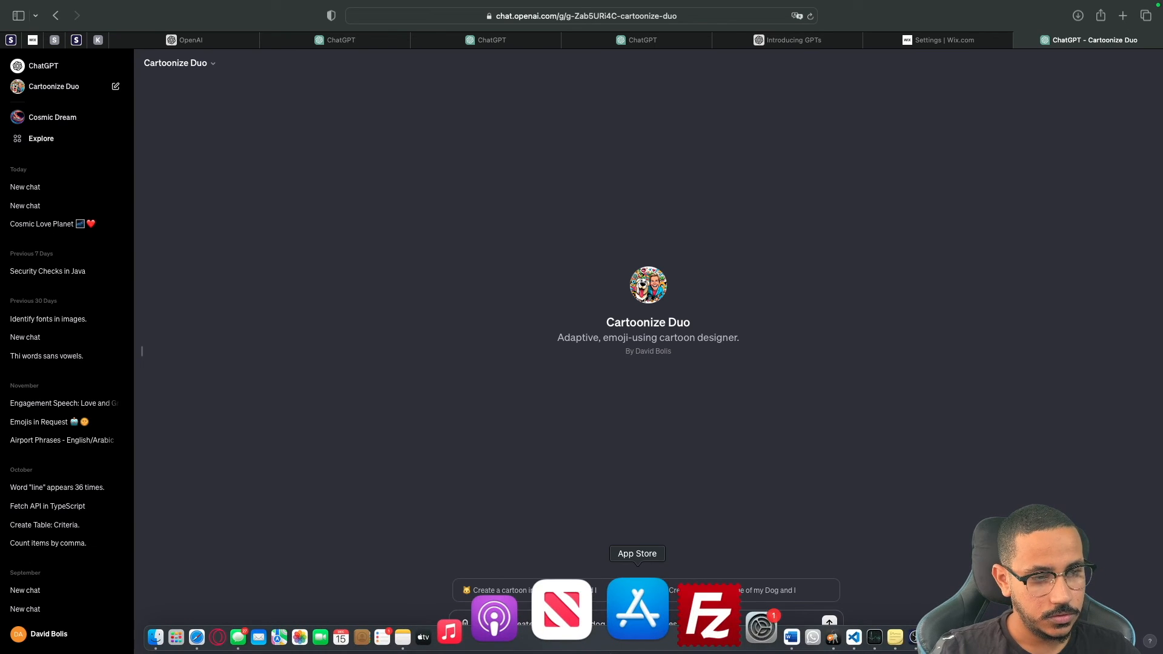
key("BackSpace")
type("cartoon")
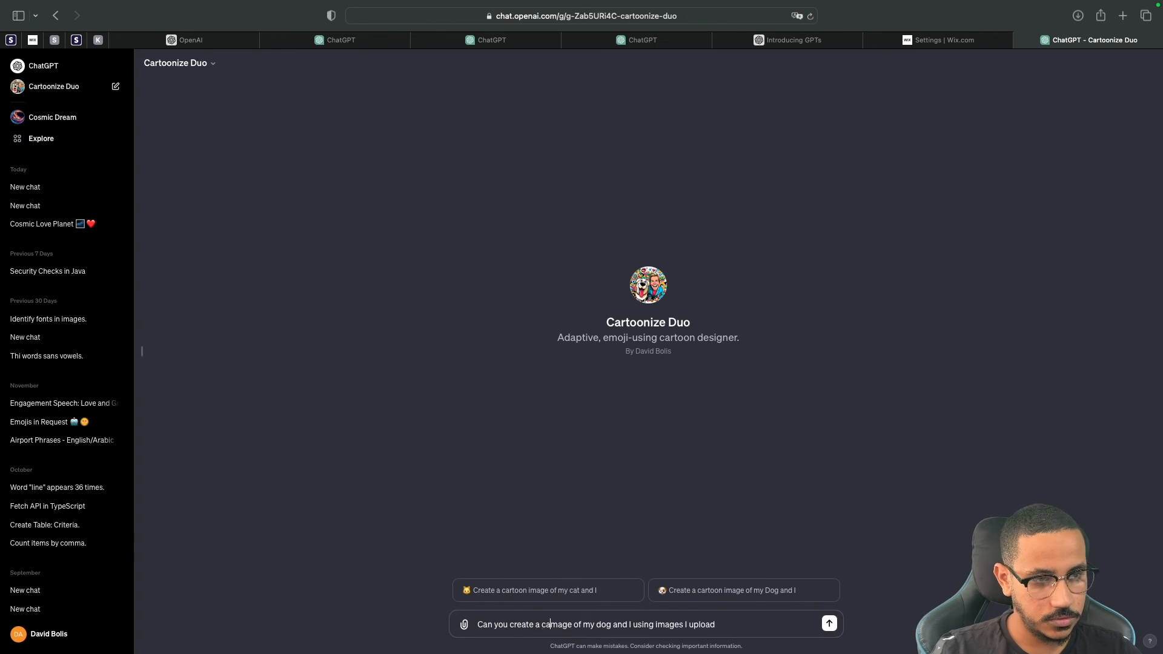
type(" i")
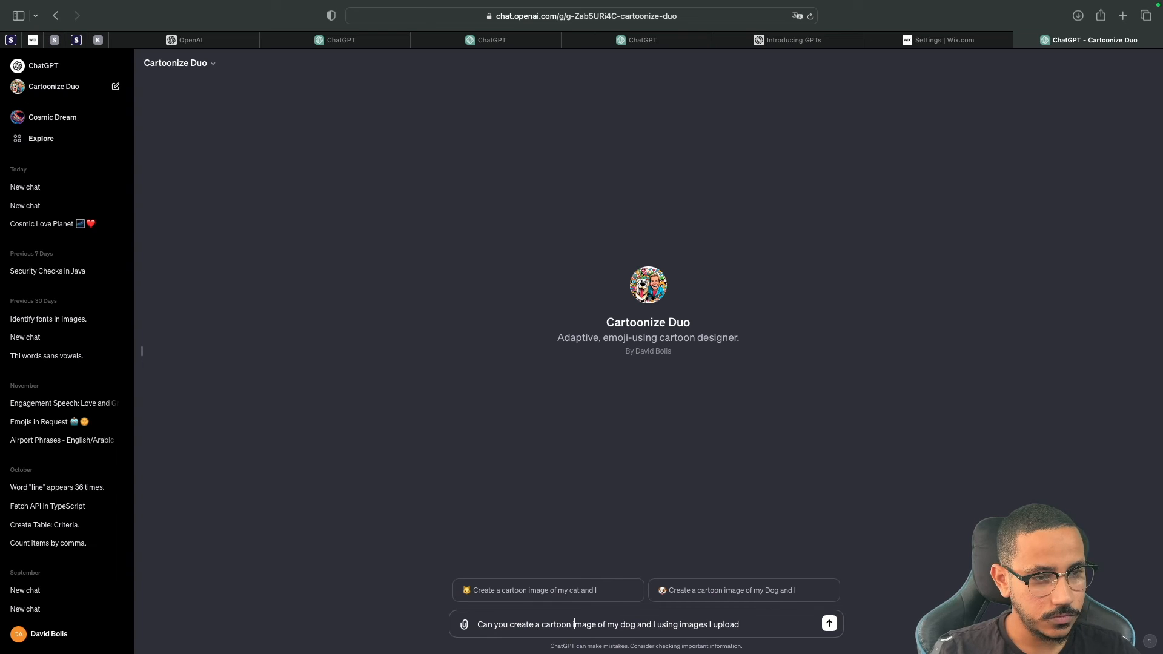
Step: Try adding the line "The dog is an English staff" to the prompt, remove it, and send the prompt
key("shift+Return")
type("The dog is ")
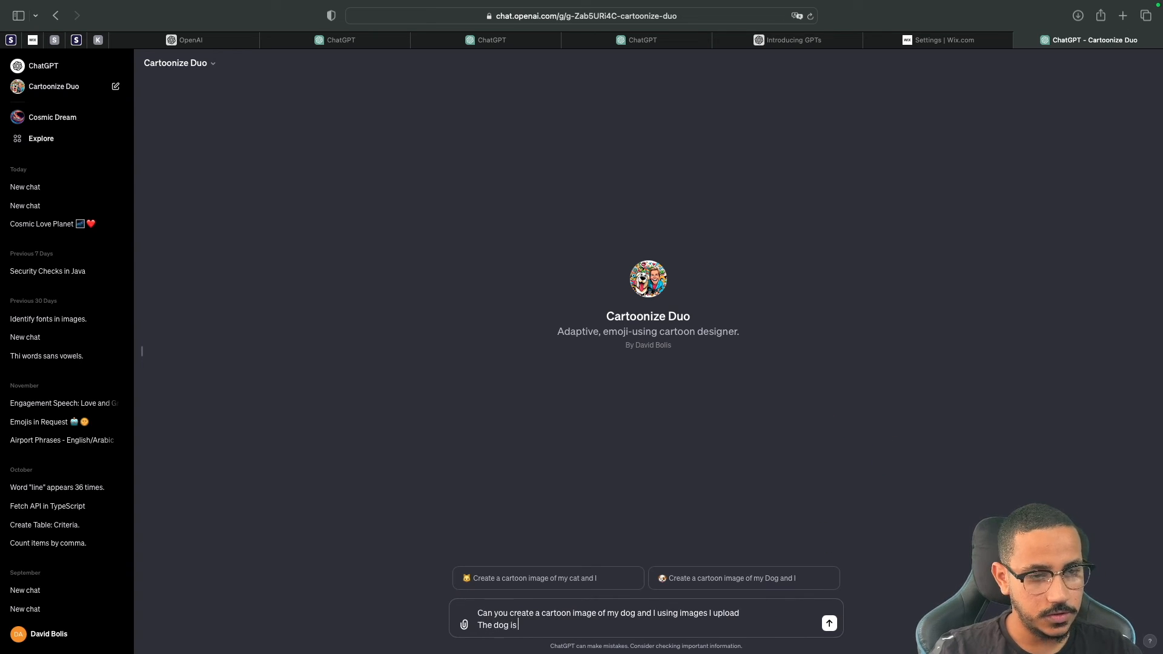
type("an english staff")
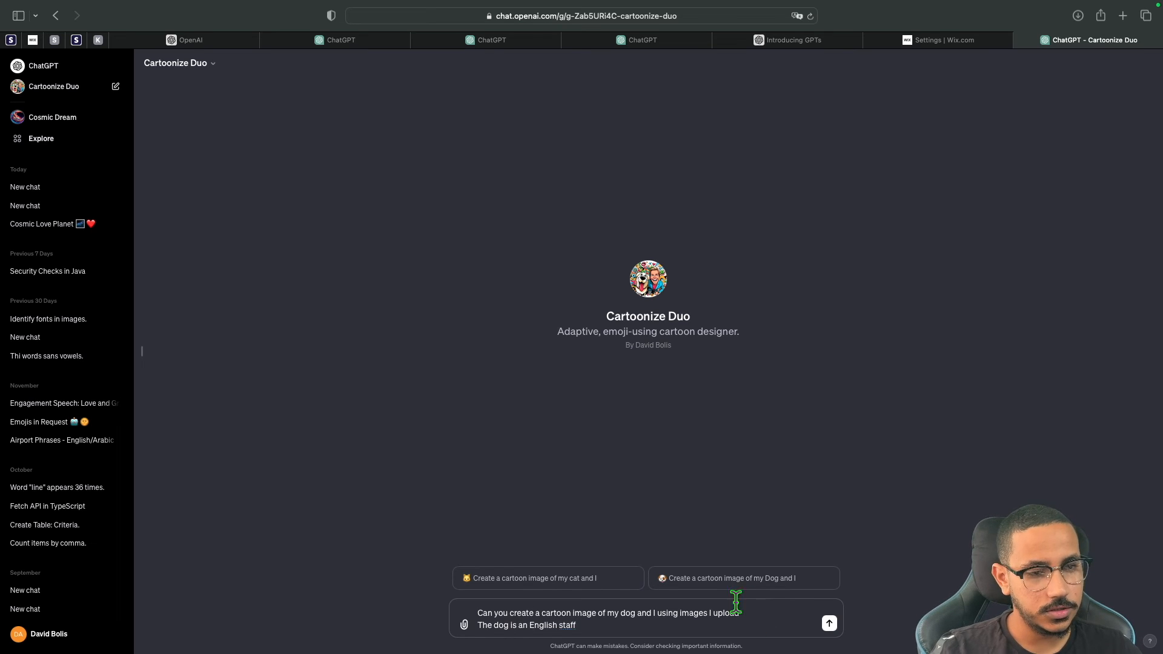
left_click_drag(577, 625, 478, 625)
type("r")
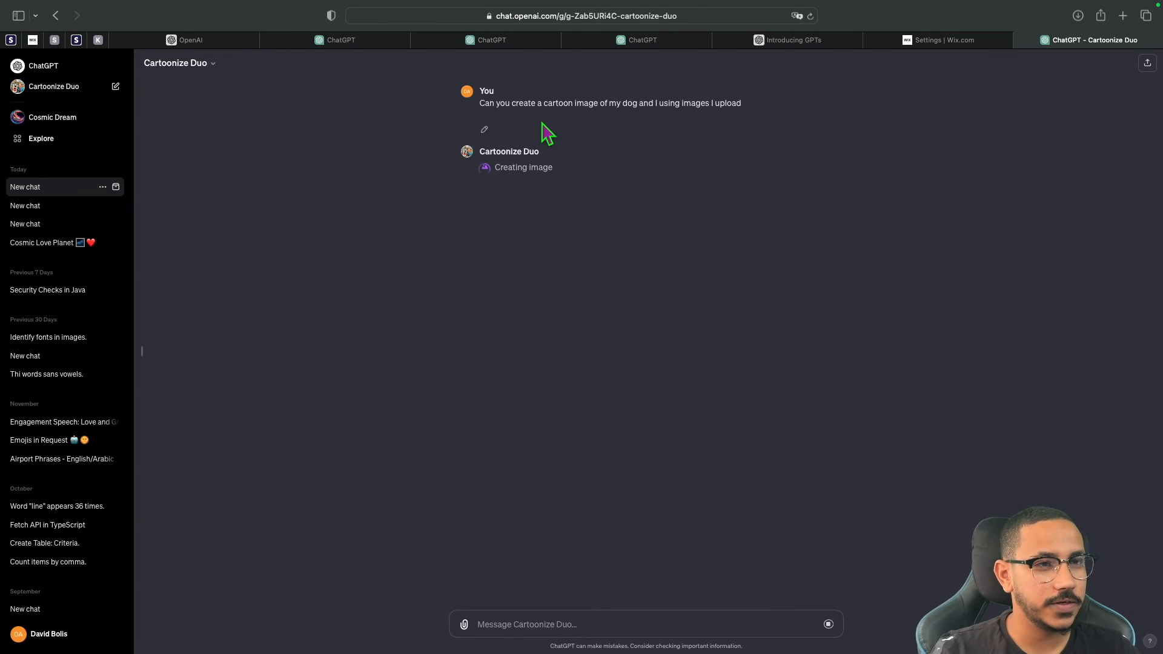
Step: Stop the image creation and send "can you create a cartoon image of my dog and I based on images I upload to you"
left_click(830, 626)
key("super+v")
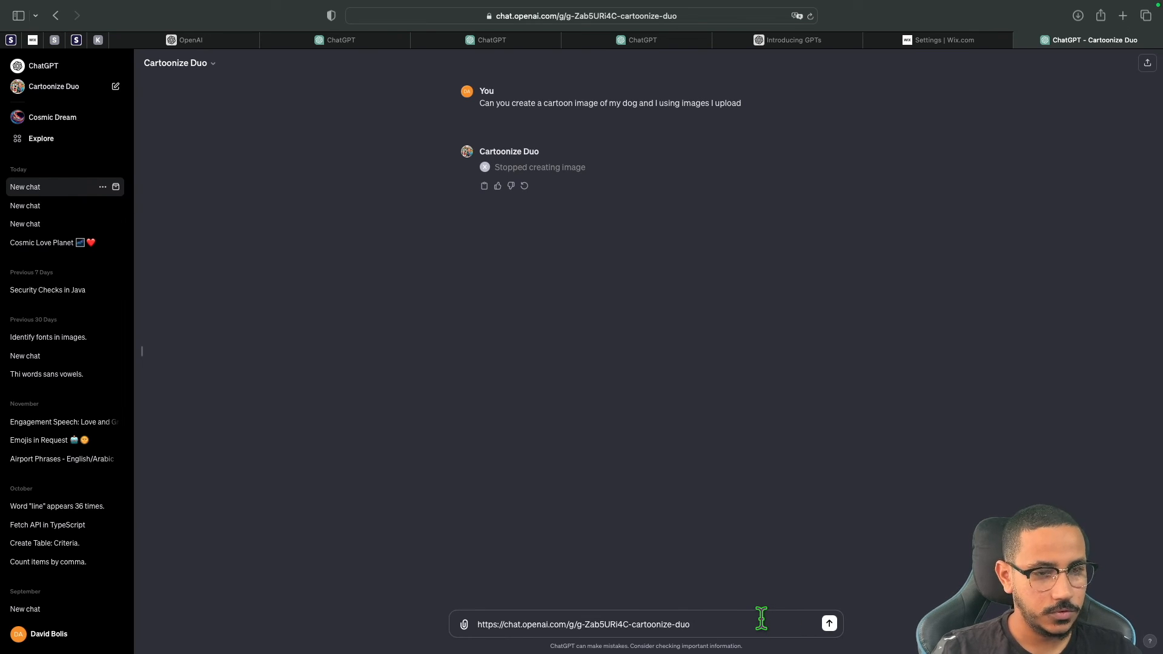
key("super+a")
type("can")
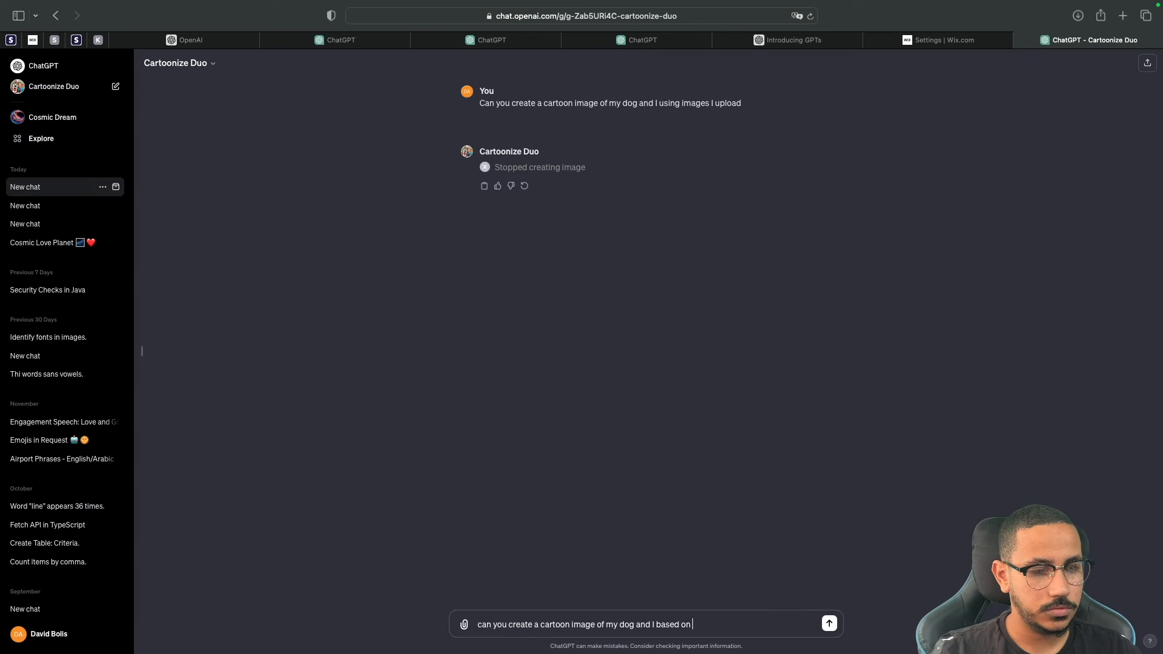
type("ges I upload to")
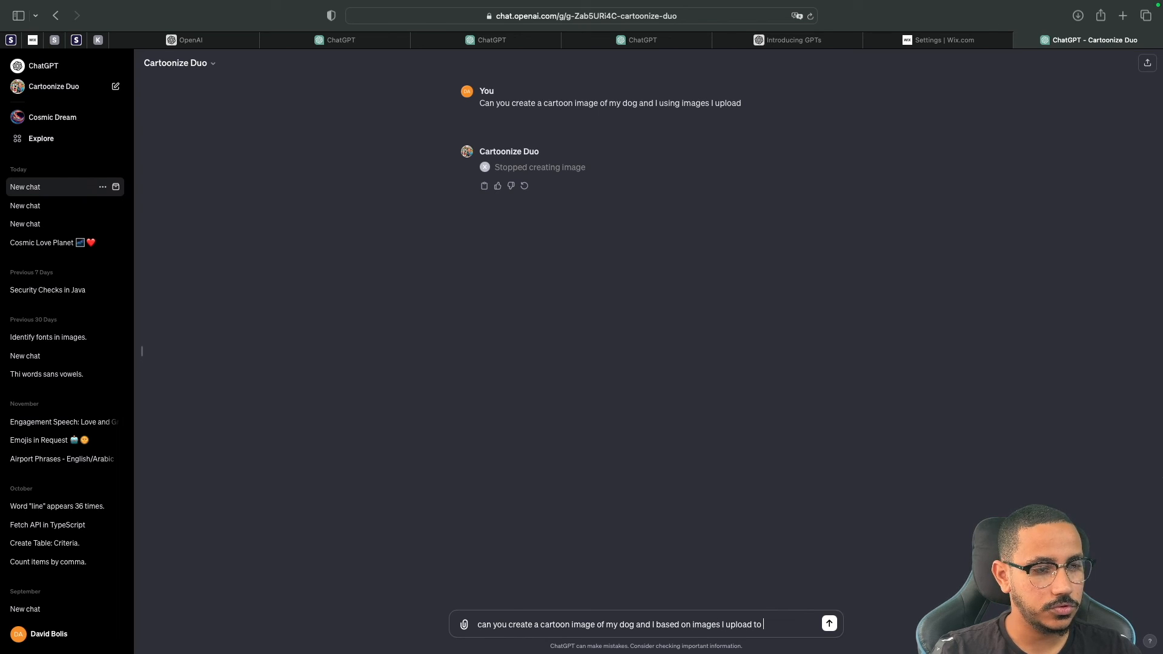
type(" you")
key("Return")
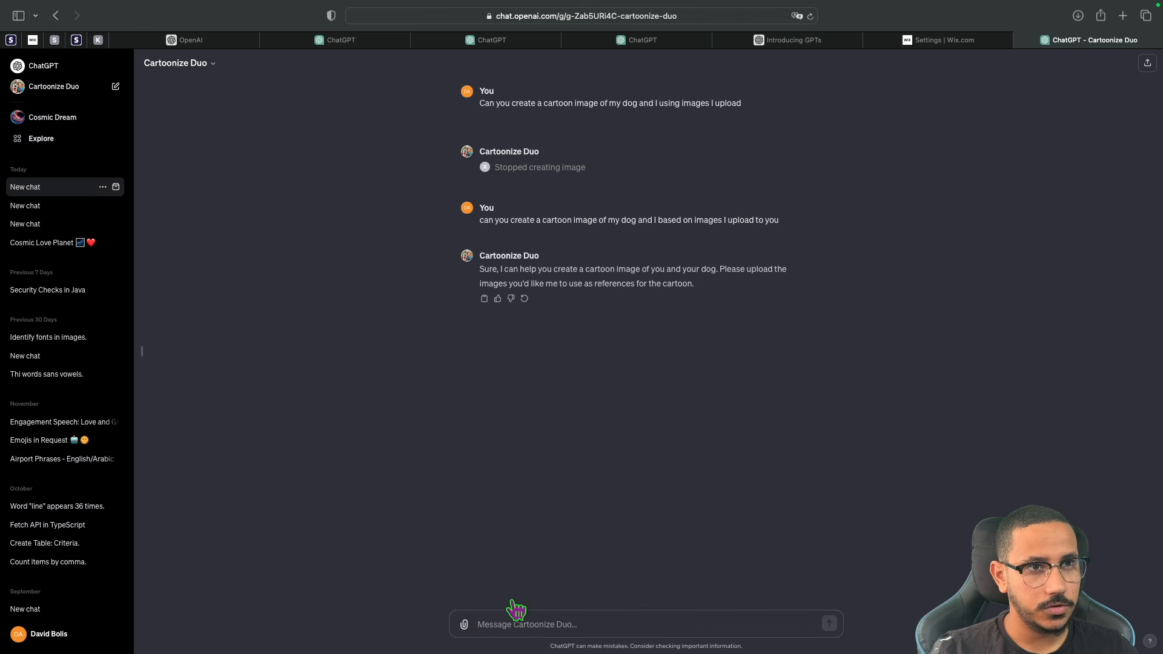
Step: Upload the dog photo and owner portrait from the Desktop and send them with "Make sure the man is bald and wearing glasses"
left_click(463, 624)
left_click(399, 165)
left_click(338, 159, "super")
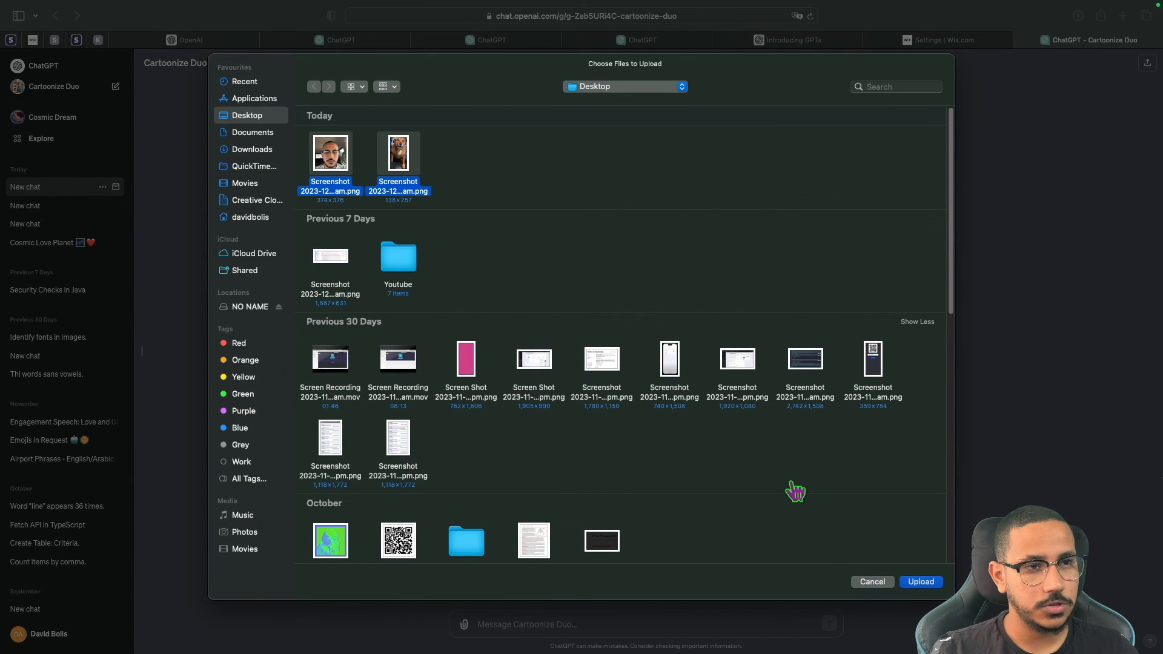
left_click(923, 582)
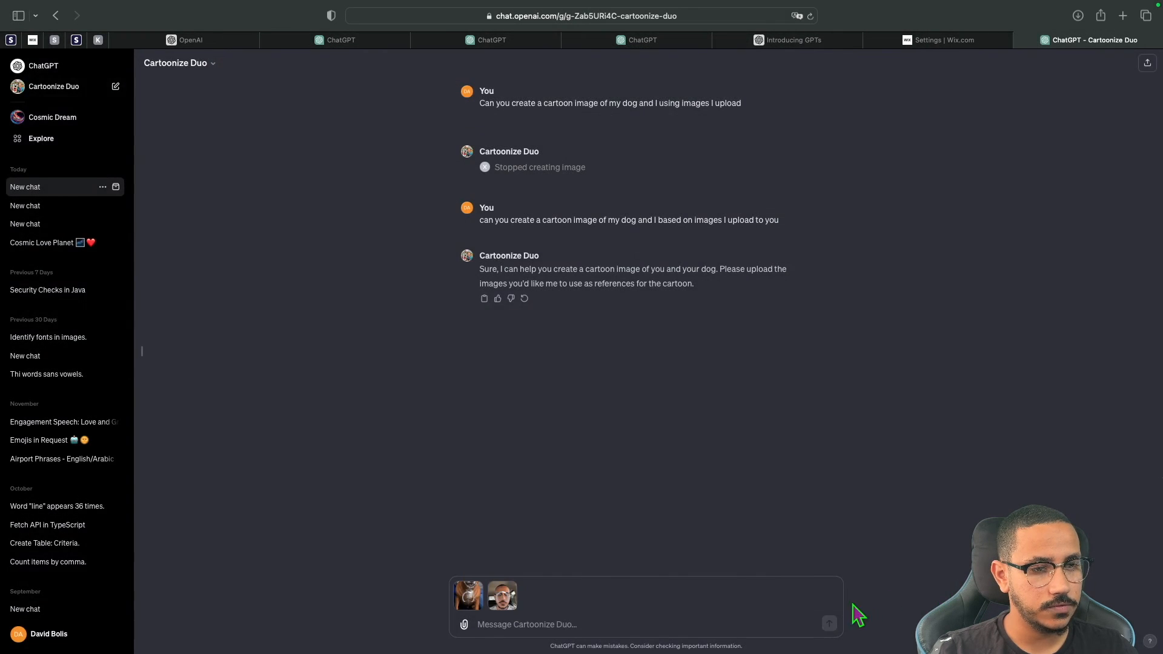
type("Maker")
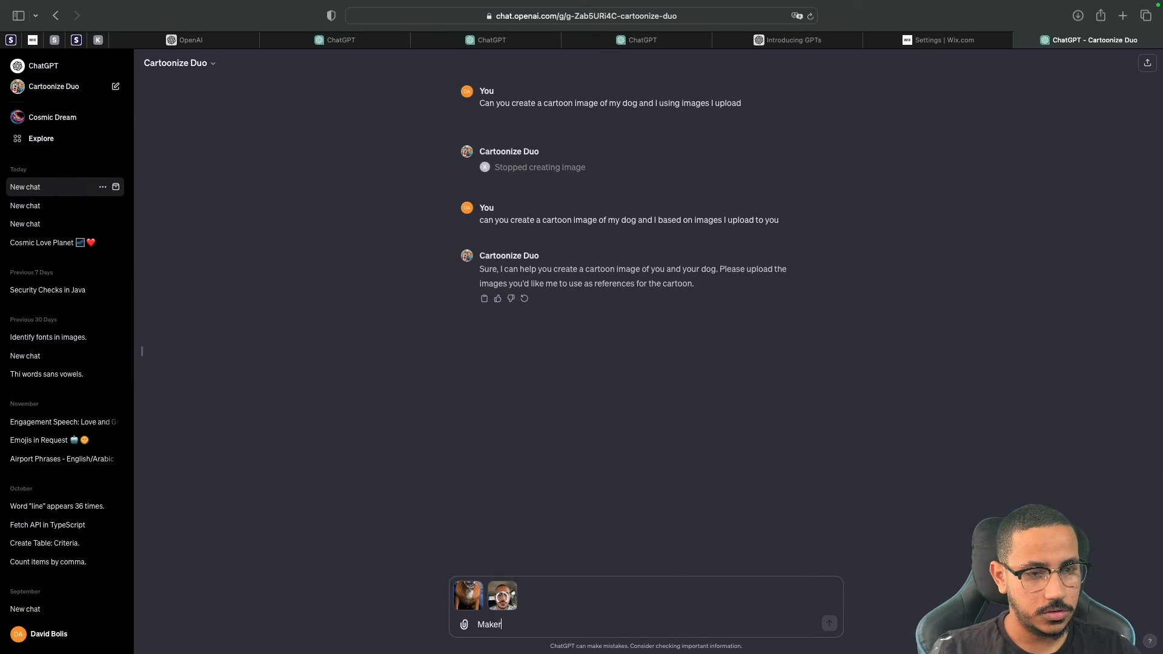
type("sure the man is bald and wearing glasses")
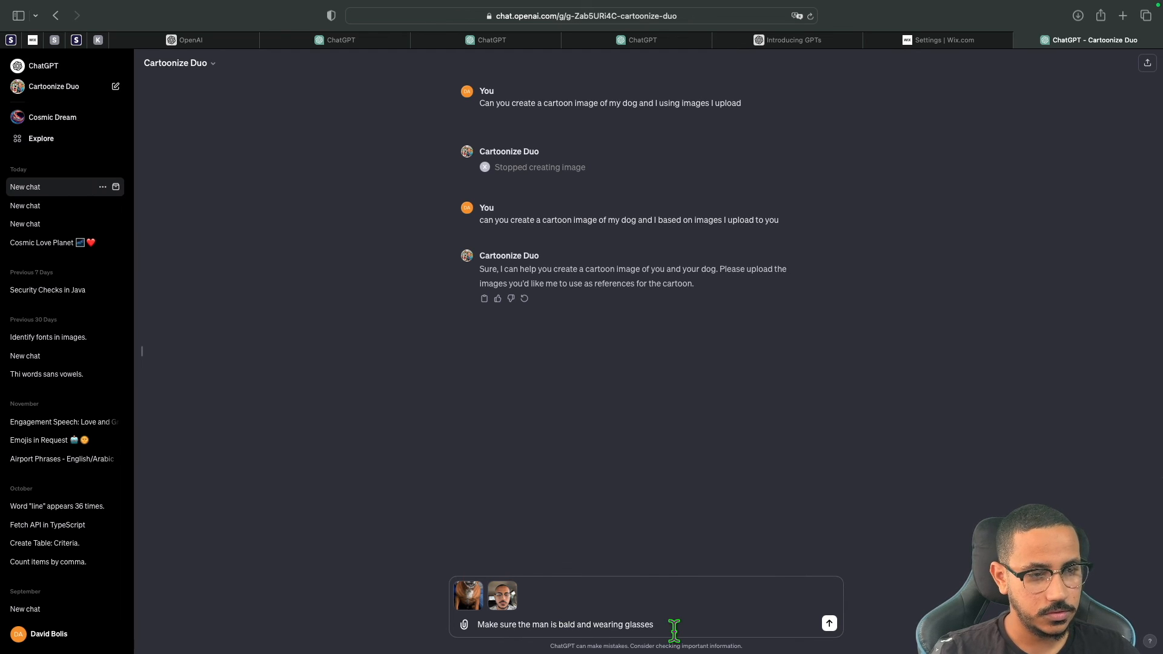
left_click(829, 623)
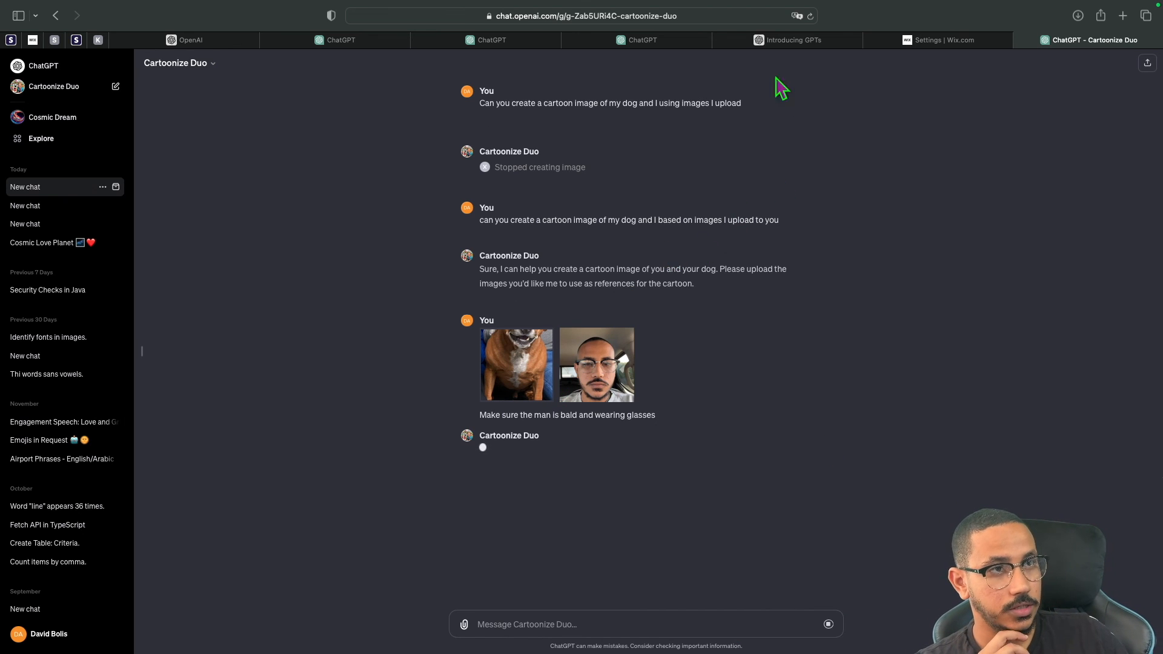
Step: Return to the Cartoonize Duo editor tab and review the earlier portraits in the preview chat
left_click(683, 47)
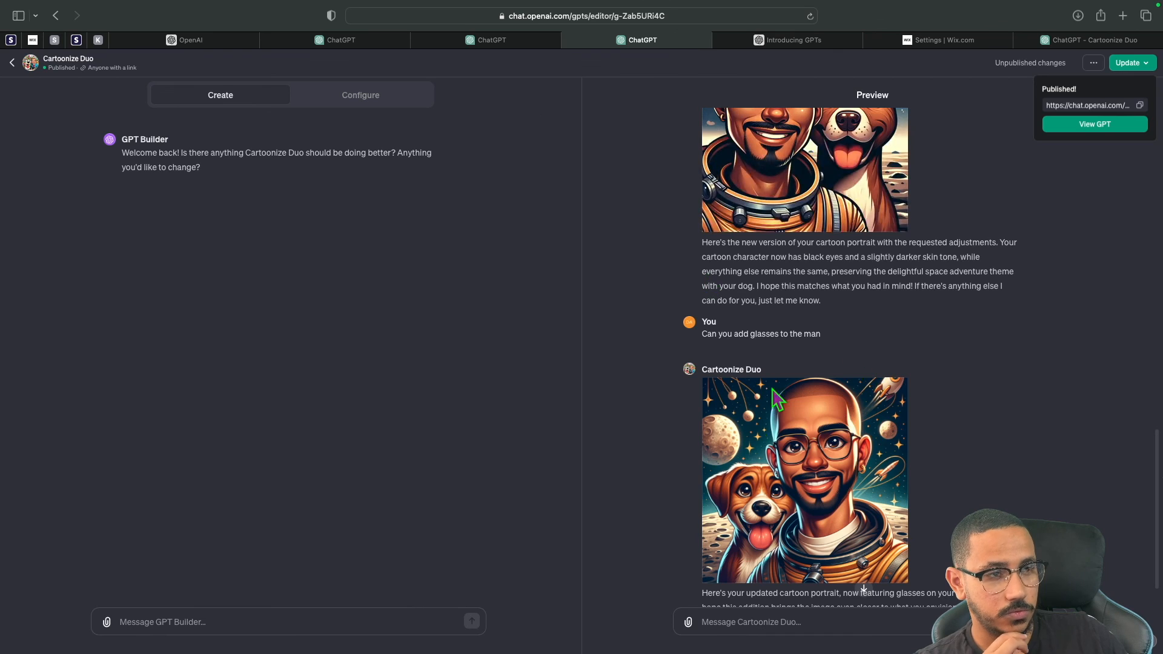
left_click(958, 326)
scroll(987, 346, "up", 15)
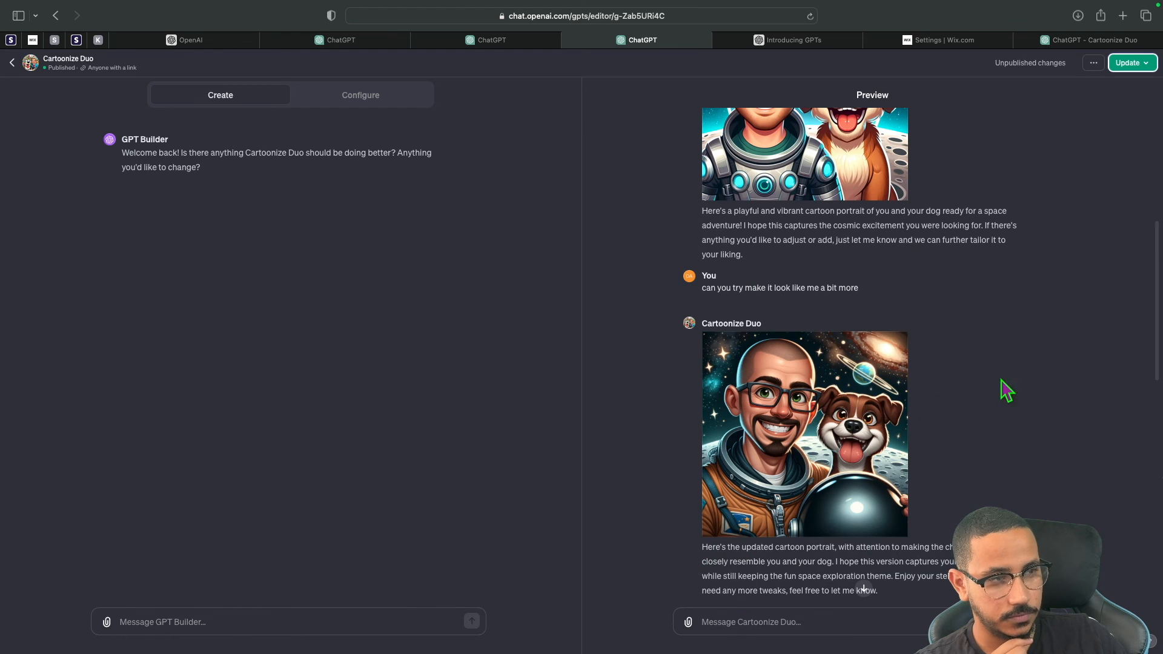
Step: Finish reviewing the preview portraits, then return to the shared Cartoonize Duo chat and view its new portrait enlarged
scroll(982, 390, "down", 15)
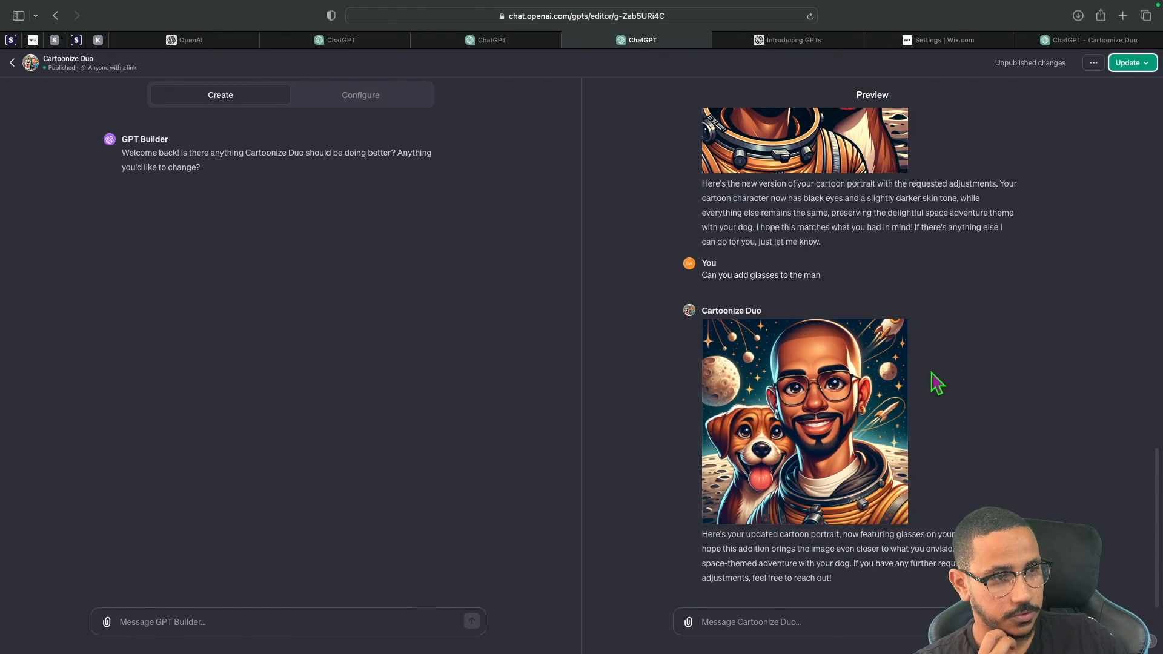
left_click(1060, 40)
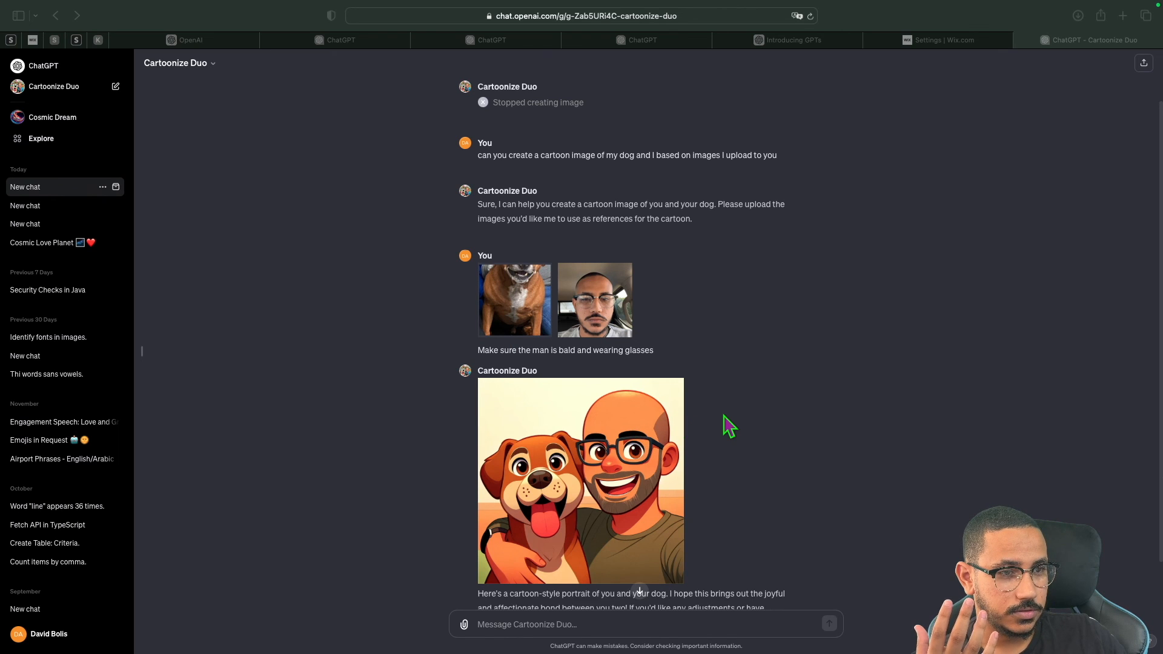
scroll(724, 415, "down", 2)
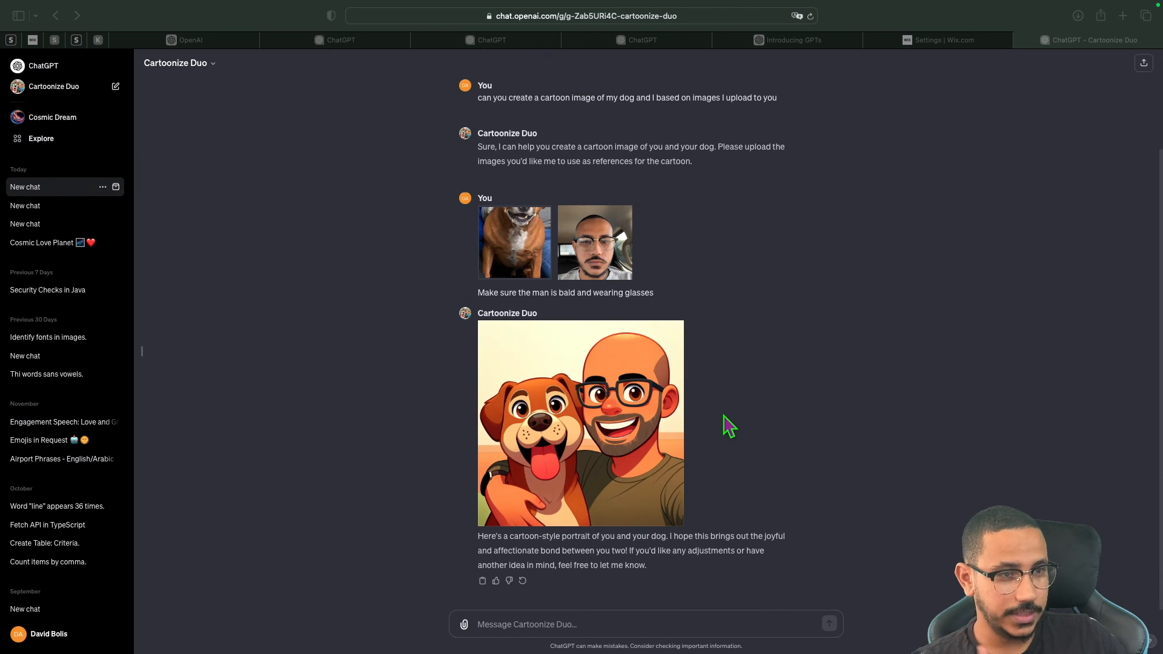
left_click(641, 436)
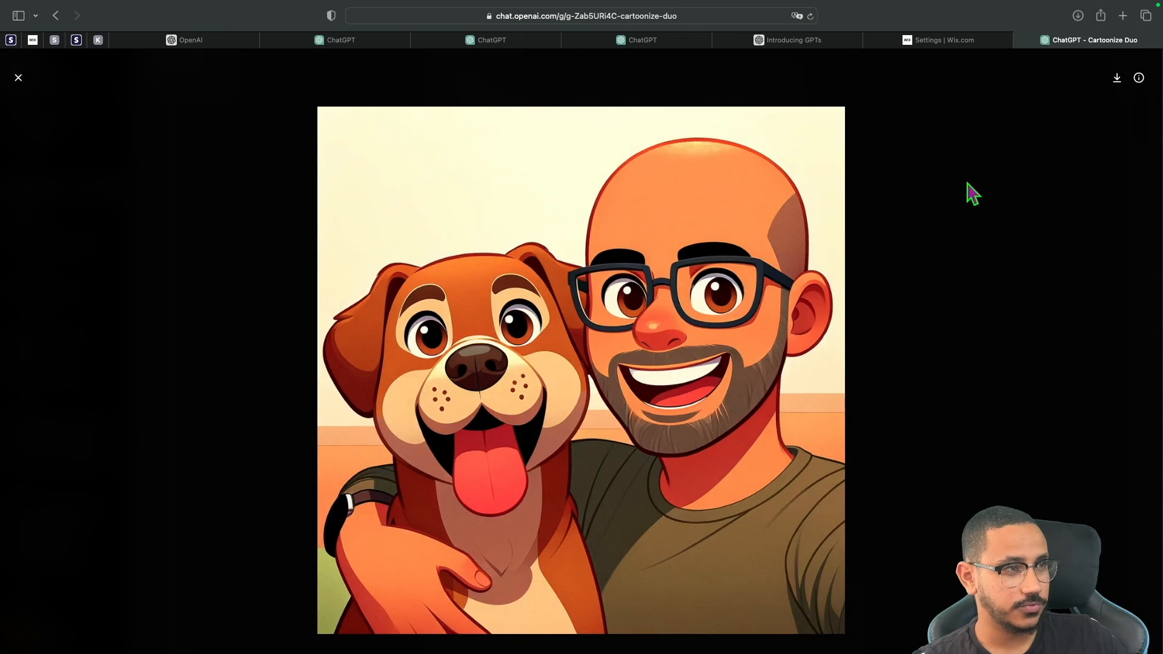
left_click(18, 77)
Step: Write the follow-up prompt "can you make it space themed" in the Cartoonize Duo chat without sending it
left_click(607, 622)
type("ca")
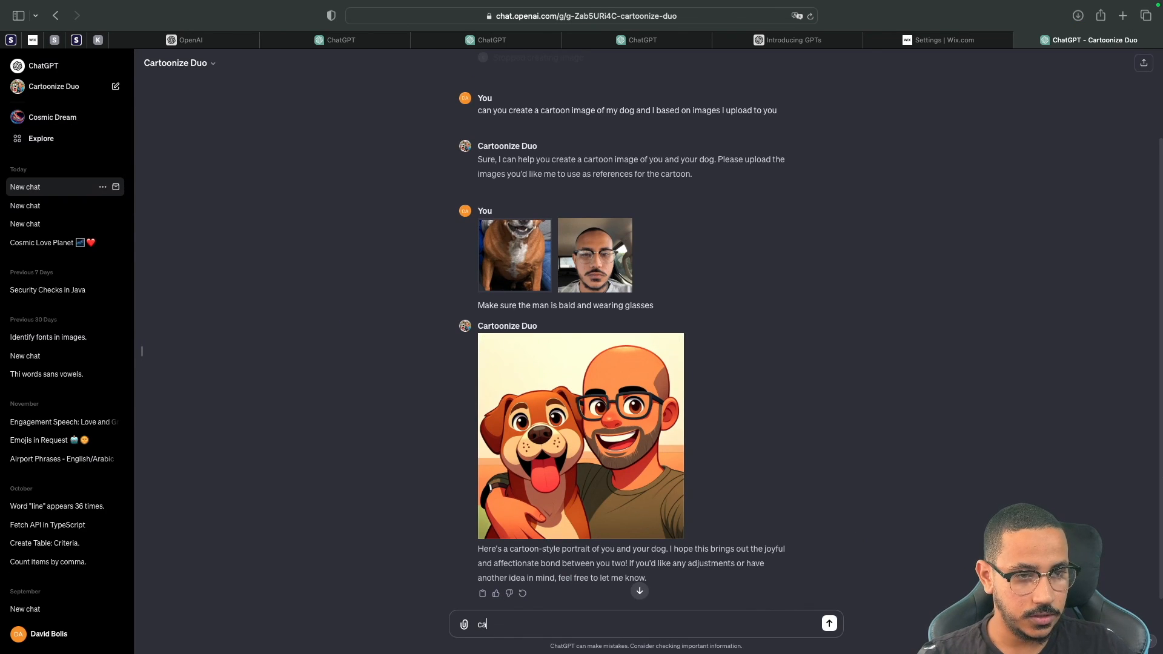
type("n you make it s")
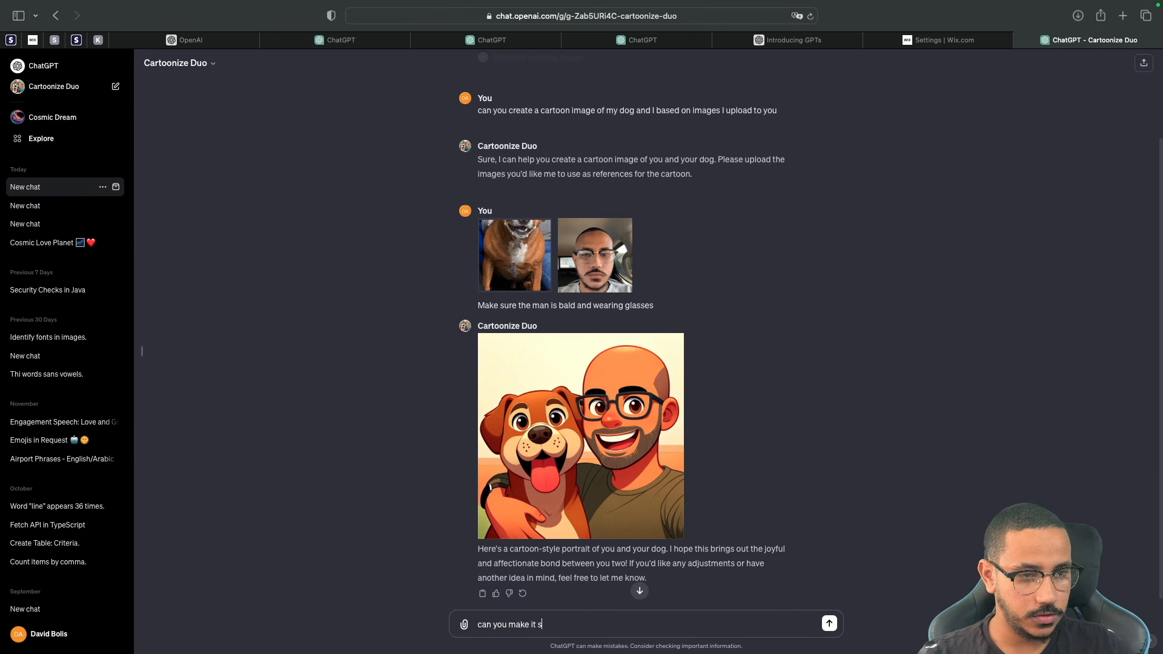
type("pace themed")
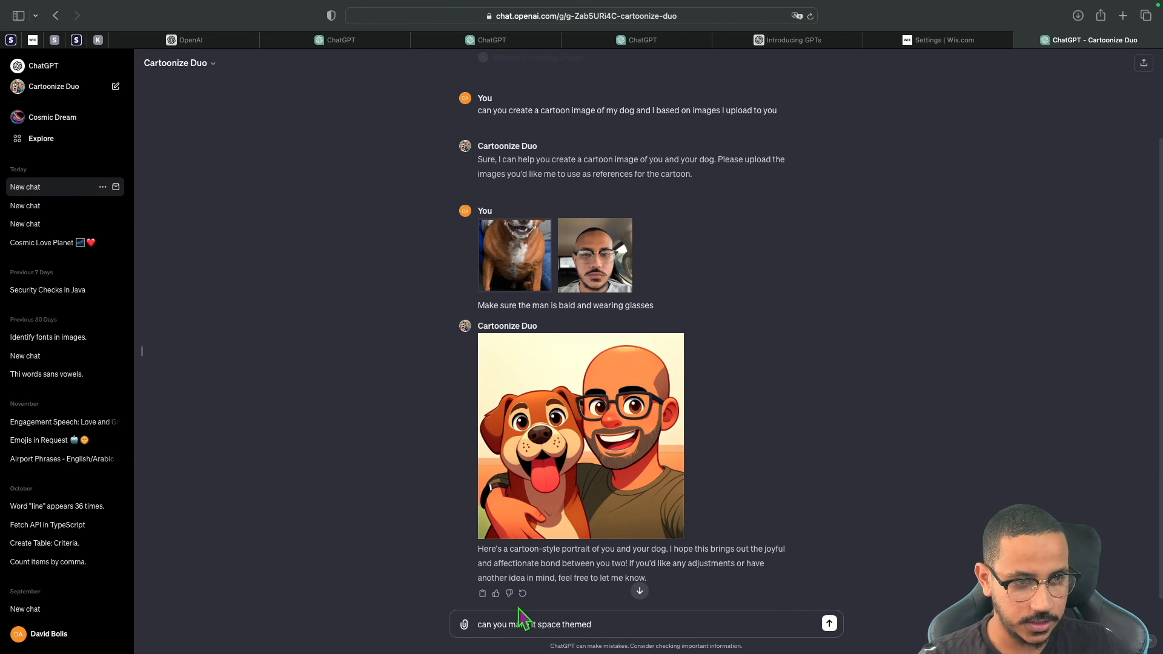
Step: Rate the portrait response as good and submit the additional feedback "very accurate"
left_click(495, 593)
left_click(696, 359)
type("very ac")
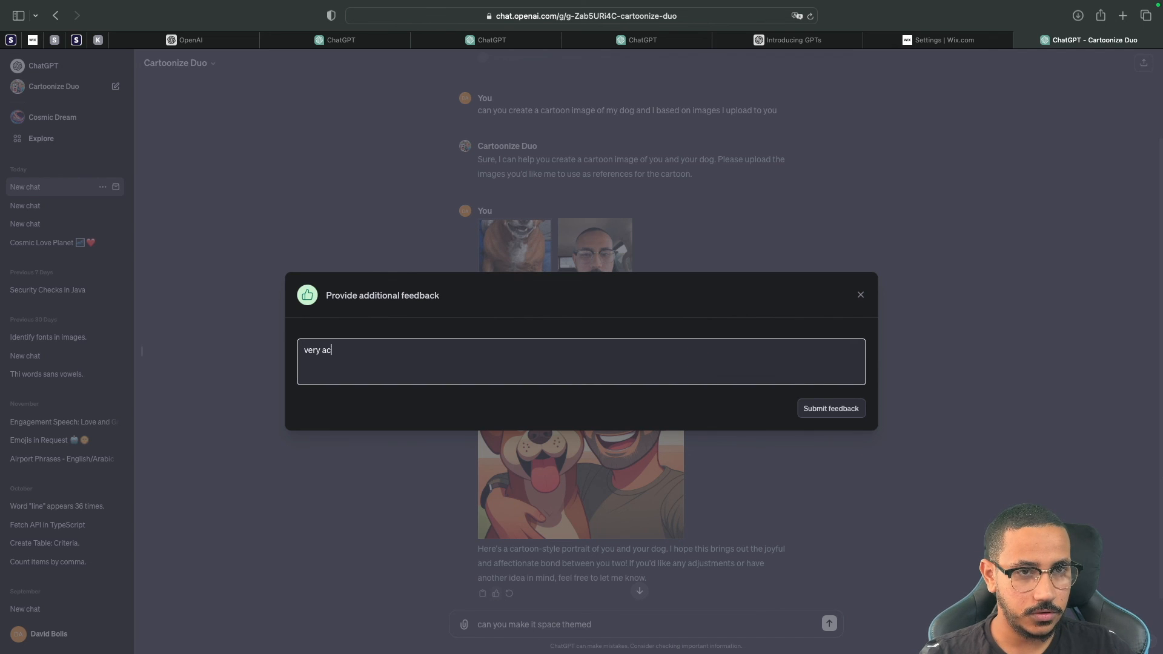
type("curate")
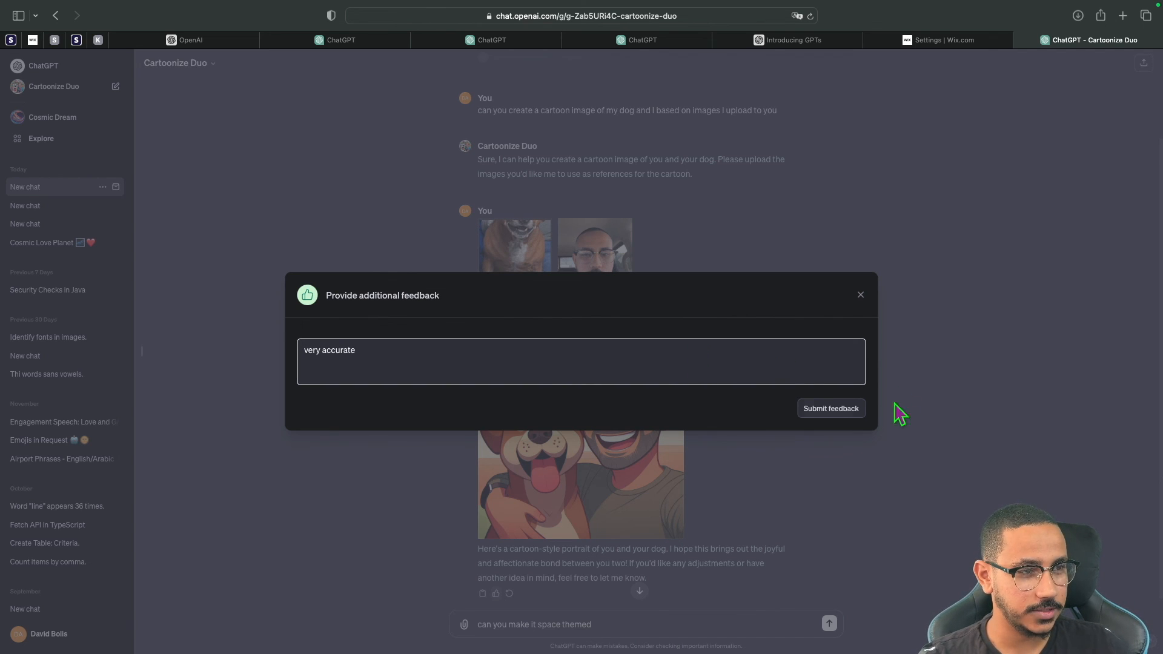
left_click(839, 410)
Step: Send the space-theme prompt and look back over the conversation from its start
key("Return")
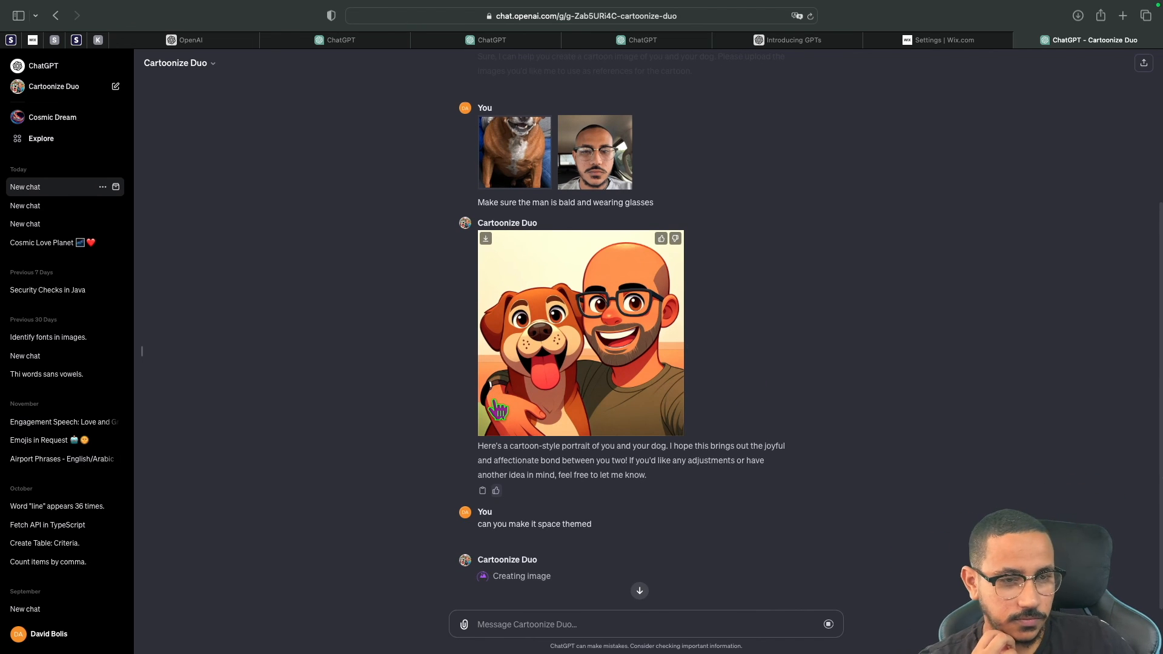
left_click(538, 625)
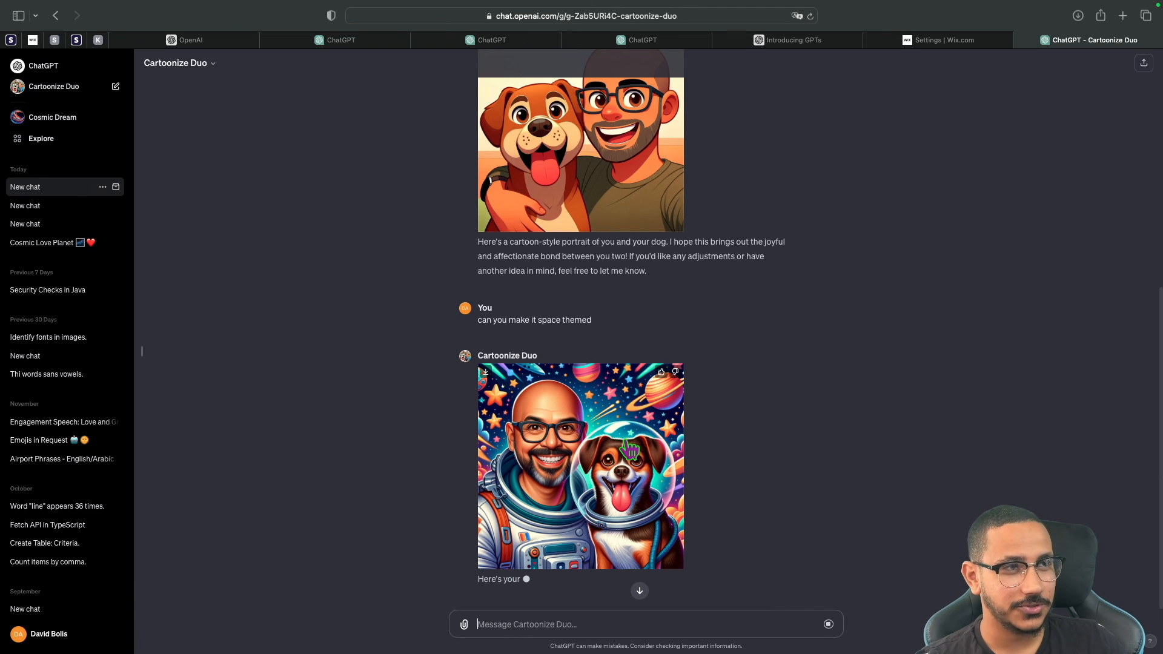
scroll(630, 449, "up", 15)
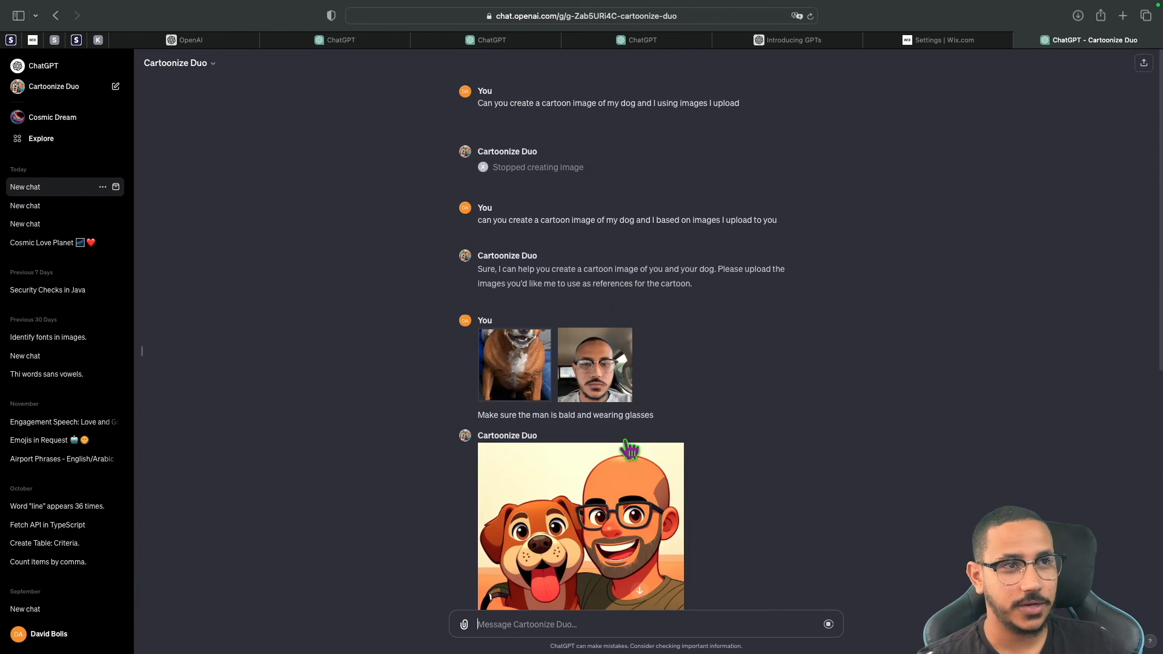